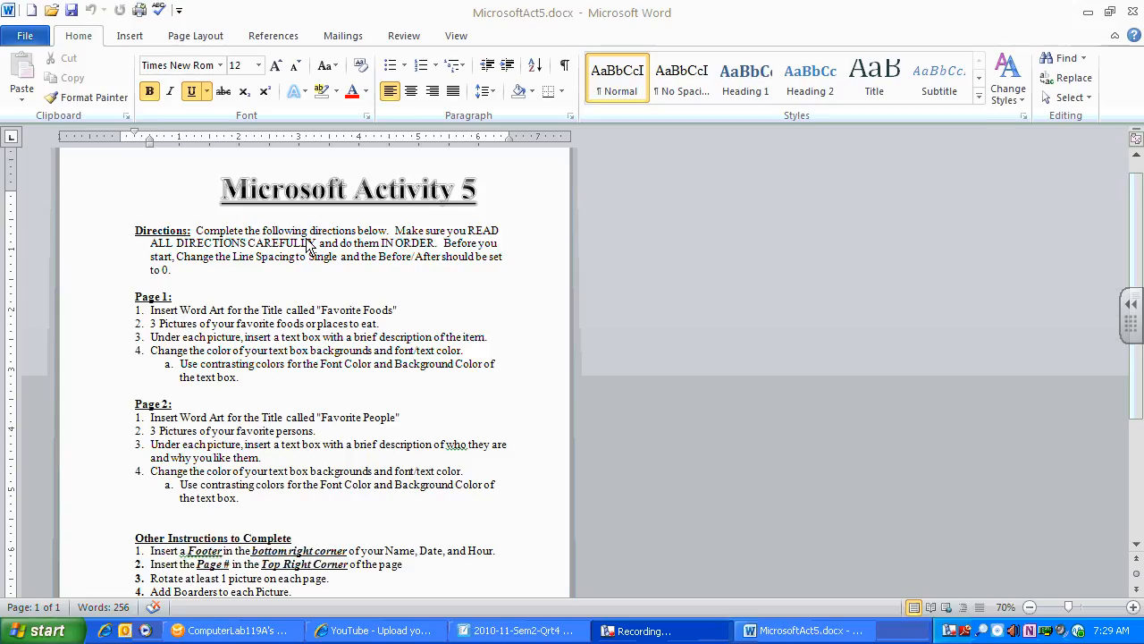
Step: Create a new blank document and set its paragraph spacing to 0 pt before and after with single line spacing
click(31, 13)
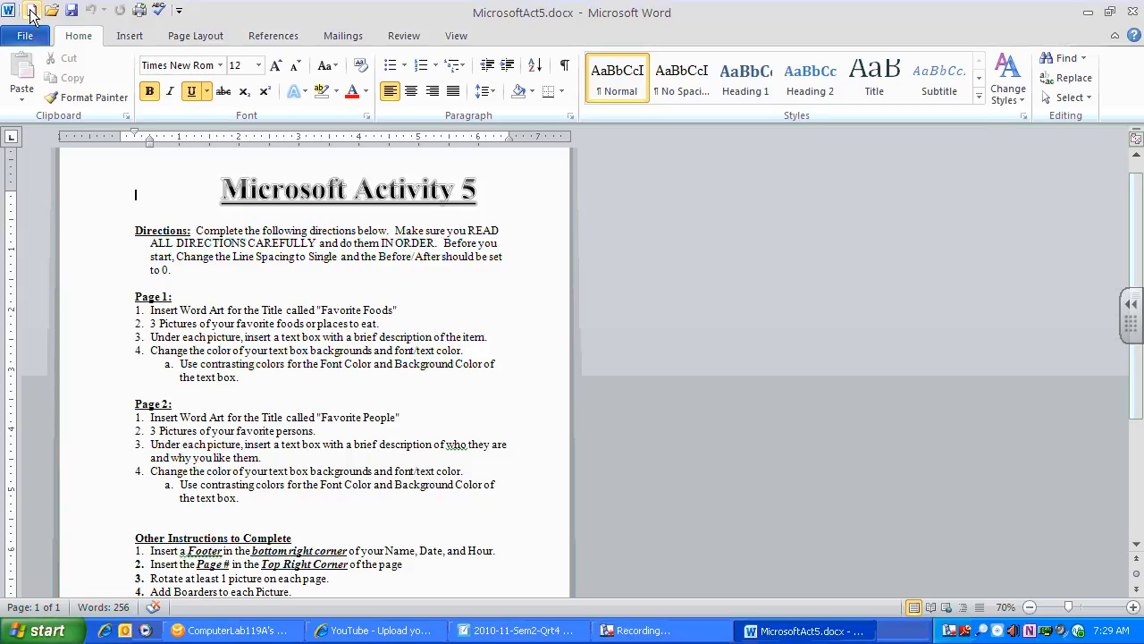
click(31, 12)
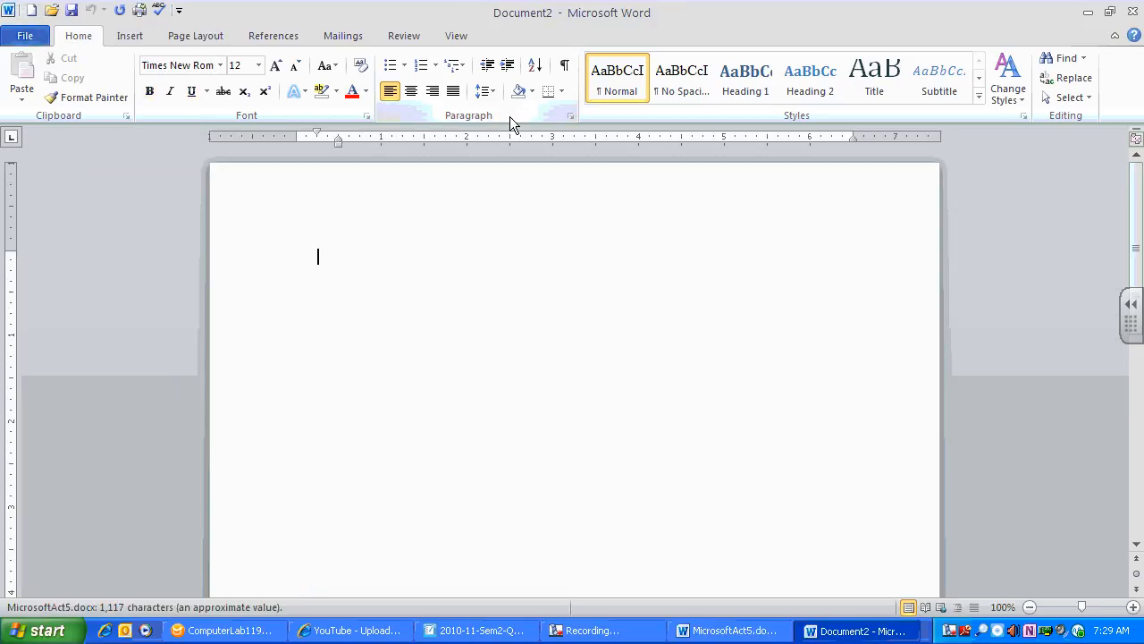
click(571, 115)
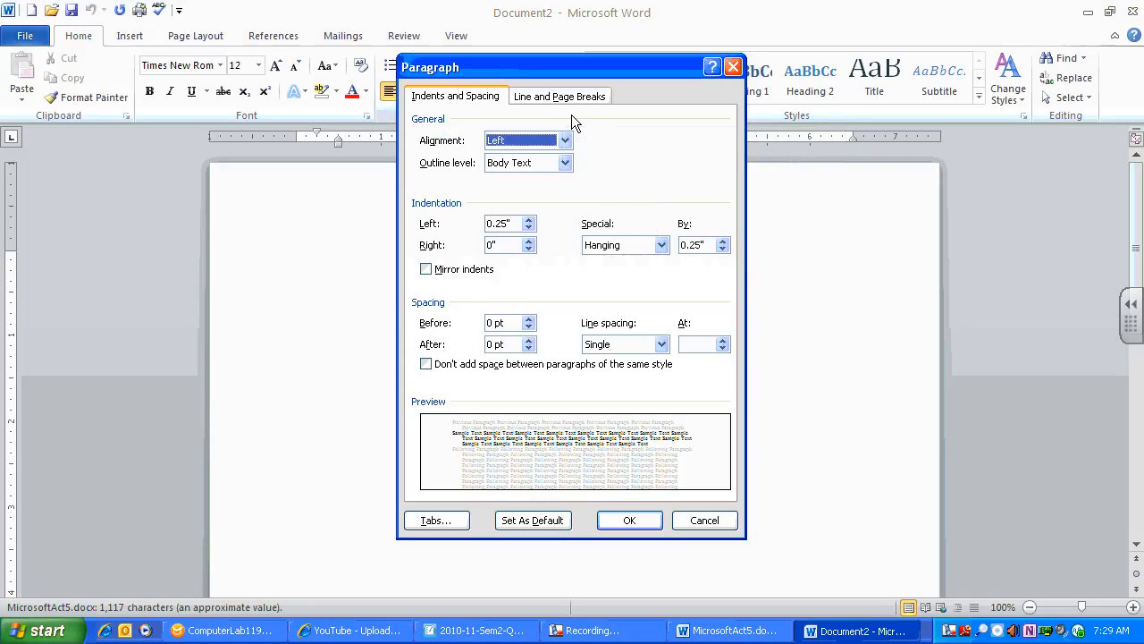
click(495, 323)
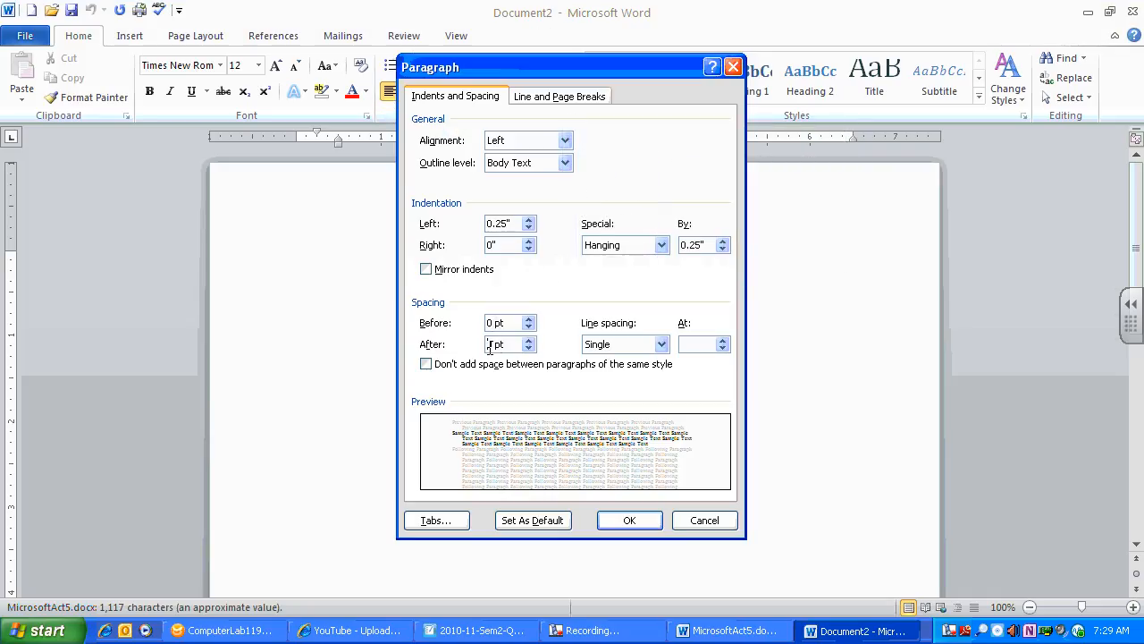
click(661, 347)
click(635, 357)
click(633, 521)
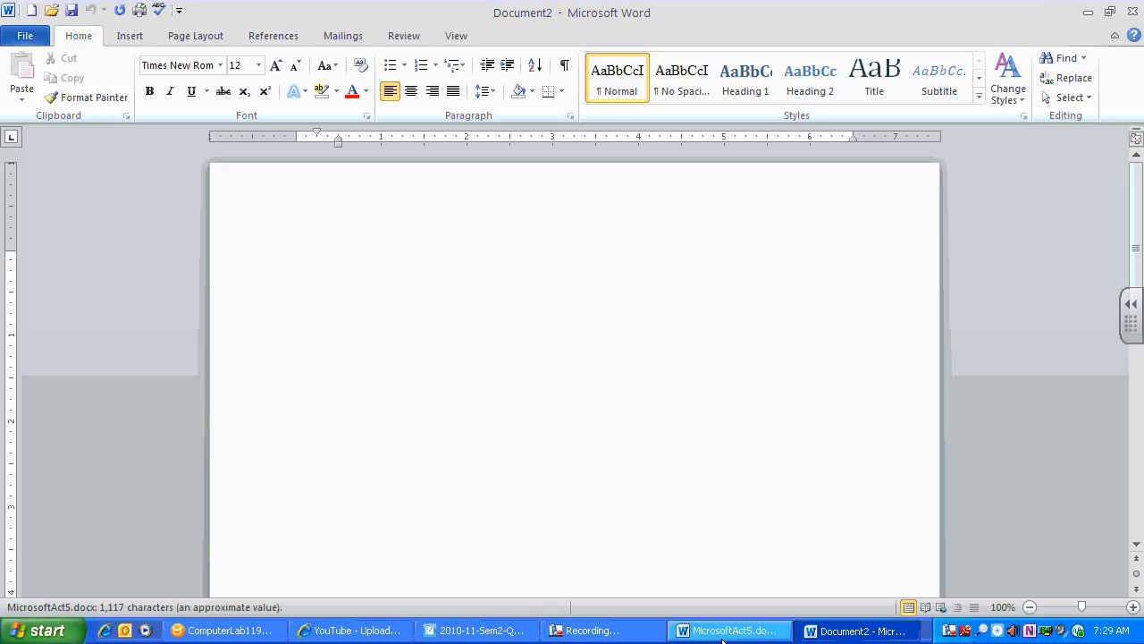
Step: Consult the directions in MicrosoftAct5.docx and insert a red beveled WordArt title reading "Favorite Foods" in the new document
click(697, 630)
scroll(322, 398, down, 1)
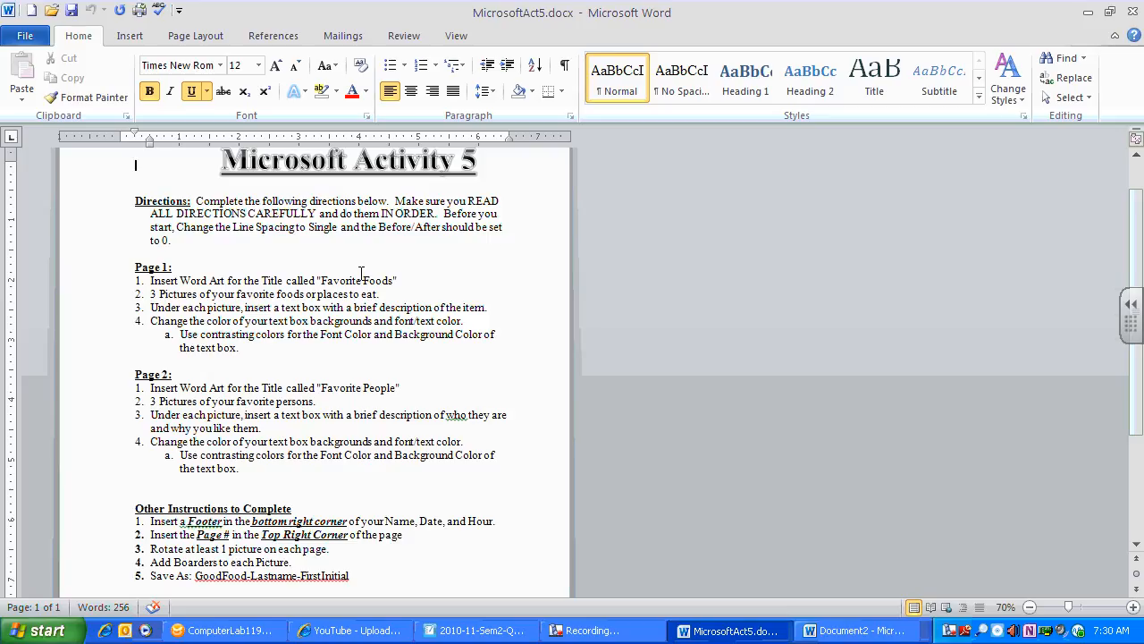
click(836, 630)
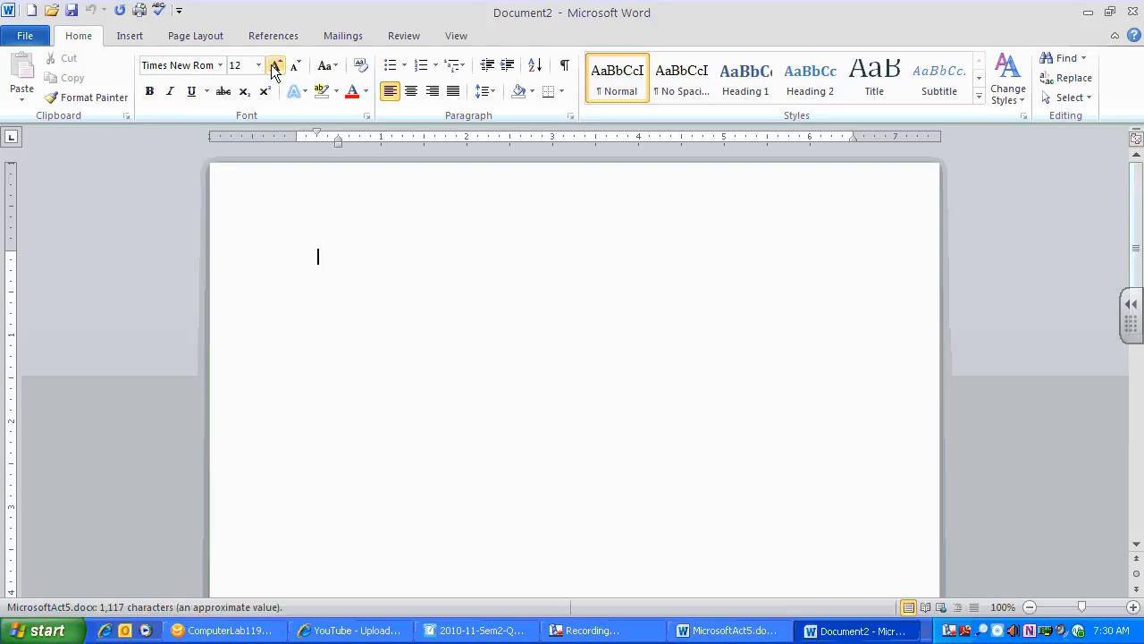
click(130, 38)
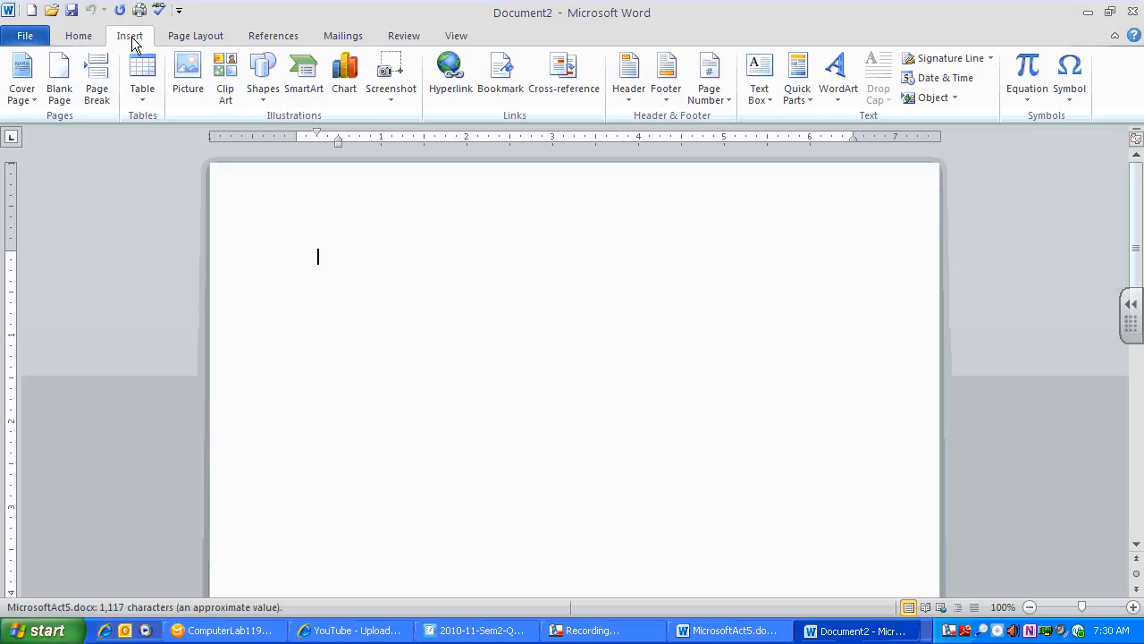
click(842, 103)
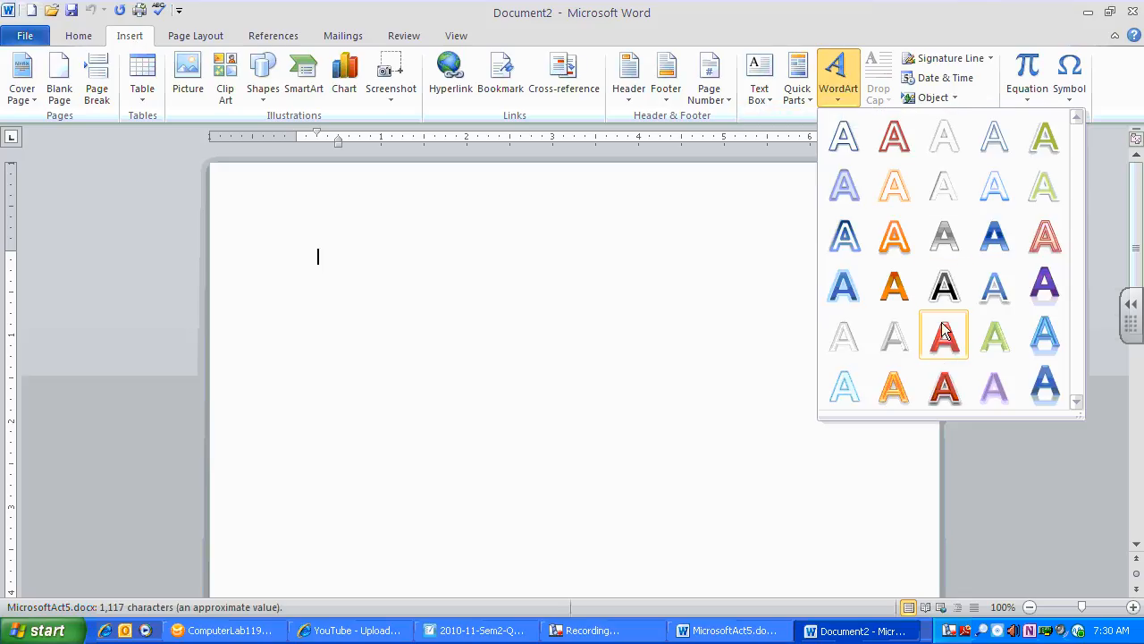
click(948, 384)
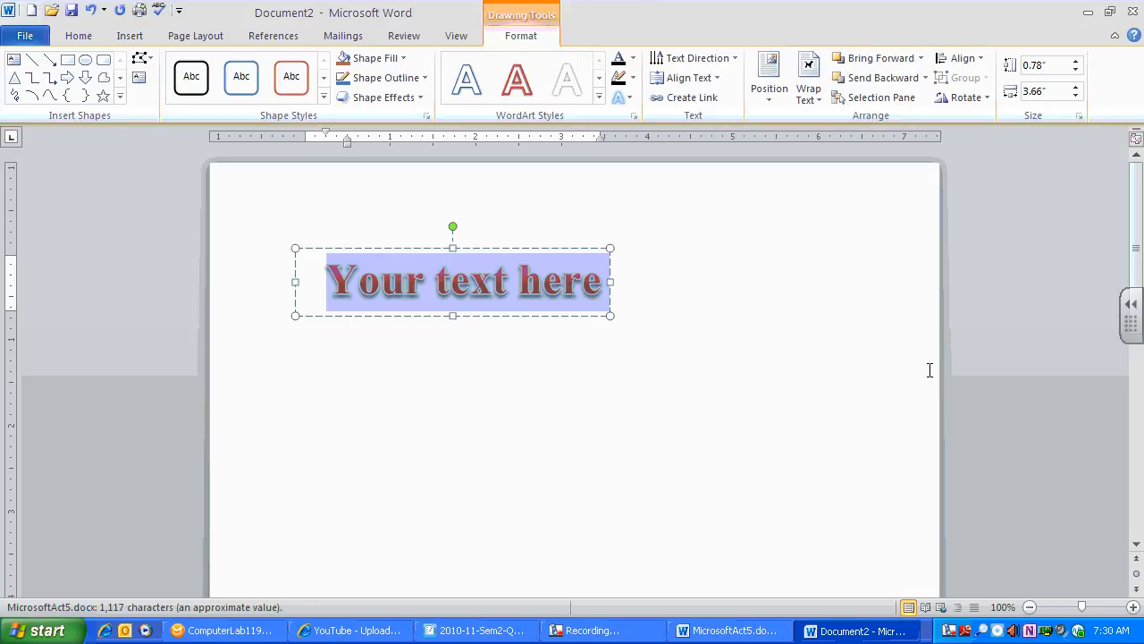
text(Favo)
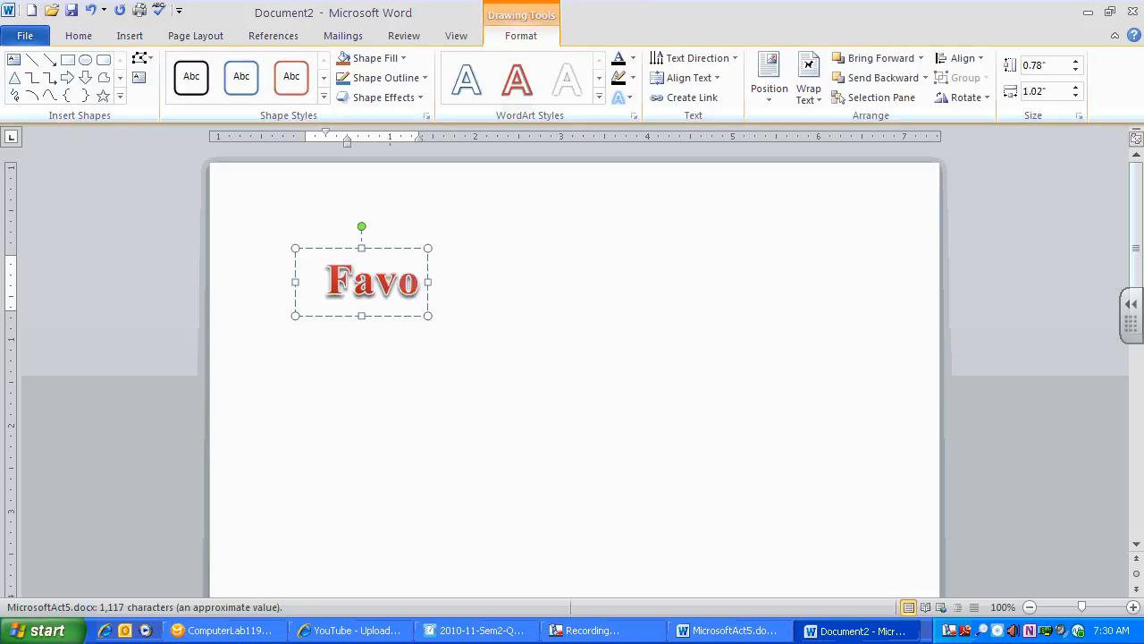
text(rite)
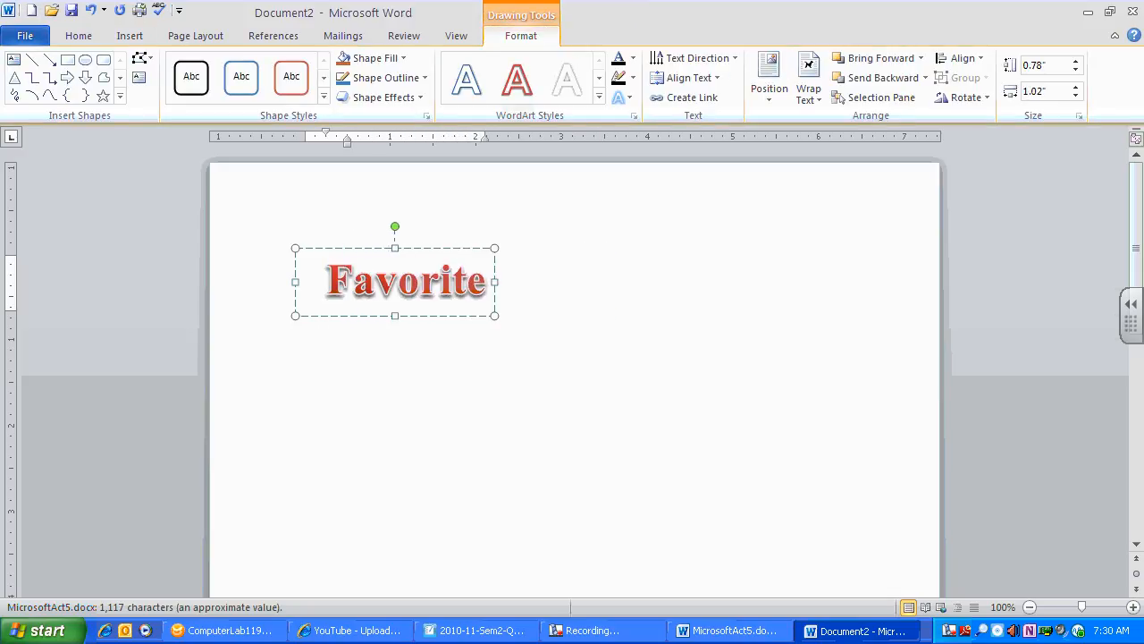
text( Foods)
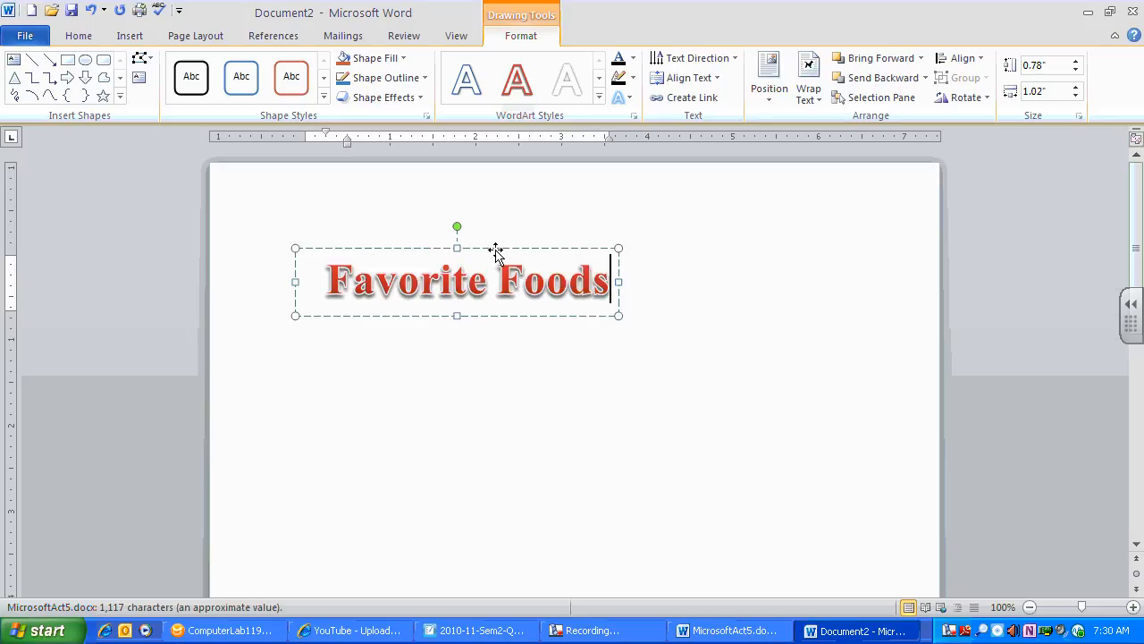
Step: Move the WordArt title toward the upper middle of the page and enlarge its box to about 4.71" wide by 1.92" high
drag(501, 250, 643, 234)
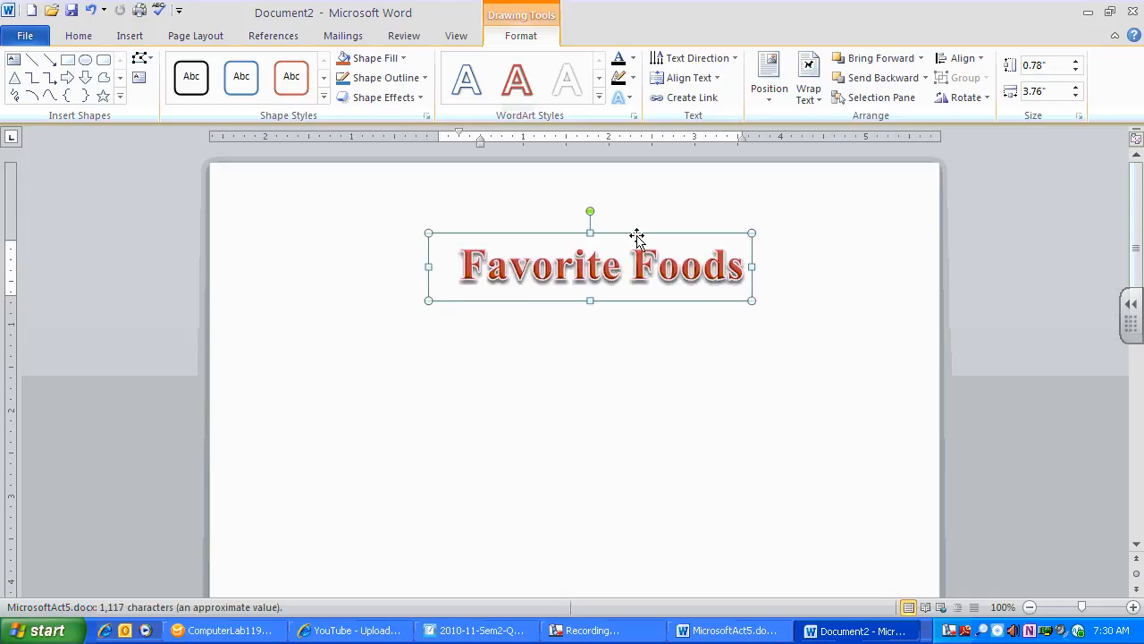
drag(526, 234, 477, 234)
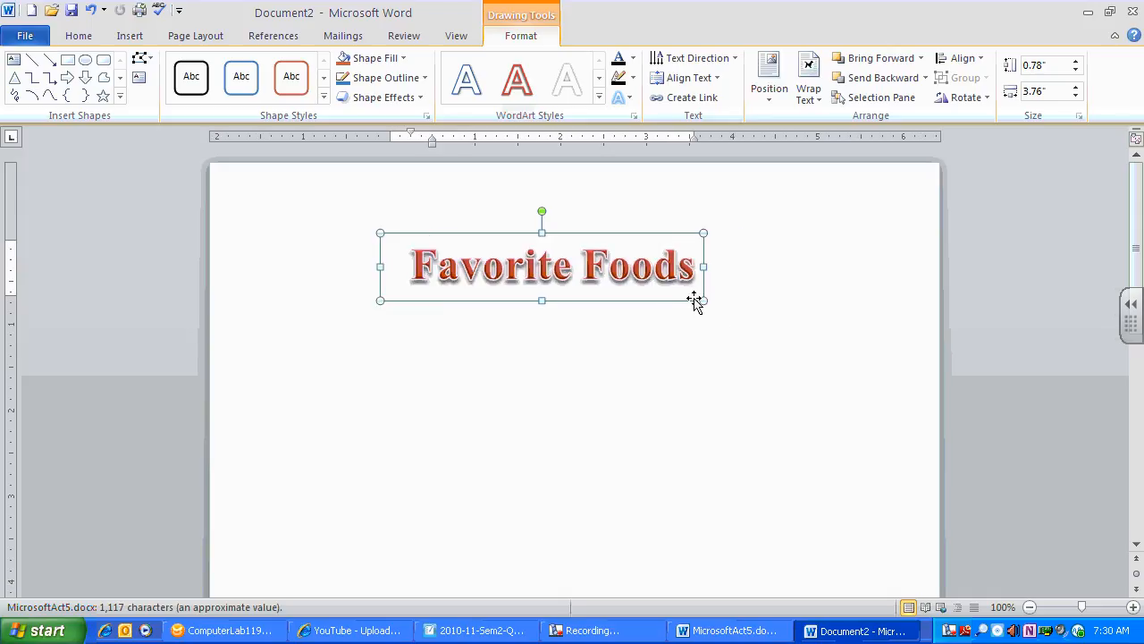
drag(705, 301, 785, 399)
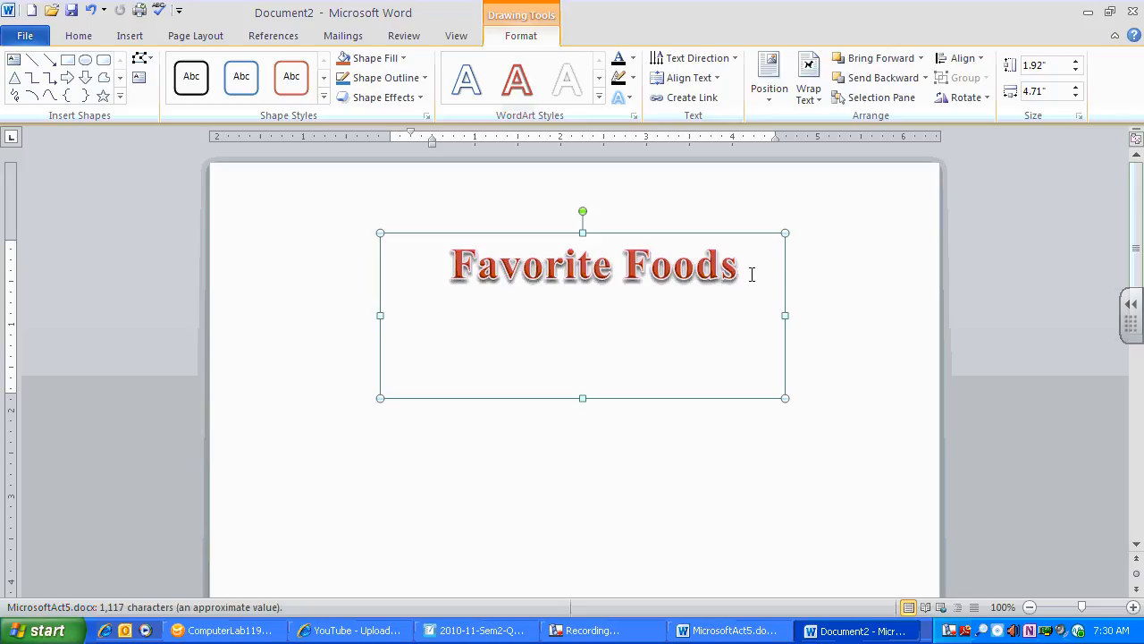
Step: Set the font size of the "Favorite Foods" title text to 72
drag(752, 274, 482, 273)
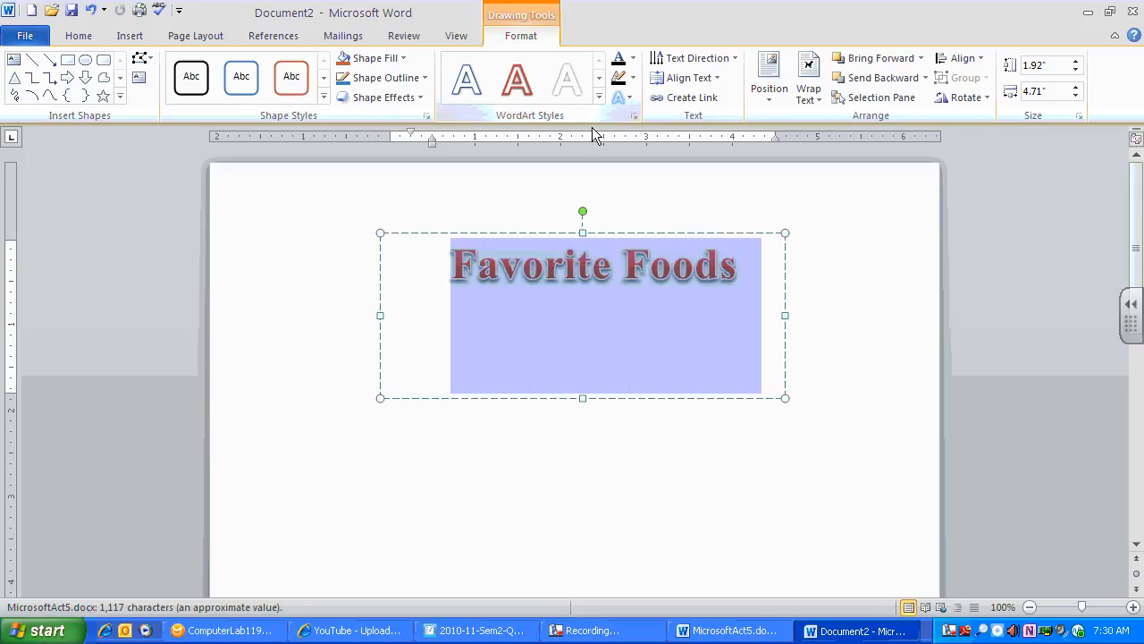
click(78, 35)
click(258, 65)
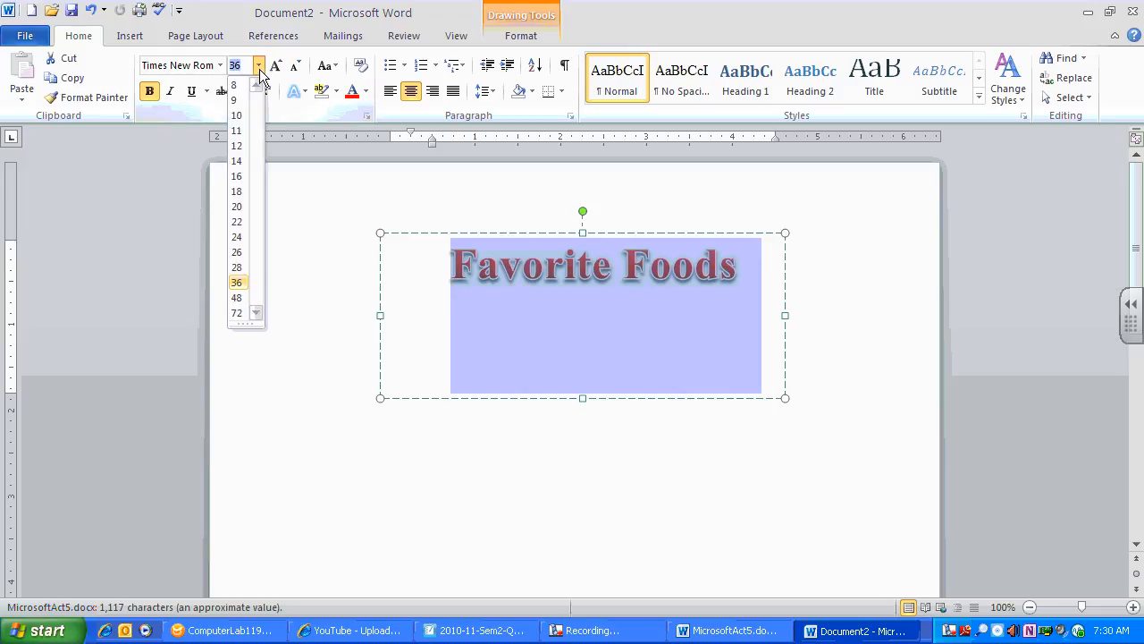
click(235, 313)
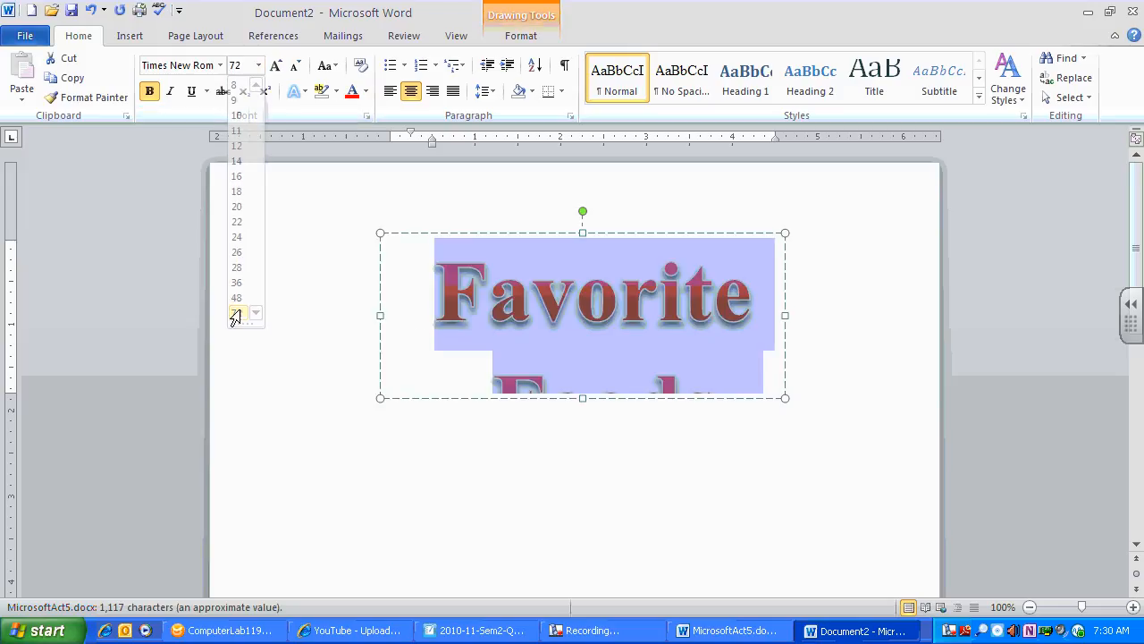
Step: Resize the title's box to about 7.12" wide by 1.22" high so the text fits on one line
drag(380, 318, 266, 321)
drag(803, 315, 876, 317)
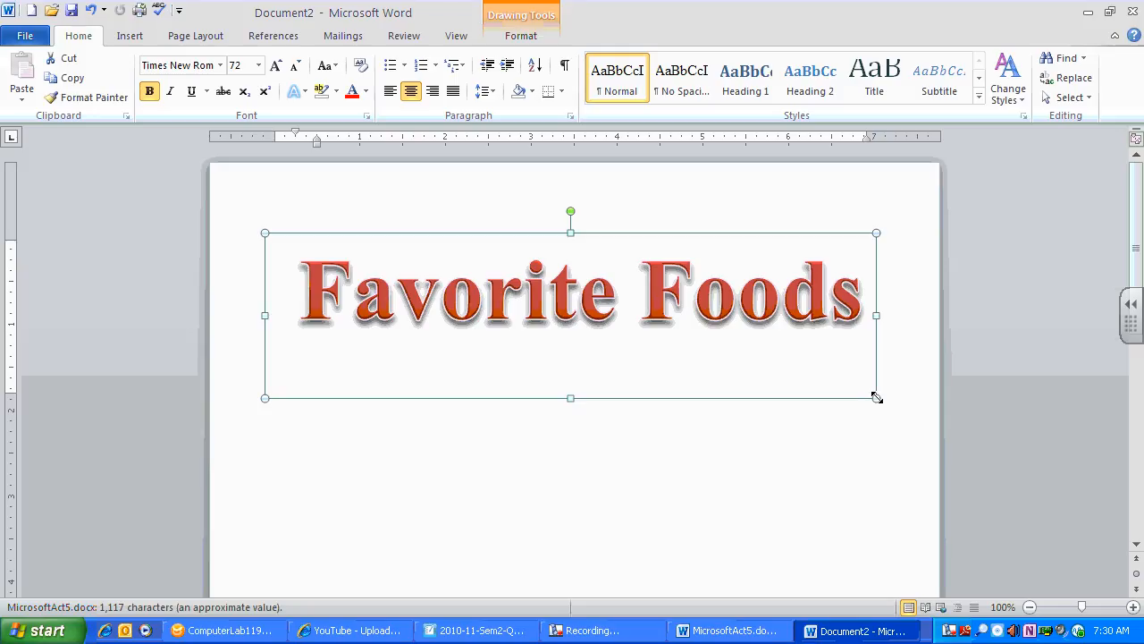
drag(572, 398, 580, 337)
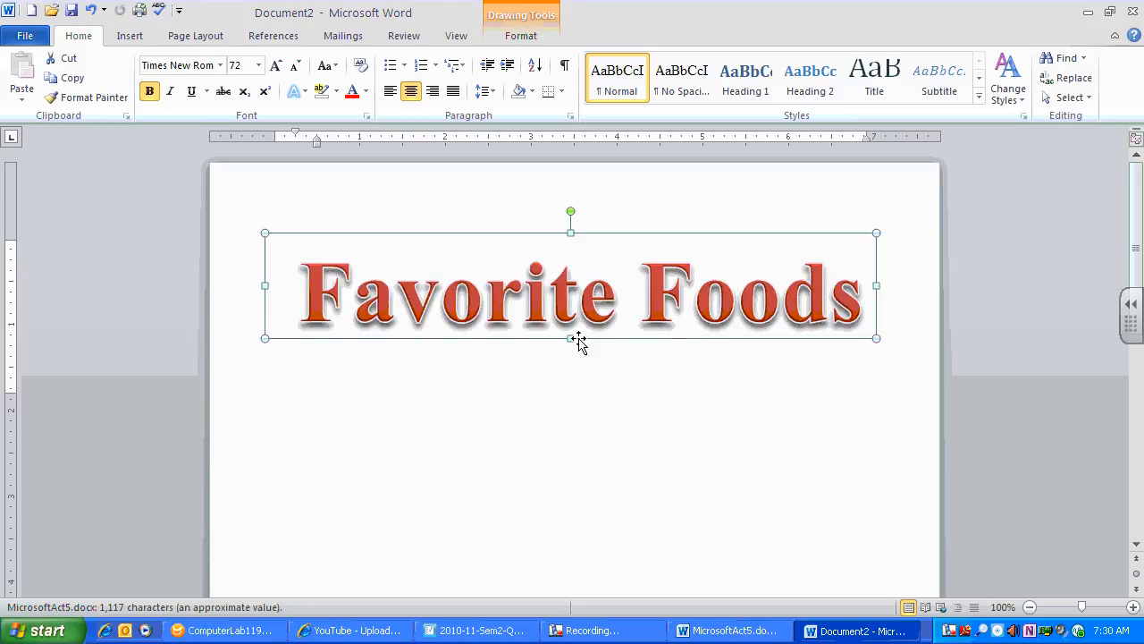
Step: Apply a Transform warp text effect that curves the "Favorite Foods" title downward in its middle
click(521, 36)
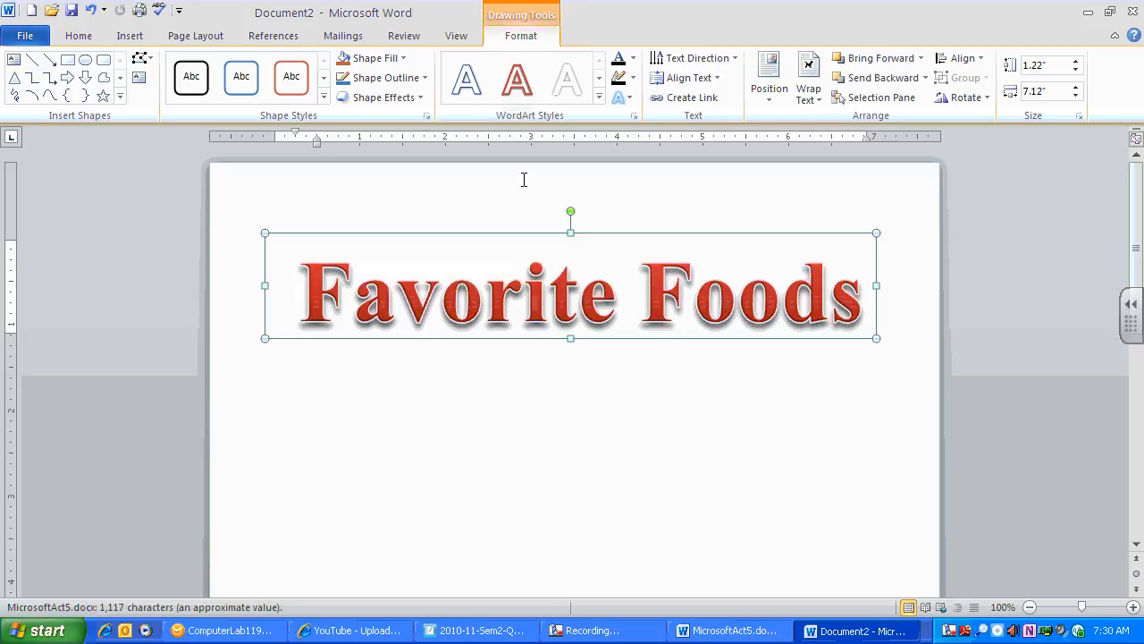
click(620, 98)
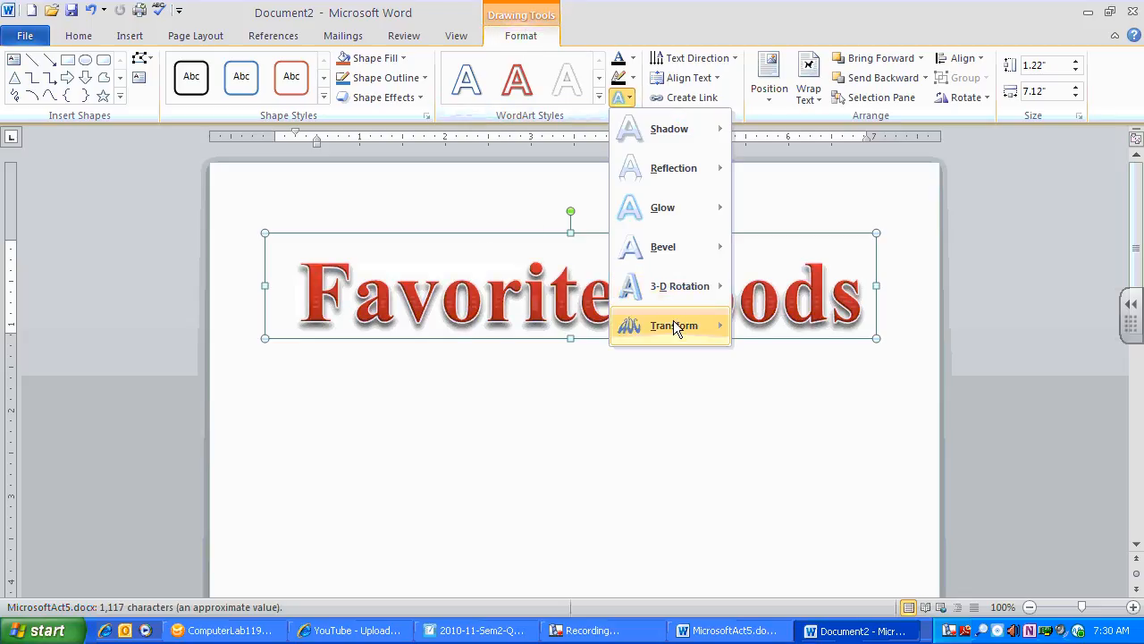
mouse_move(666, 283)
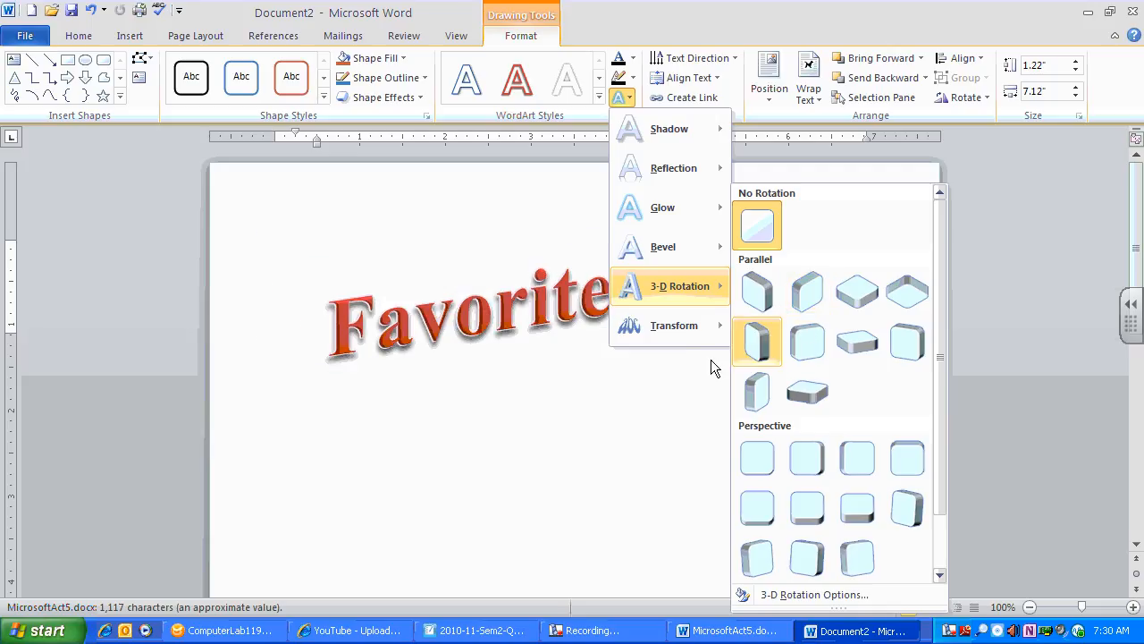
mouse_move(701, 331)
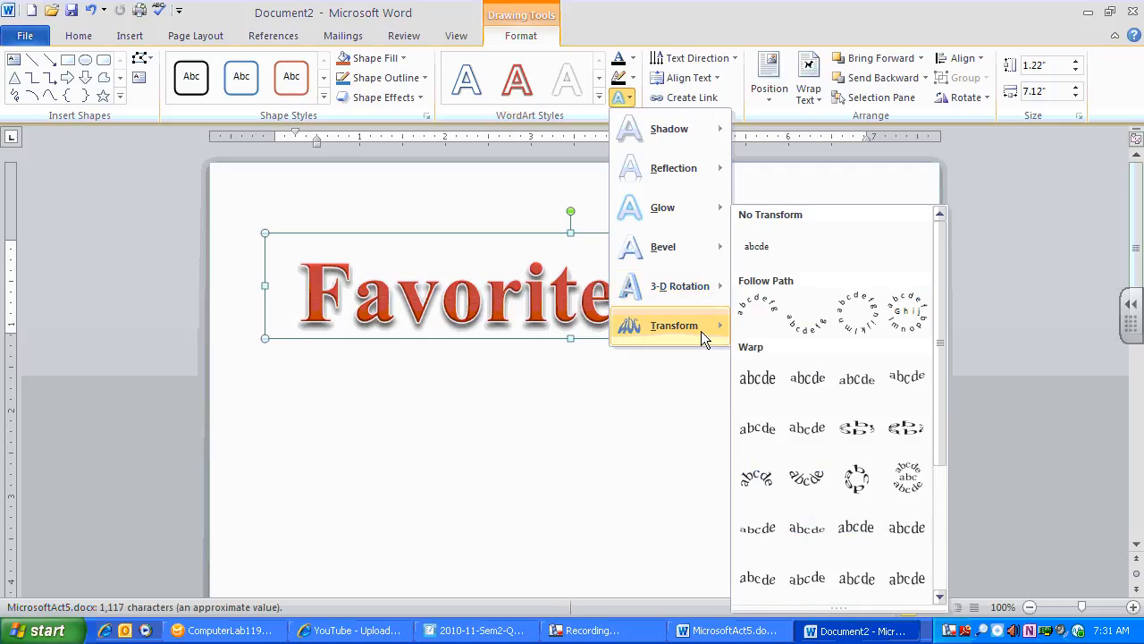
click(812, 435)
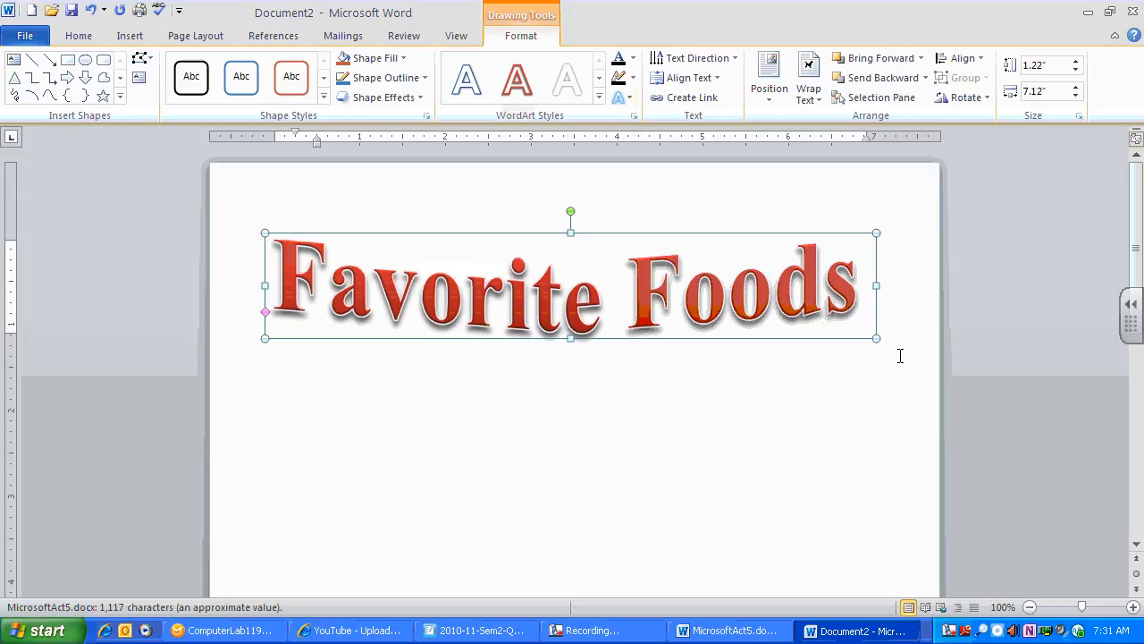
Step: Check the Page 1 picture directions and paste the copied bd's Mongolian Grill logo into the new document, keeping source formatting
click(729, 631)
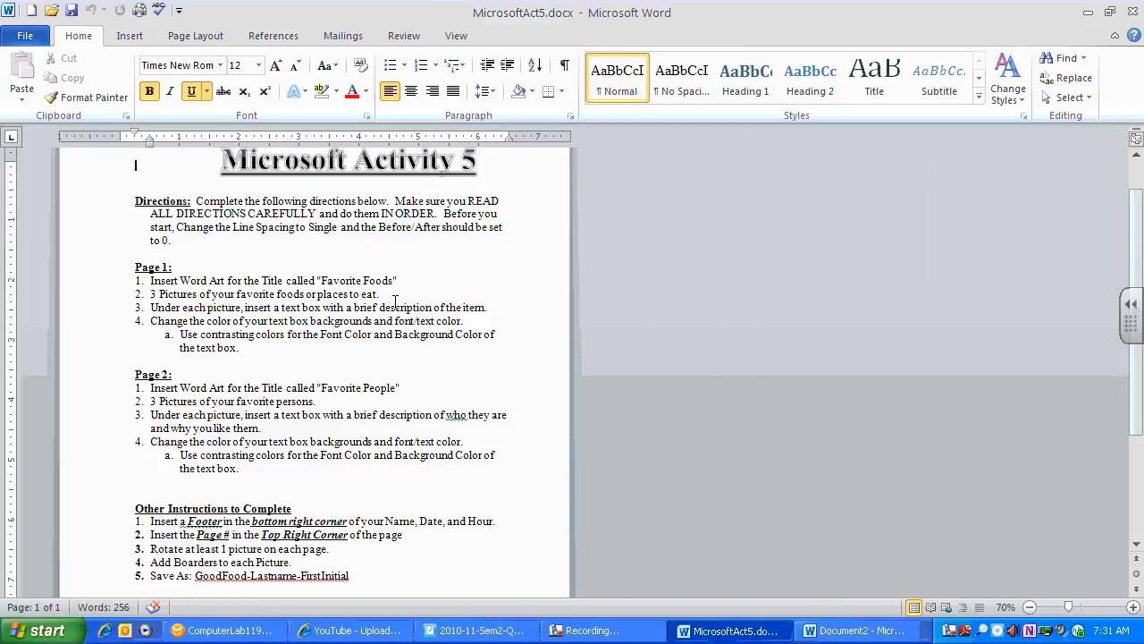
click(854, 630)
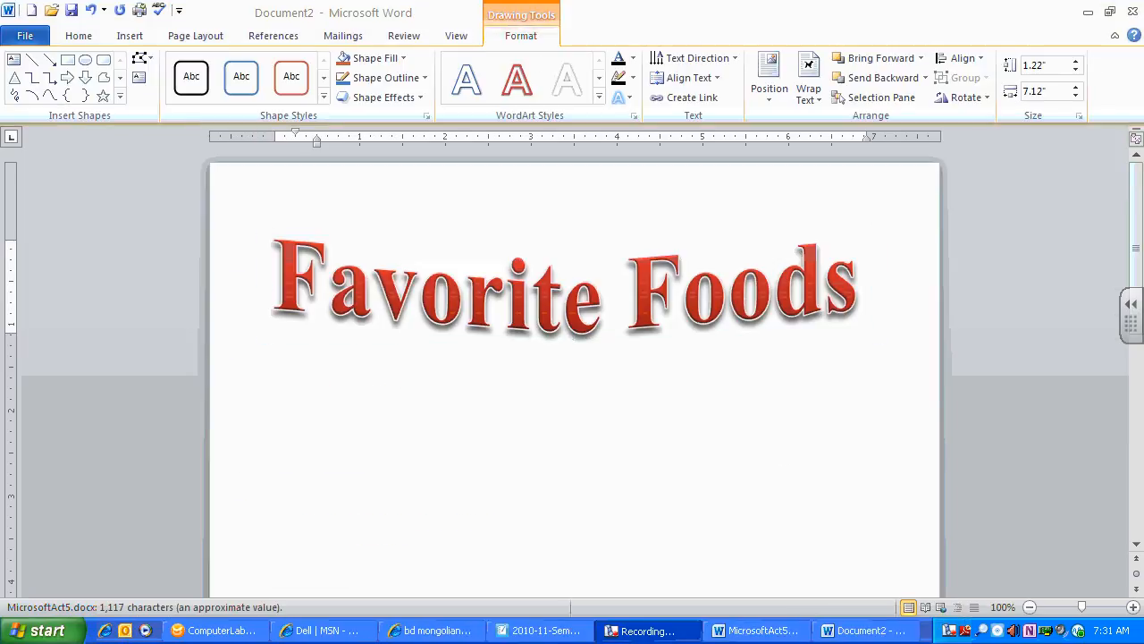
click(322, 427)
right_click(322, 427)
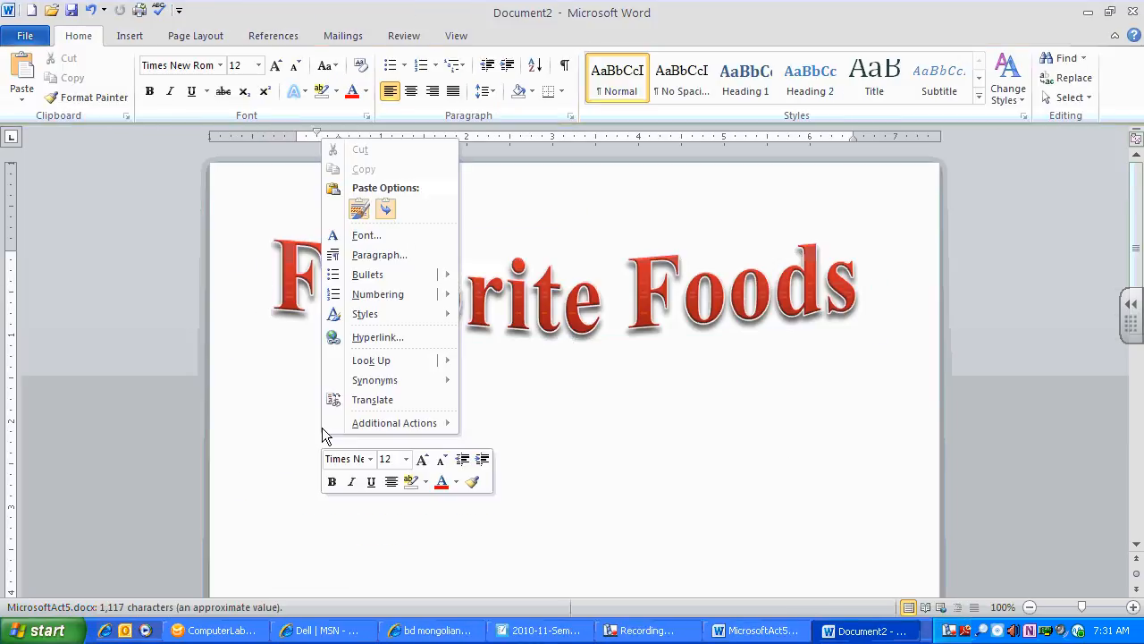
click(358, 210)
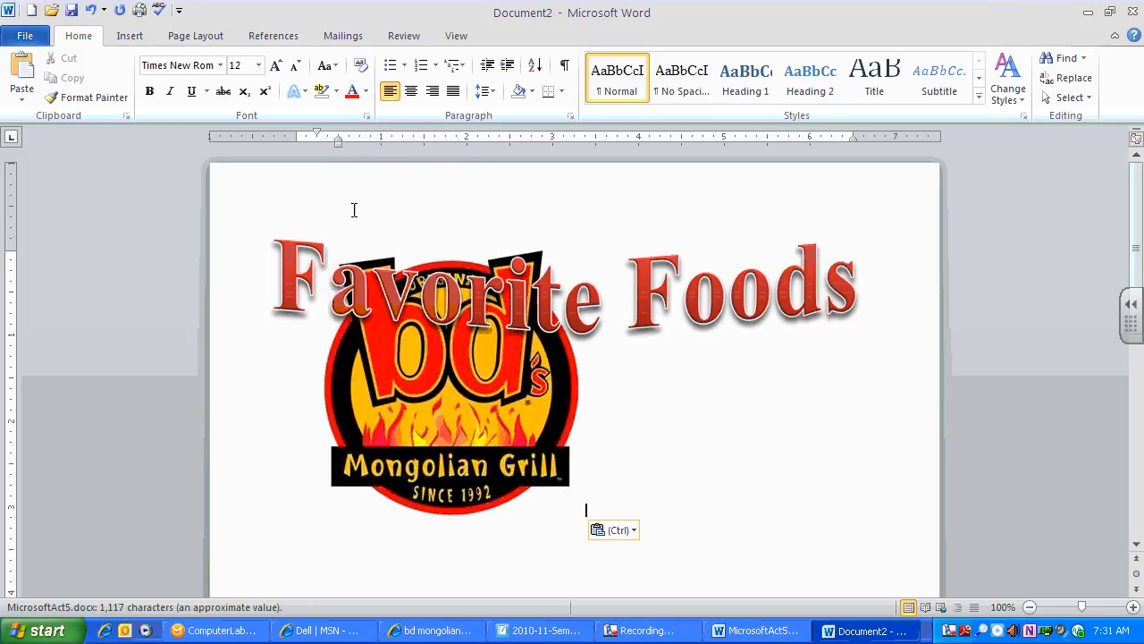
Step: Set the Mongolian Grill logo's text wrapping to In Front of Text and move it below the title
click(476, 427)
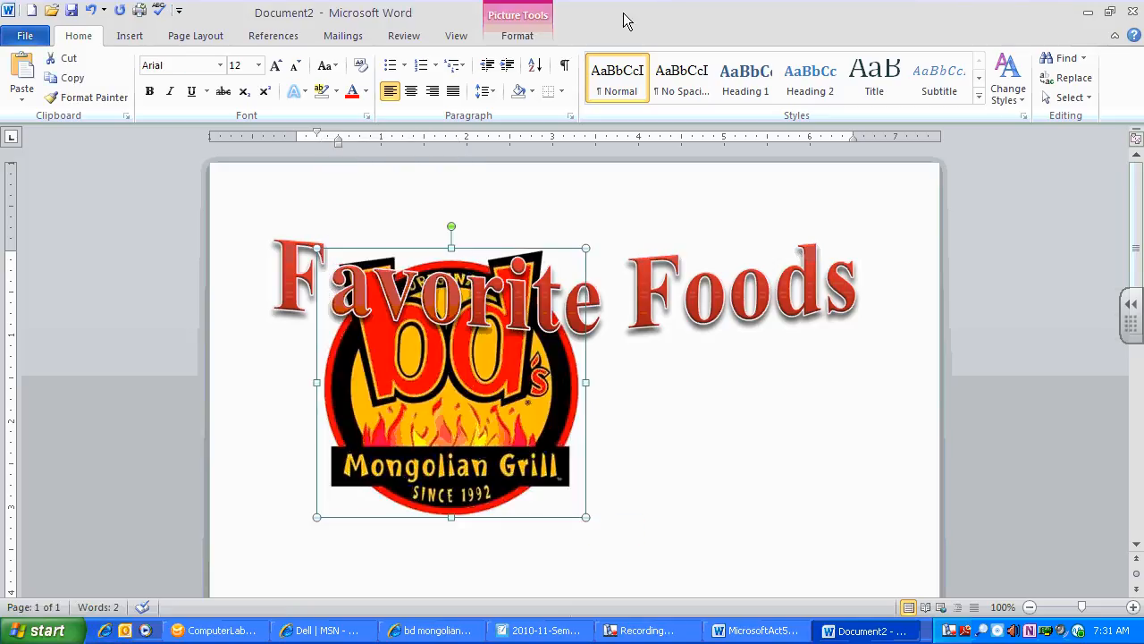
click(512, 39)
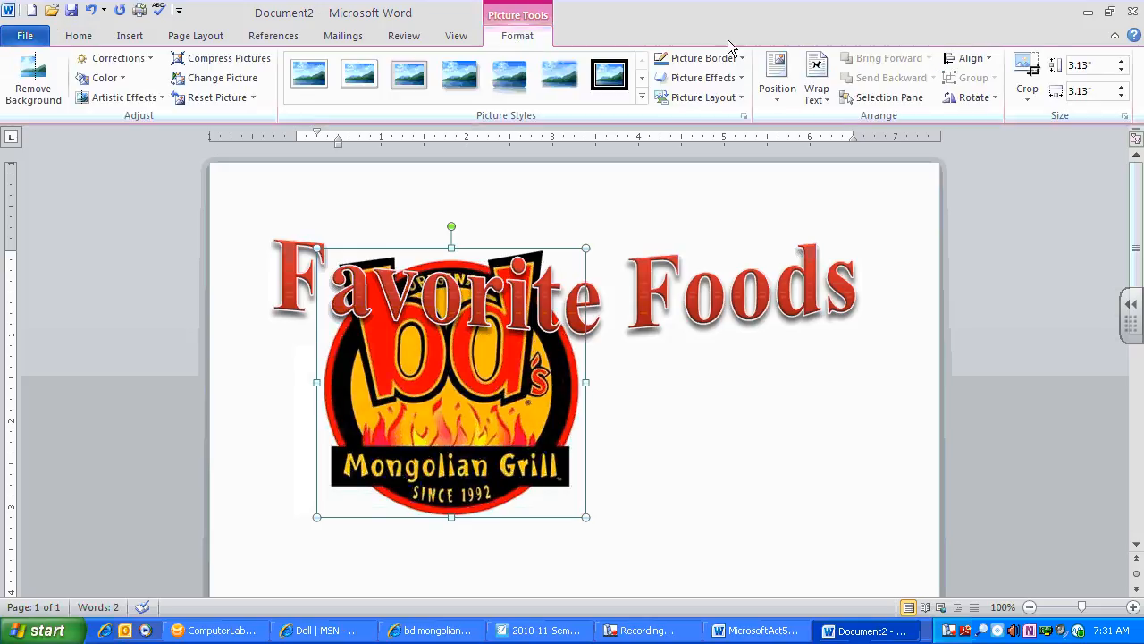
click(816, 82)
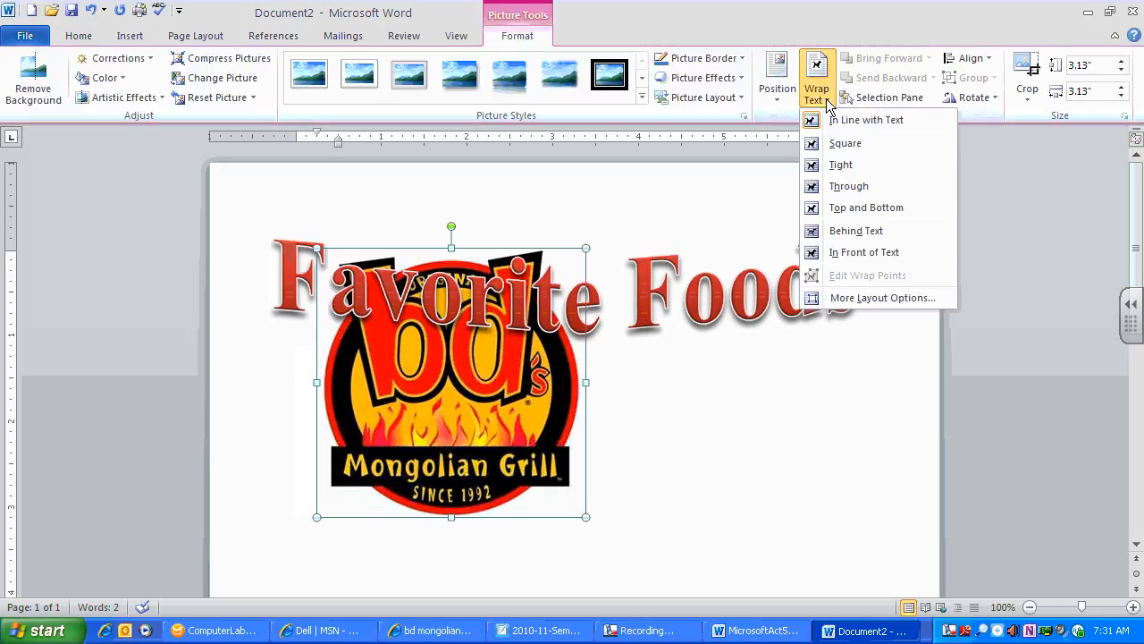
click(869, 256)
drag(526, 240, 505, 407)
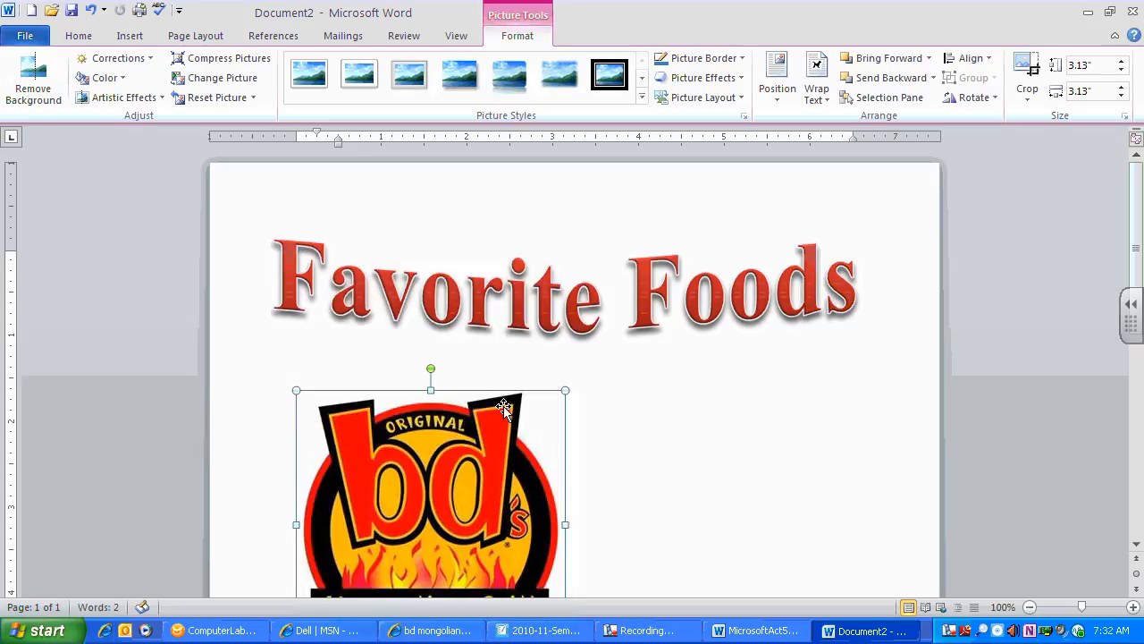
scroll(549, 435, down, 2)
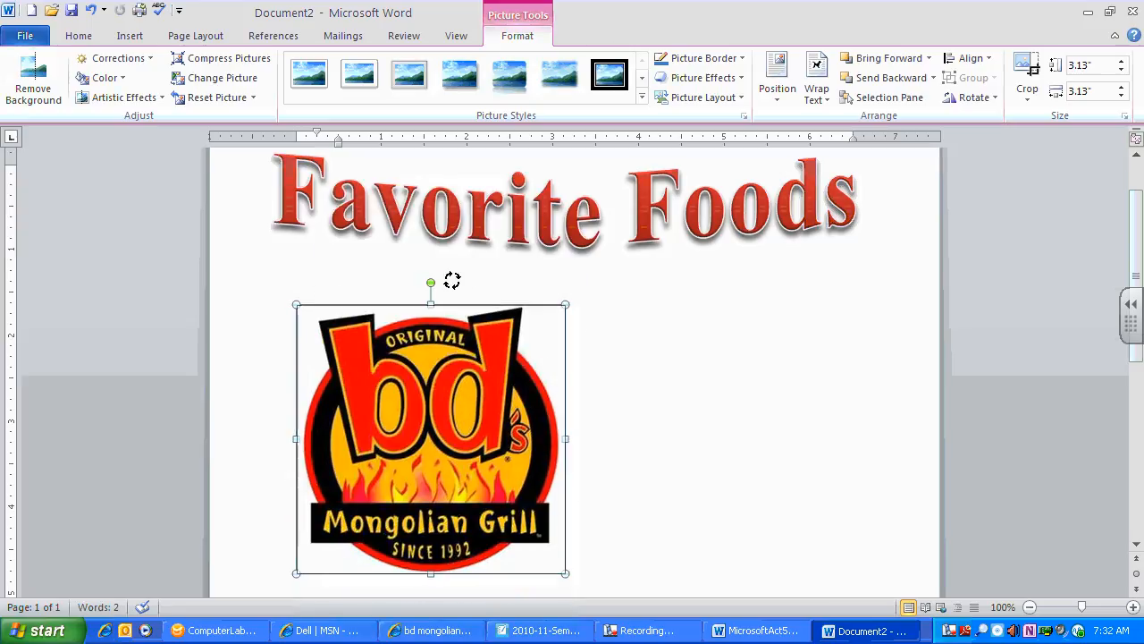
Step: Rotate the Mongolian Grill logo slightly clockwise and shrink it to about 2.71" square
drag(452, 281, 534, 317)
drag(590, 340, 530, 363)
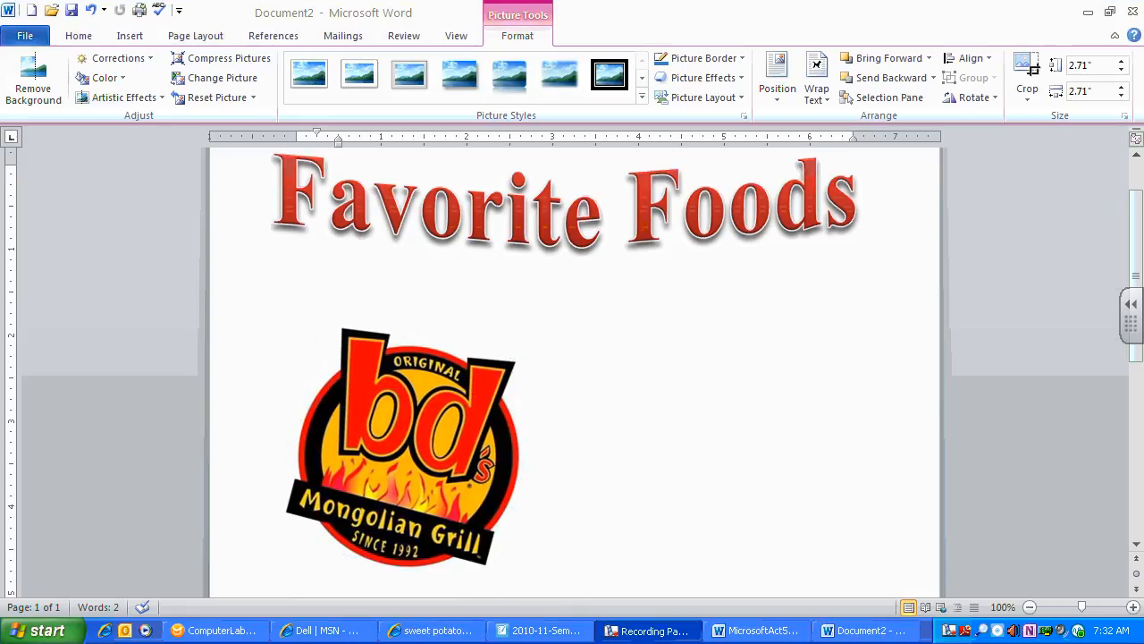
Step: Paste the copied sweet potato pie picture with its source formatting and set its text wrapping to In Front of Text
click(633, 385)
right_click(682, 353)
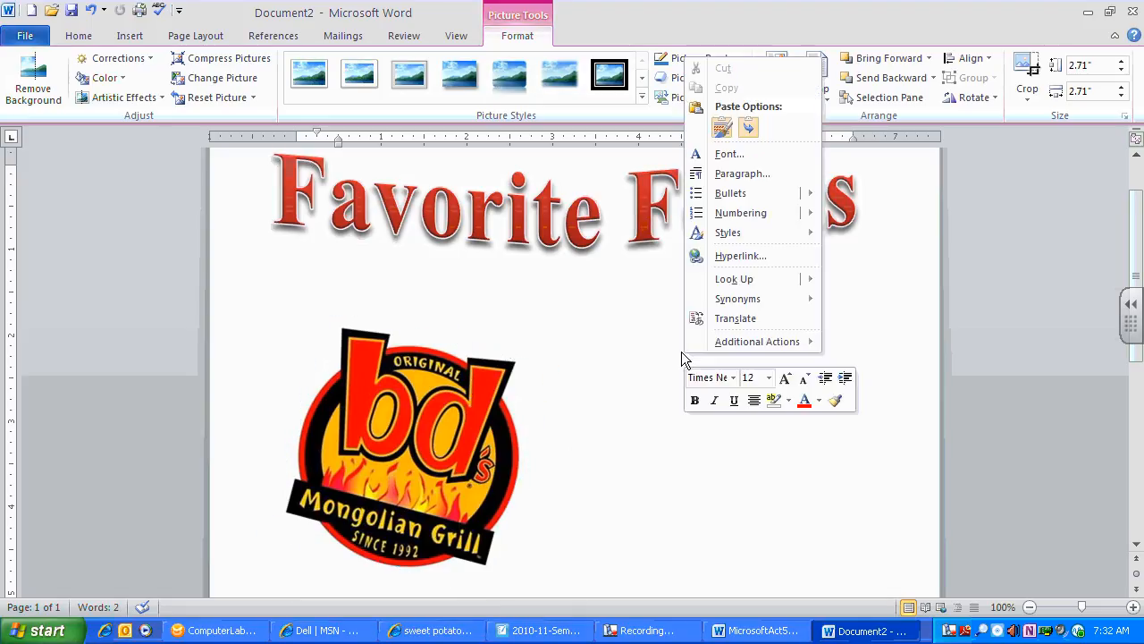
click(726, 134)
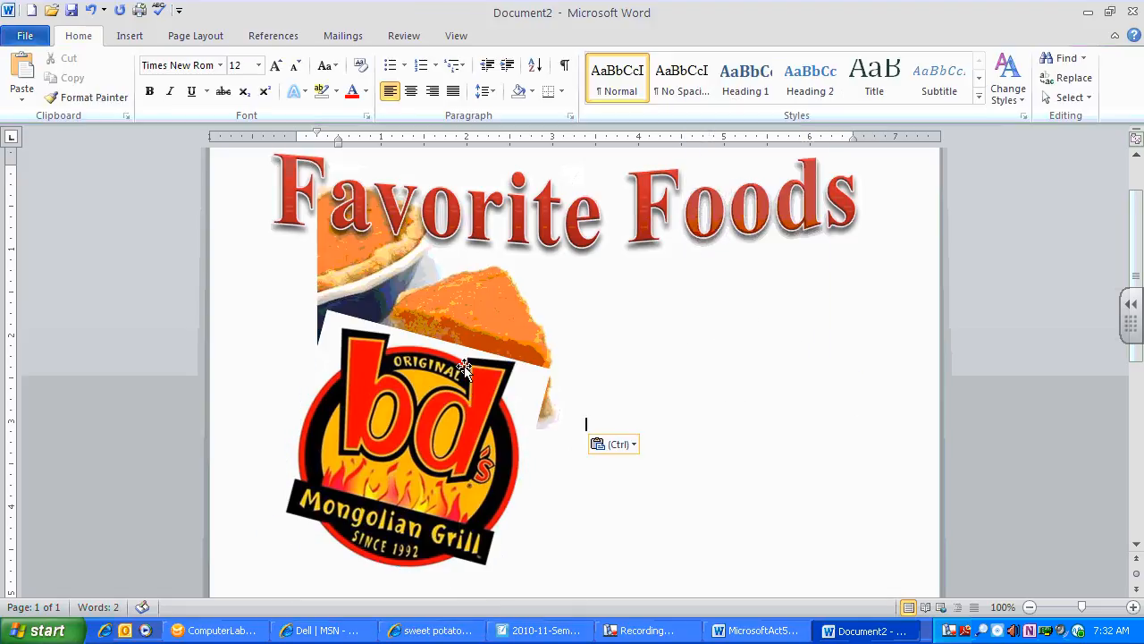
click(583, 420)
click(517, 36)
click(816, 88)
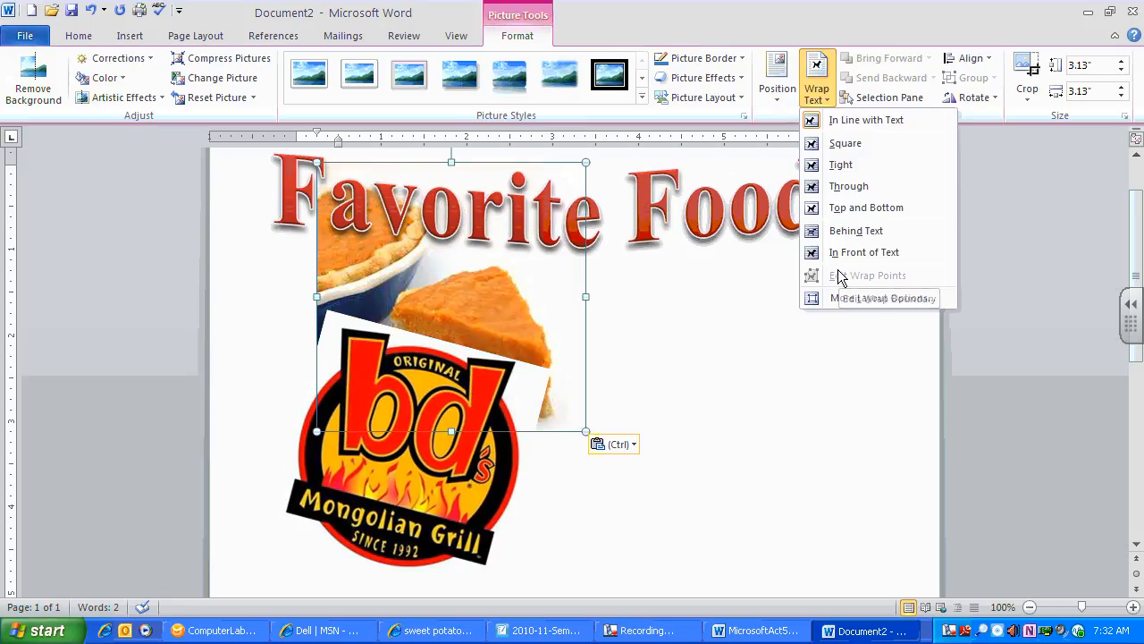
click(854, 253)
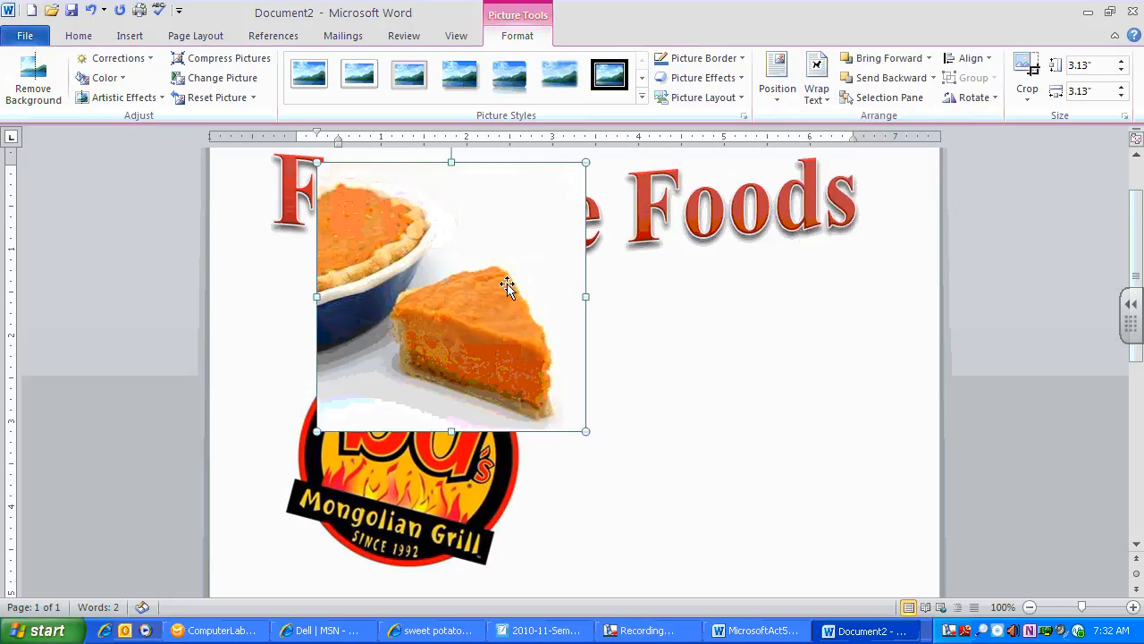
Step: Shrink the pie picture to about 1.93" square, tilt it counterclockwise and place it to the right of the Mongolian Grill logo
drag(506, 286, 755, 431)
drag(844, 309, 741, 412)
drag(660, 392, 609, 405)
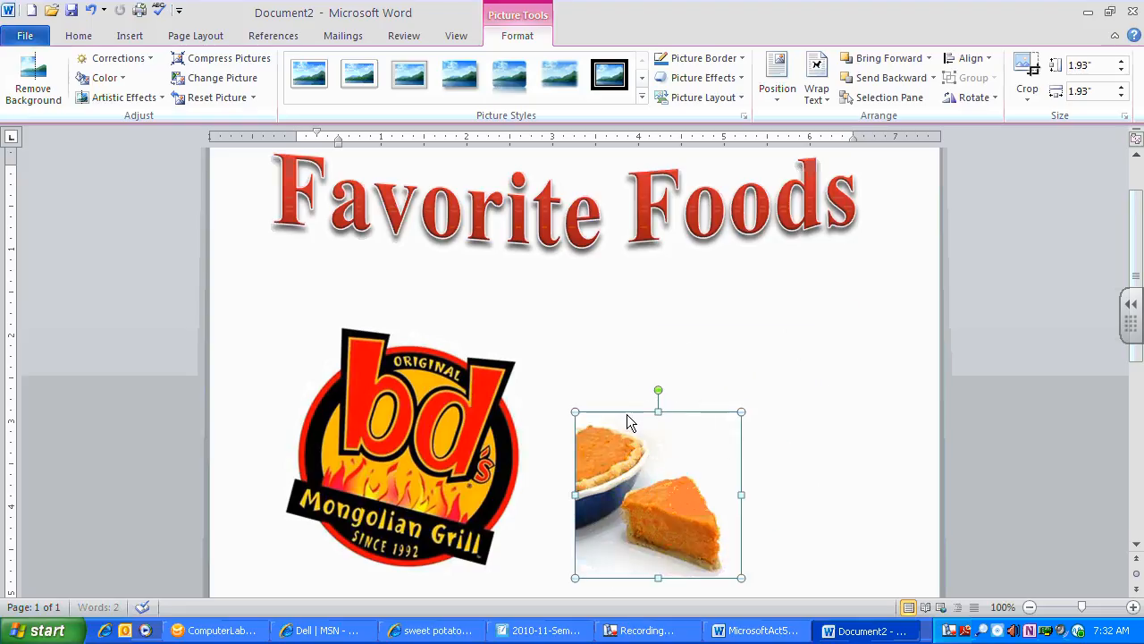
drag(668, 465, 761, 388)
Step: Paste the copied french fries picture with its source formatting and set its text wrapping to In Front of Text
scroll(794, 422, down, 3)
scroll(795, 422, up, 3)
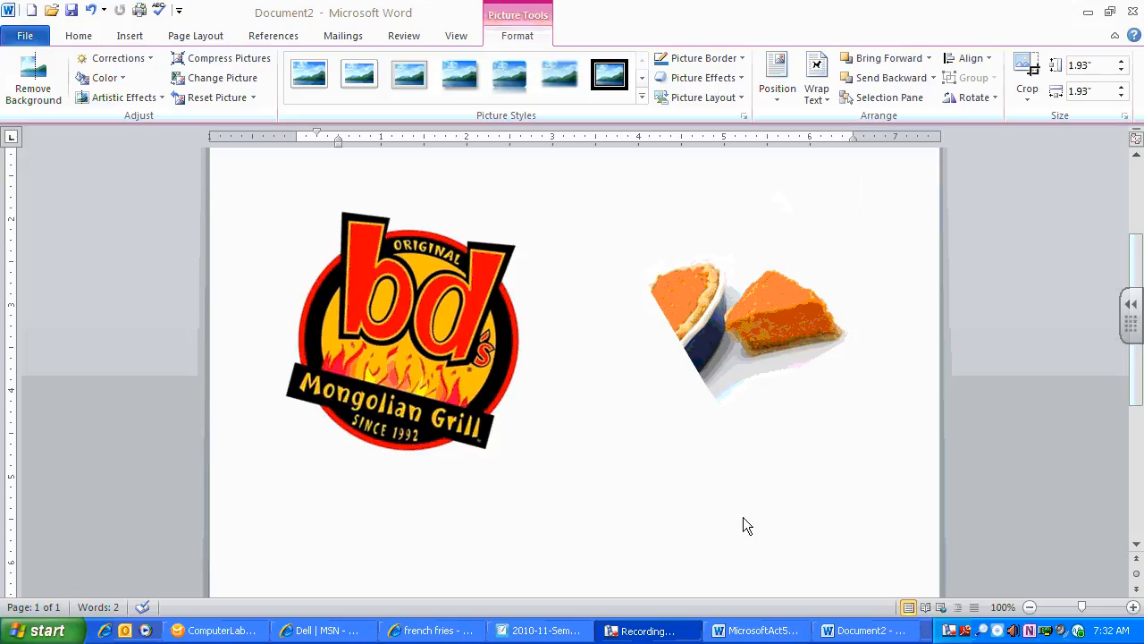
right_click(579, 469)
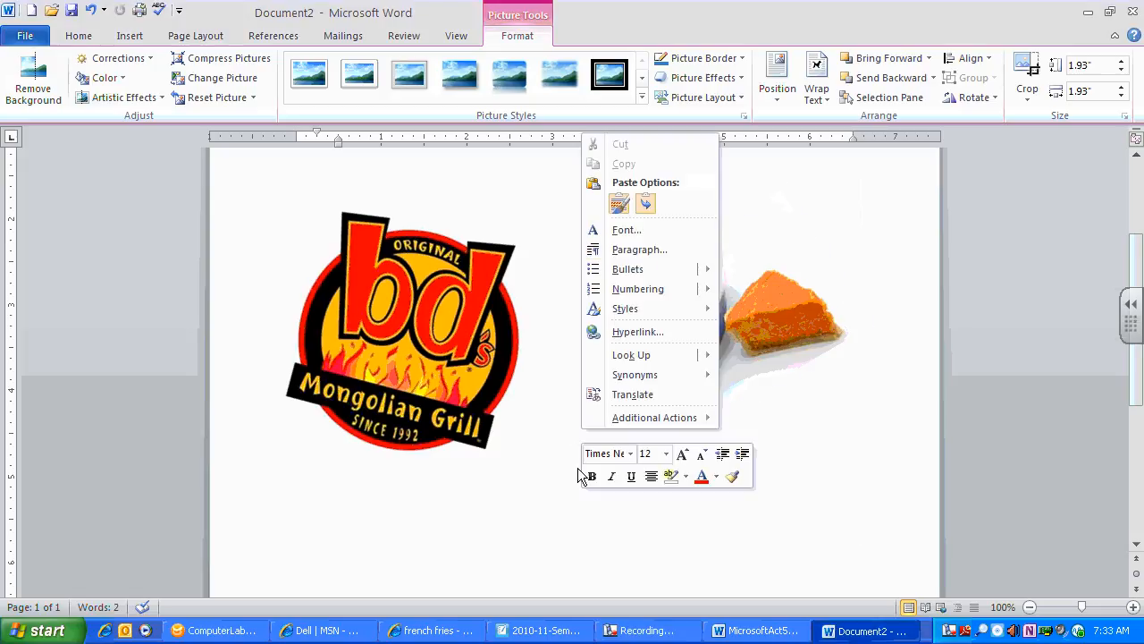
click(619, 204)
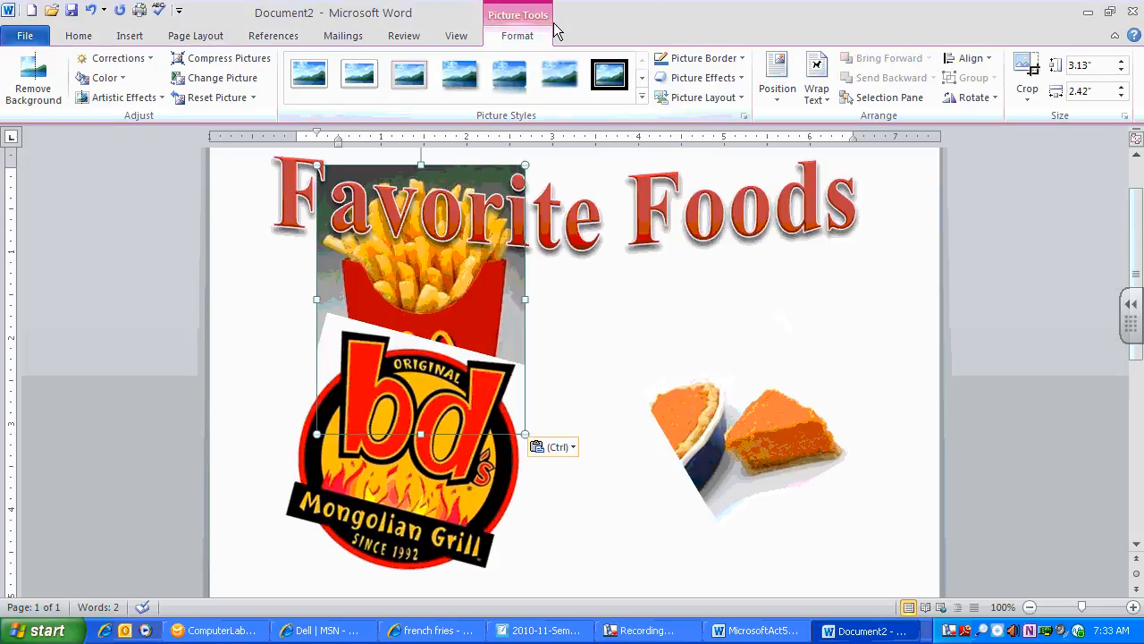
click(816, 92)
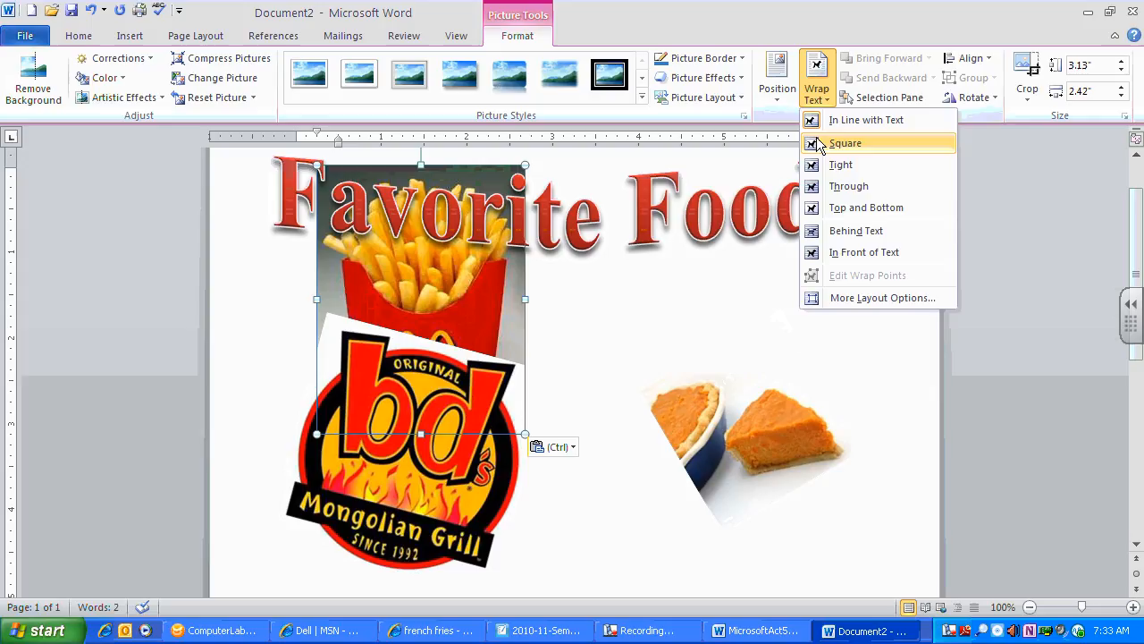
click(864, 252)
Step: Move the french fries picture below and between the other two pictures and tilt it slightly counterclockwise
drag(441, 296, 582, 503)
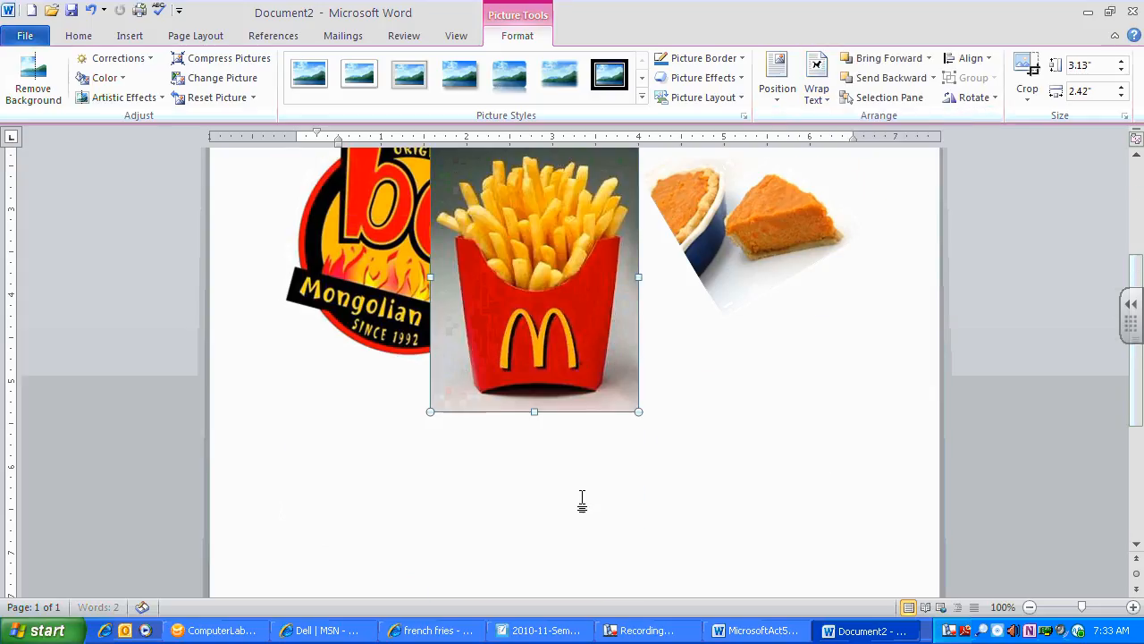
drag(564, 223, 652, 424)
drag(615, 333, 593, 336)
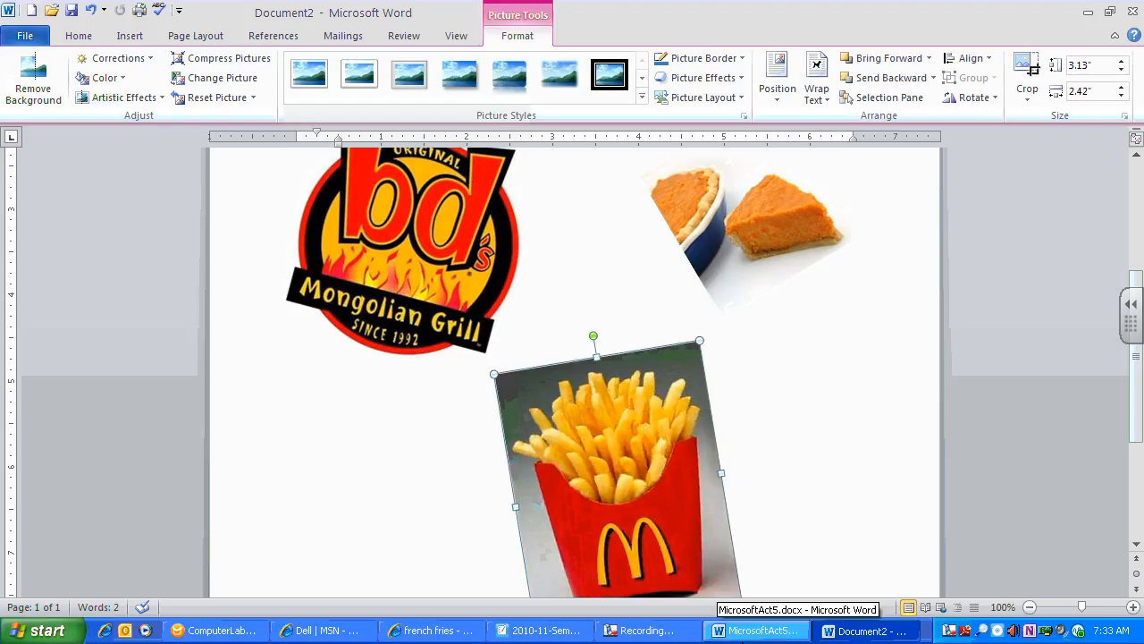
Step: Check the text box directions in MicrosoftAct5.docx and draw a text box about 1.82" wide by 0.7" high under the Mongolian Grill logo
click(755, 630)
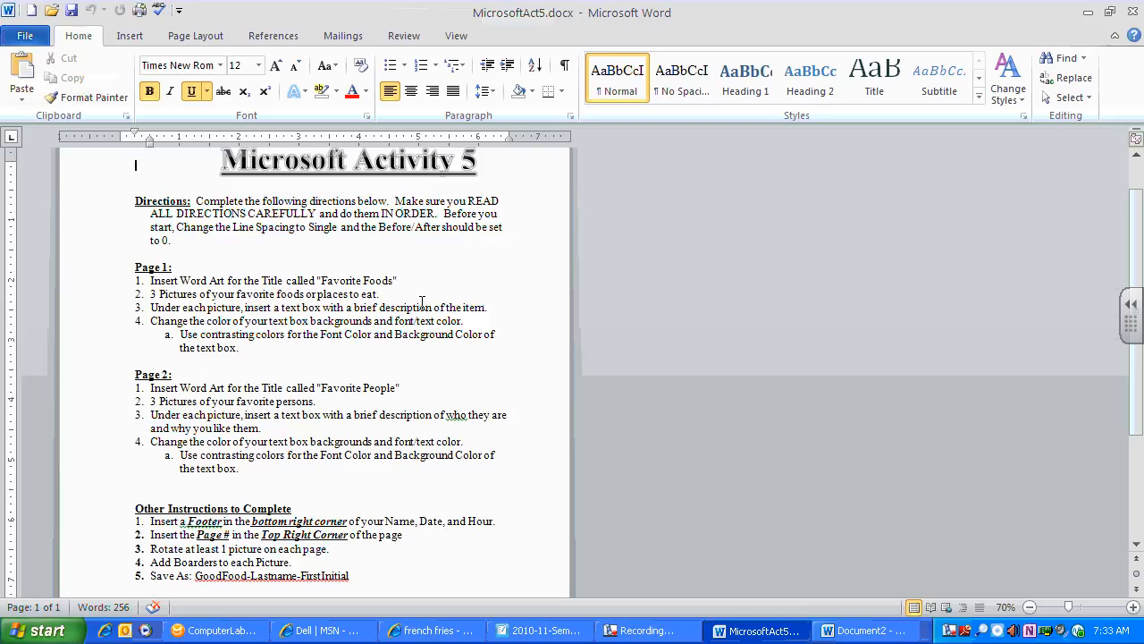
click(856, 630)
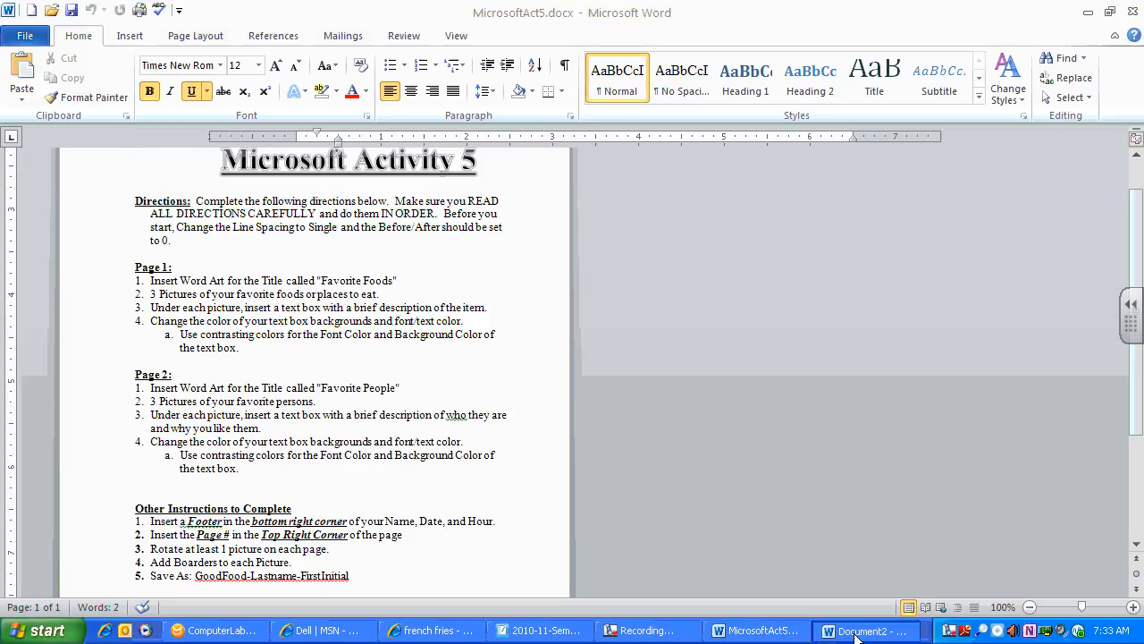
scroll(601, 432, up, 2)
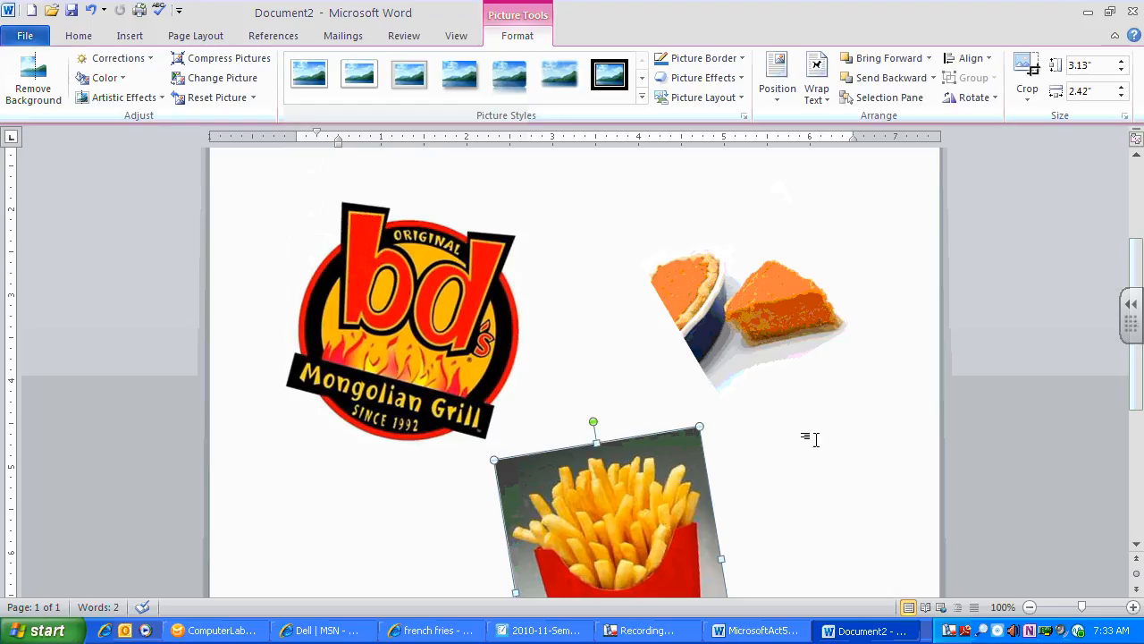
click(129, 38)
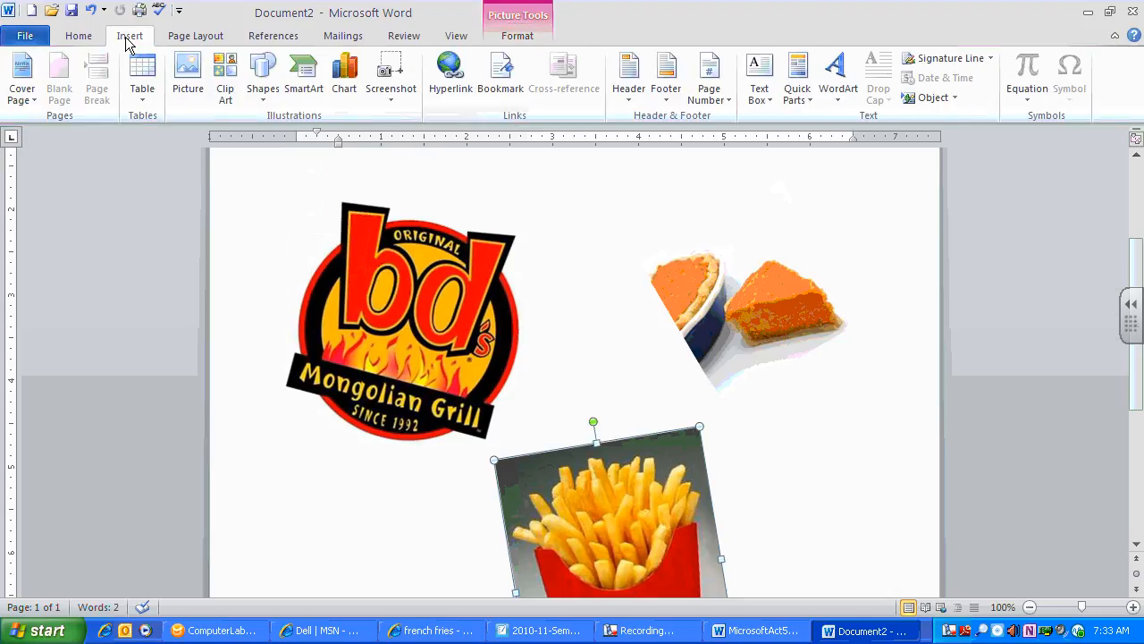
click(760, 97)
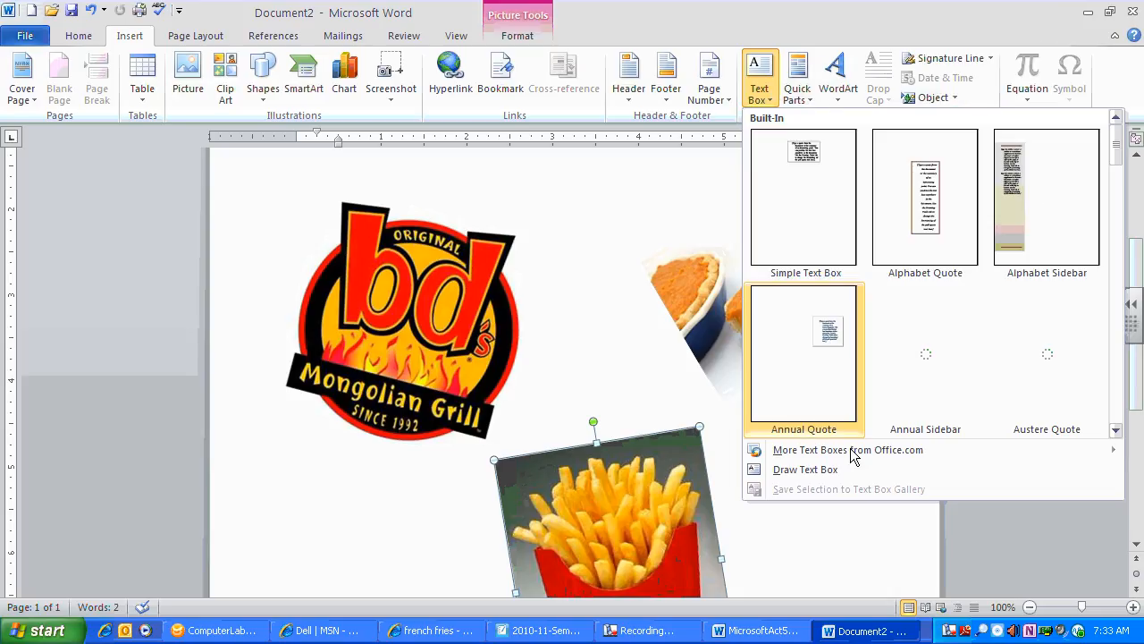
click(807, 471)
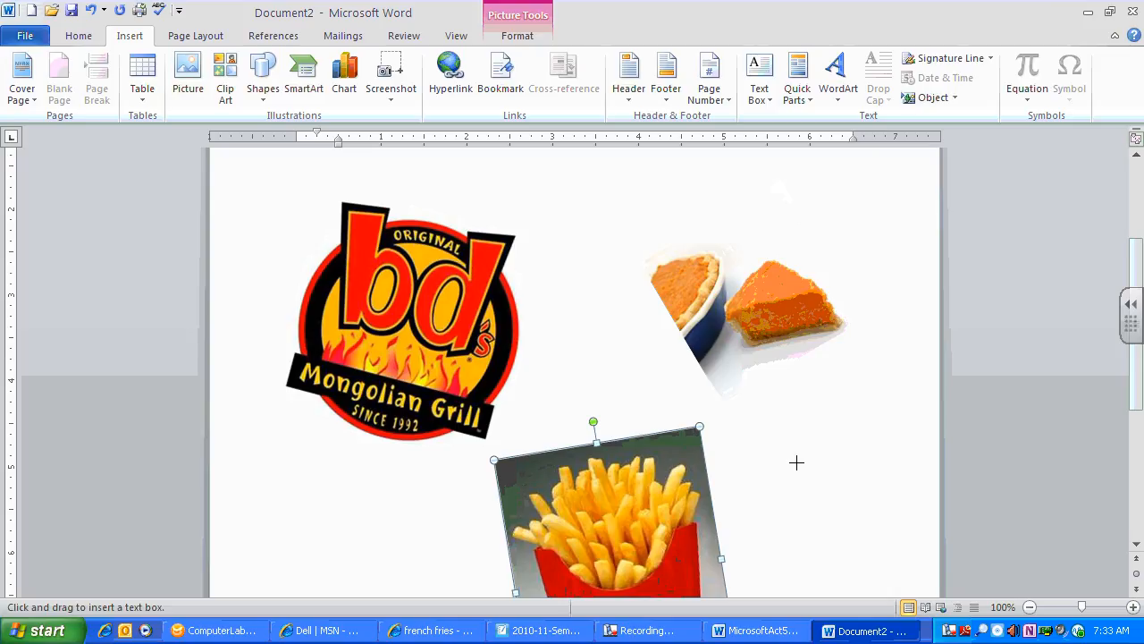
click(648, 632)
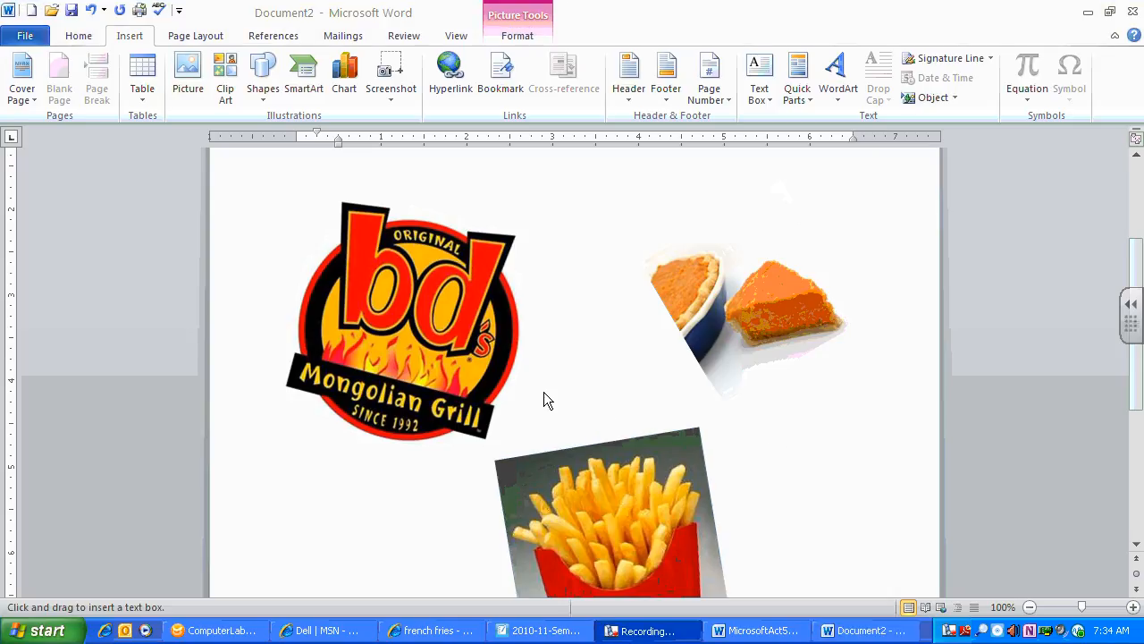
click(595, 393)
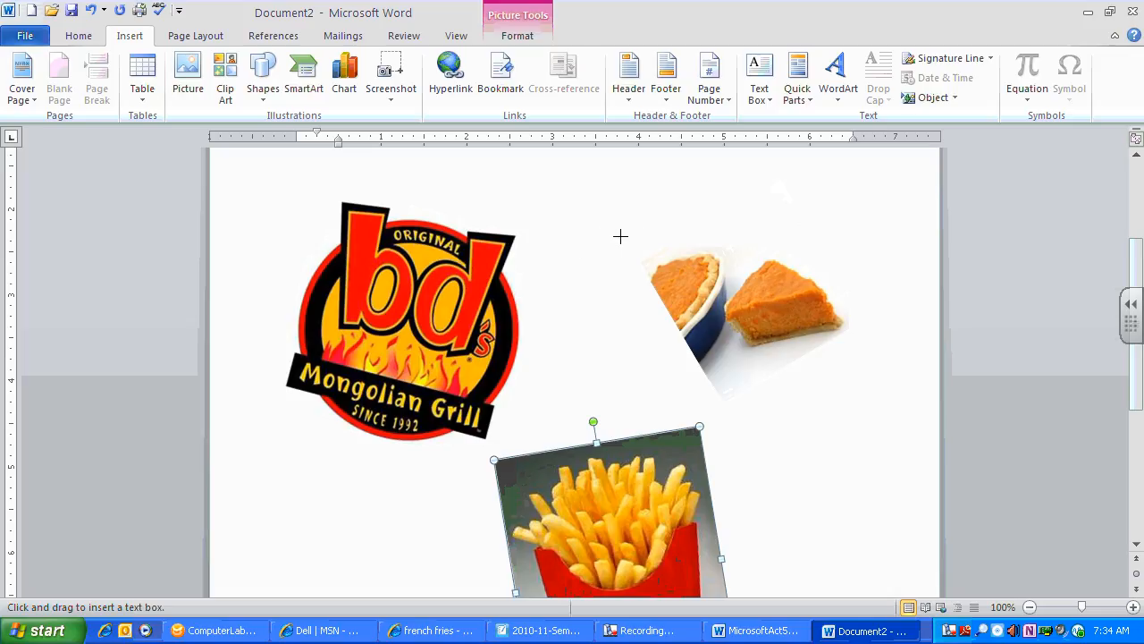
scroll(658, 434, down, 3)
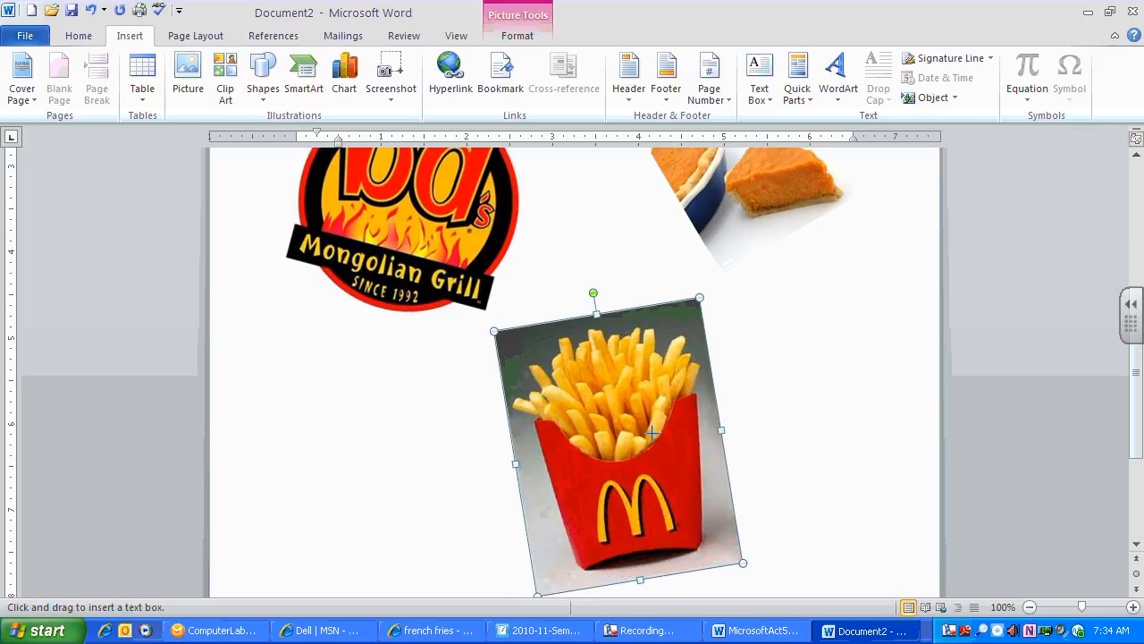
scroll(563, 299, up, 2)
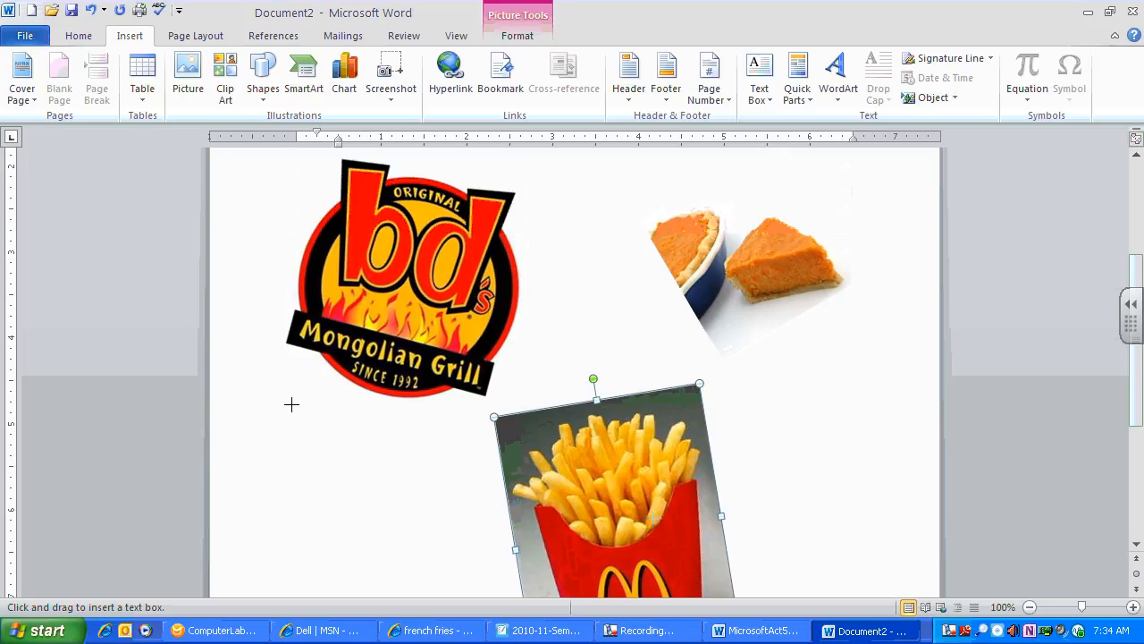
mouse_move(292, 404)
mouse_down()
mouse_move(408, 459)
mouse_move(450, 464)
mouse_up()
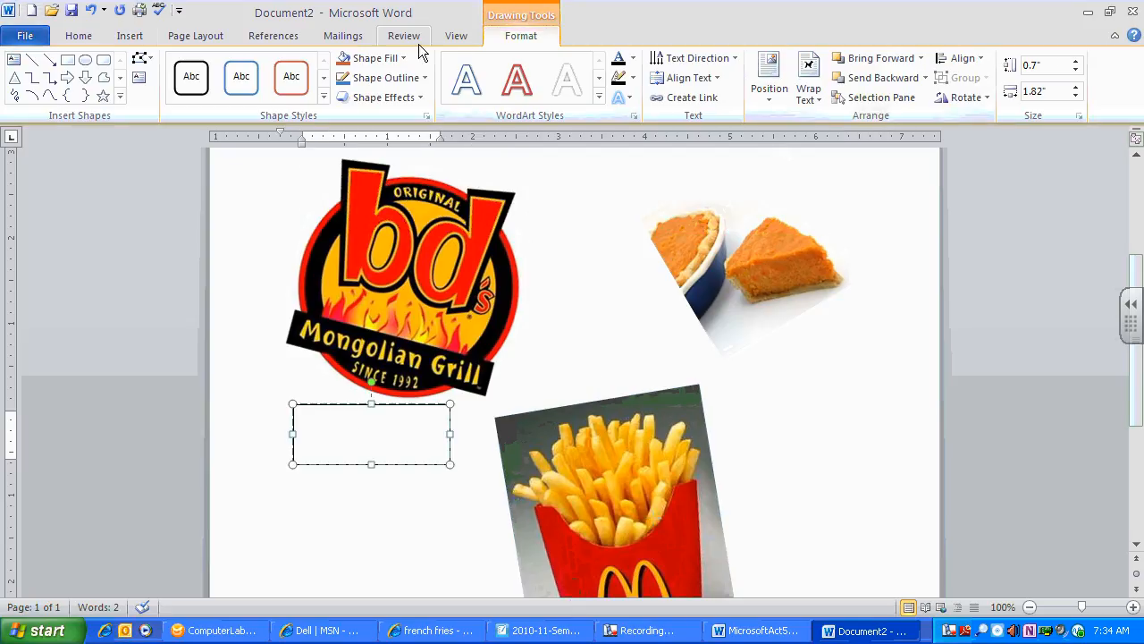
Step: Draw a text box about 1.71" wide by 0.82" high under the sweet potato pie picture
click(126, 39)
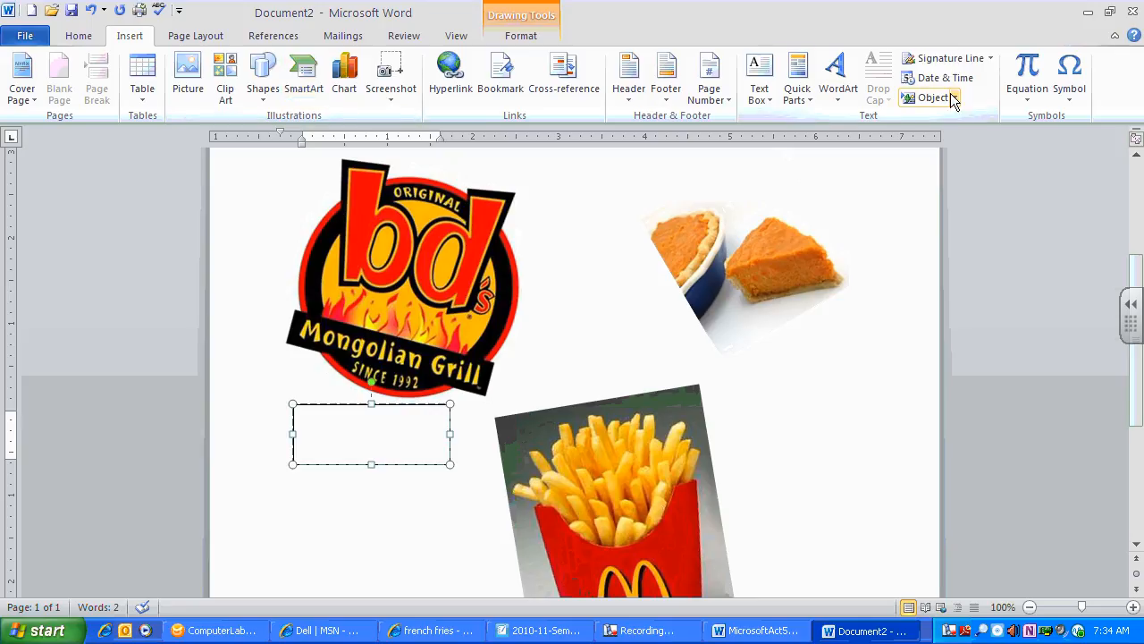
click(765, 104)
click(792, 139)
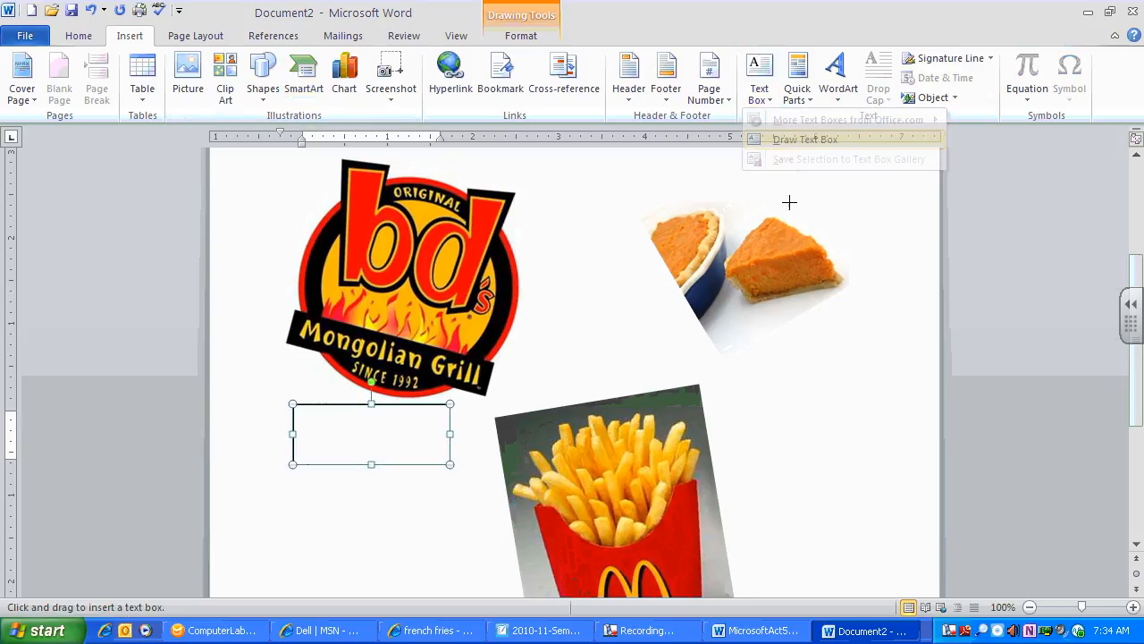
mouse_move(754, 331)
mouse_down()
mouse_move(863, 334)
mouse_move(899, 402)
mouse_up()
Step: Draw a text box about 1.78" wide by 0.7" high under the french fries picture
scroll(813, 401, down, 2)
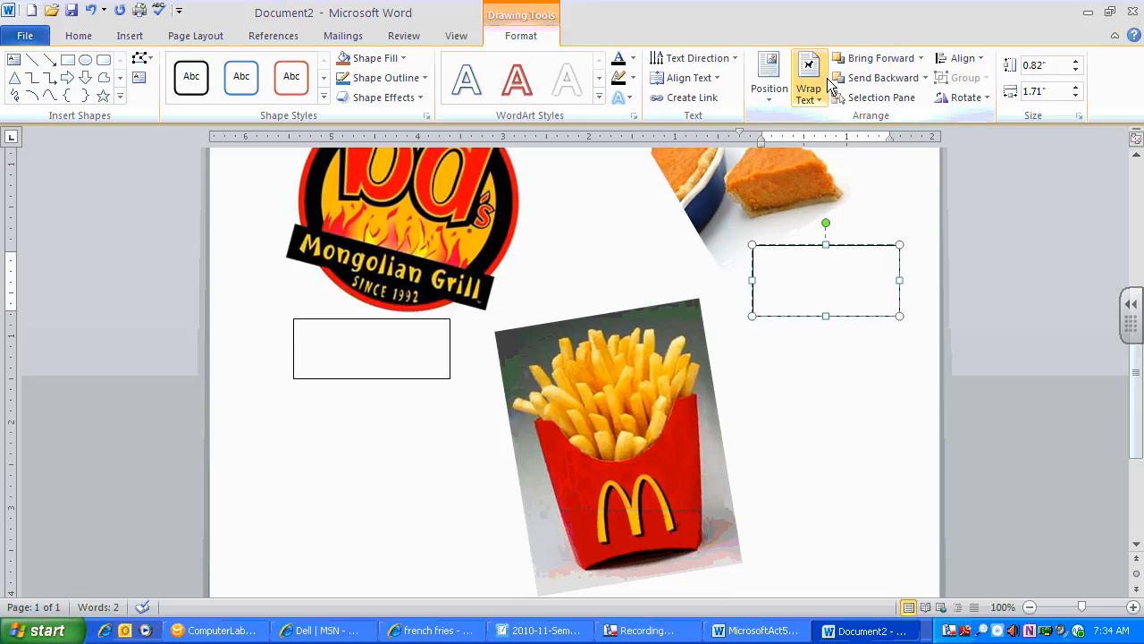
click(134, 39)
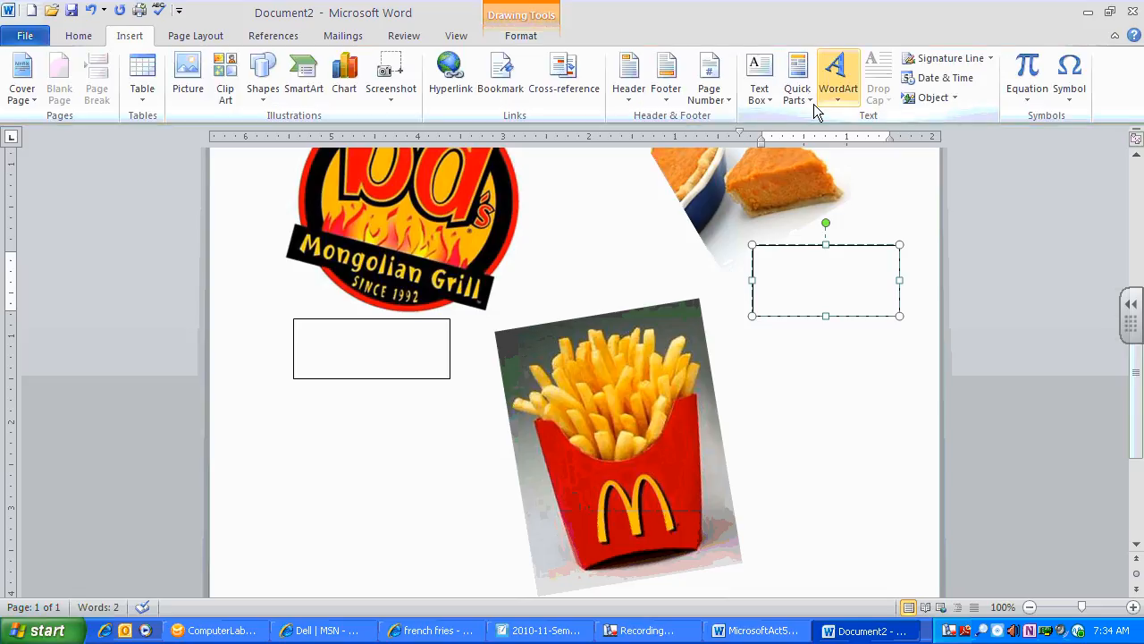
click(765, 100)
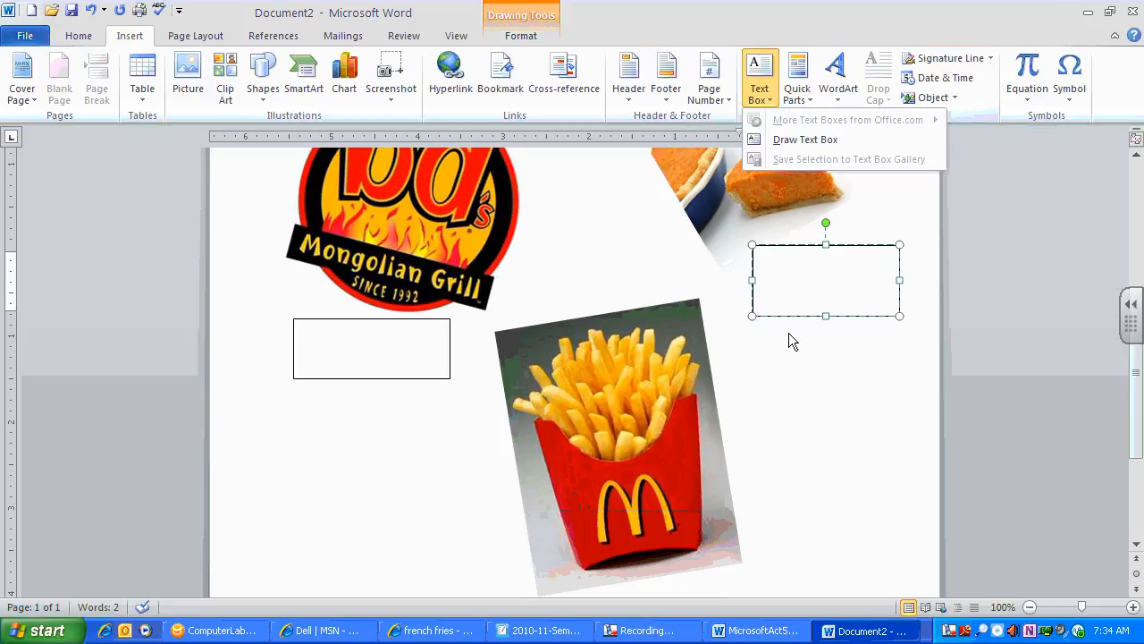
click(799, 139)
scroll(779, 376, down, 3)
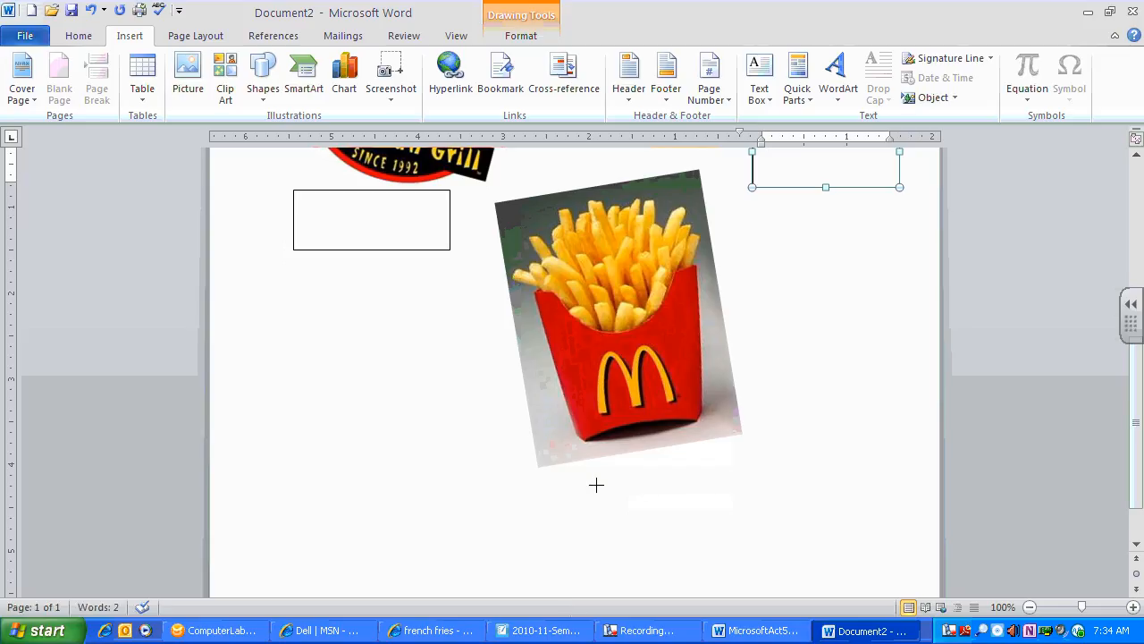
mouse_move(583, 484)
mouse_down()
mouse_move(733, 486)
mouse_move(736, 545)
mouse_up()
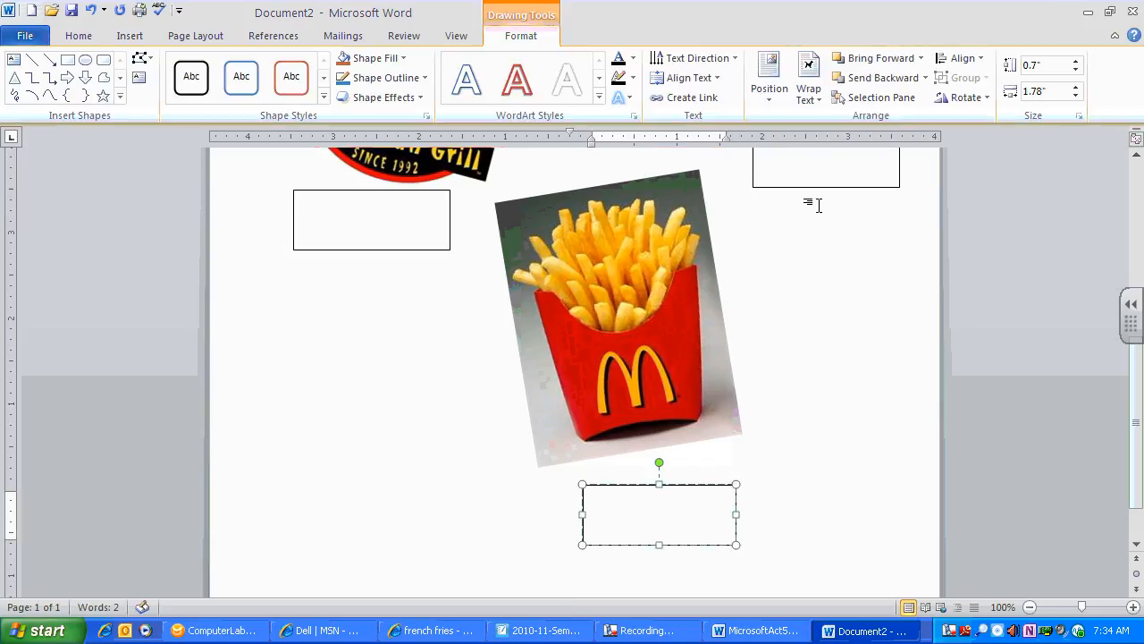
Step: Fill the text box under the Mongolian Grill logo with standard green
scroll(810, 205, up, 2)
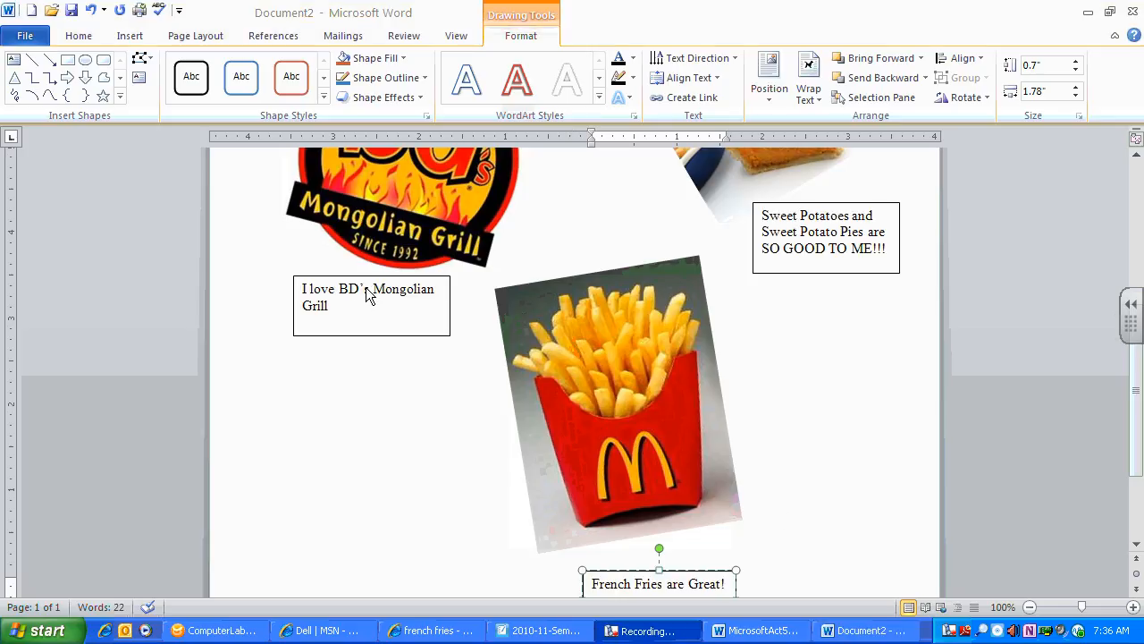
scroll(812, 394, up, 3)
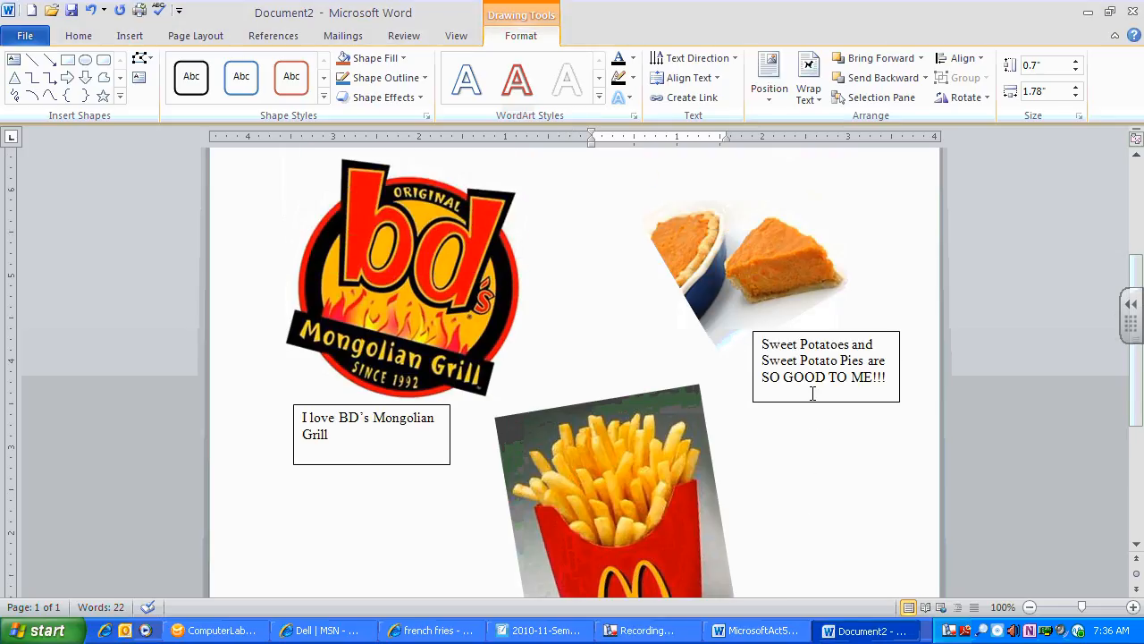
scroll(812, 393, down, 3)
scroll(755, 564, down, 1)
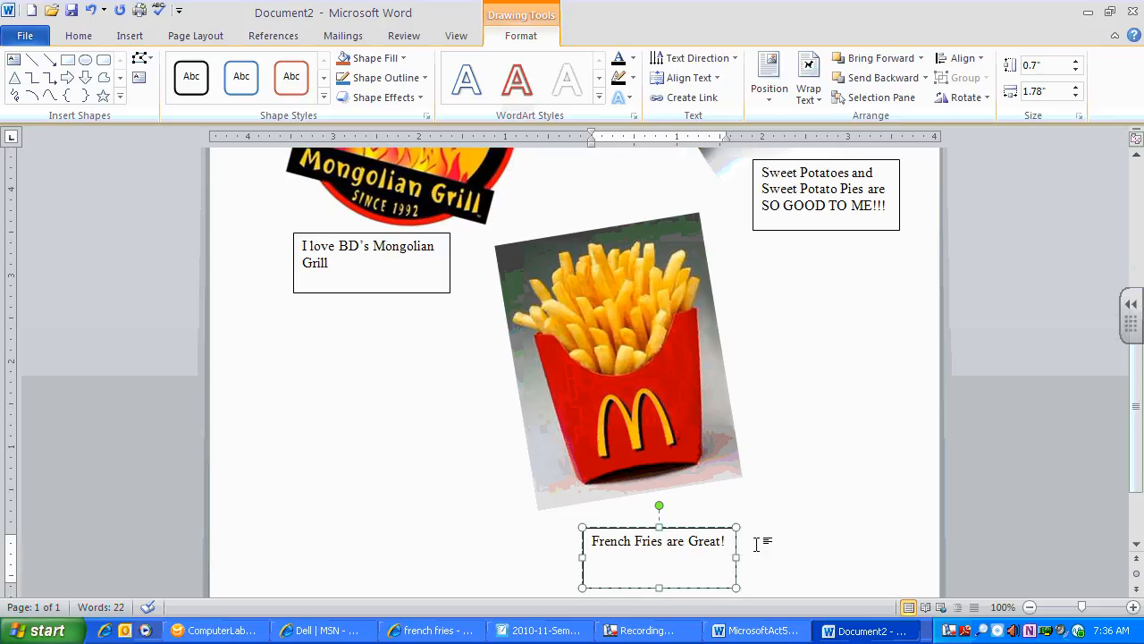
scroll(840, 261, up, 2)
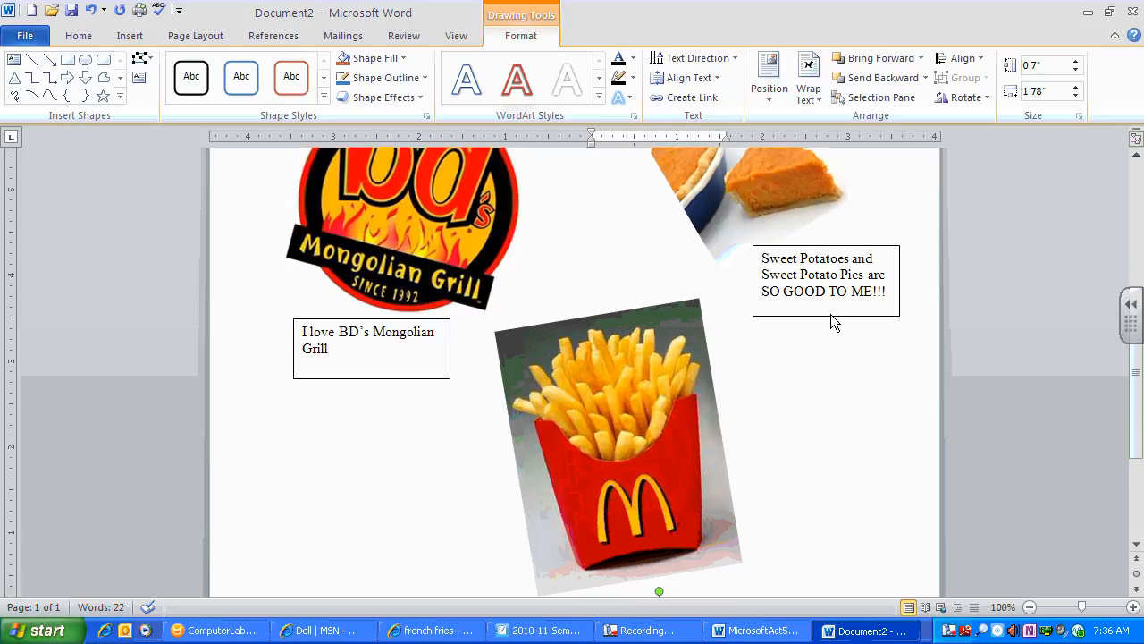
drag(332, 350, 280, 334)
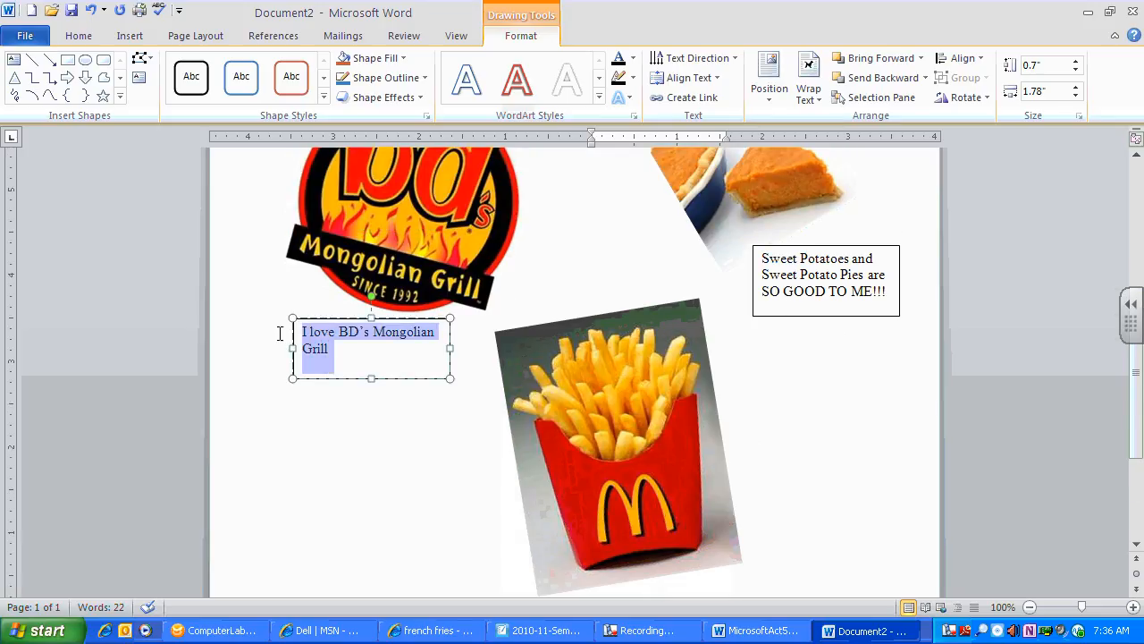
click(409, 356)
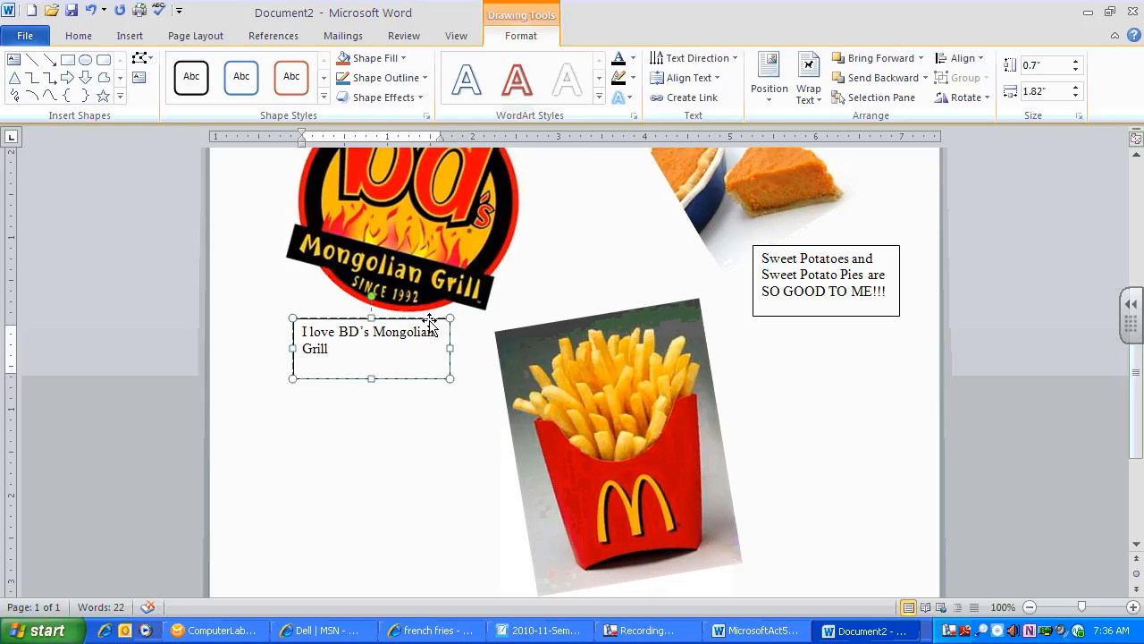
click(430, 322)
click(403, 57)
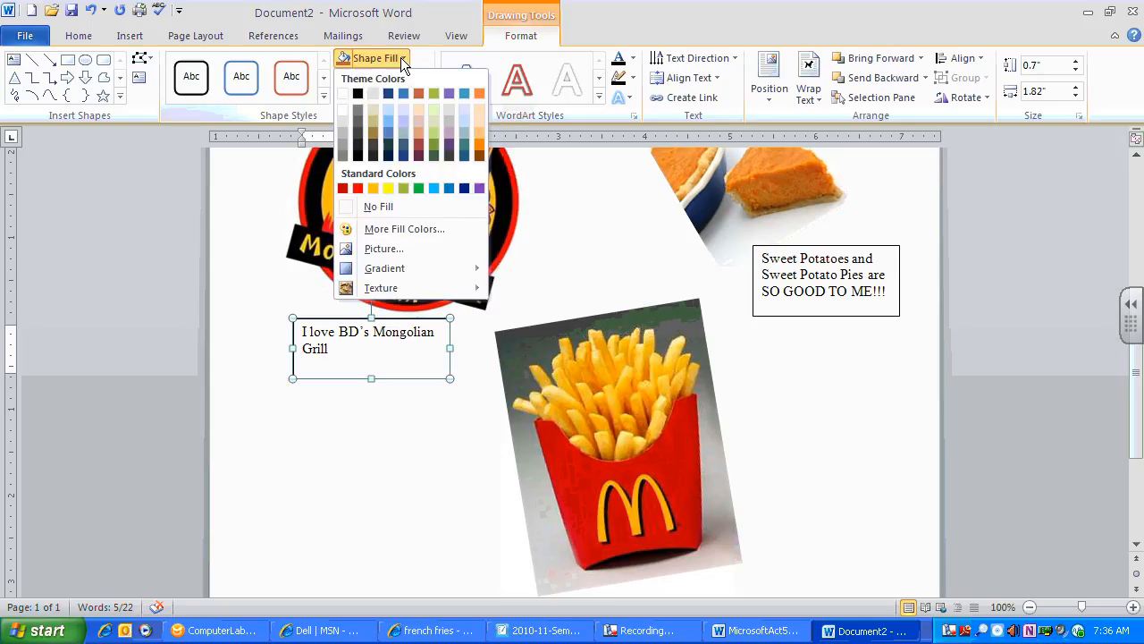
click(420, 190)
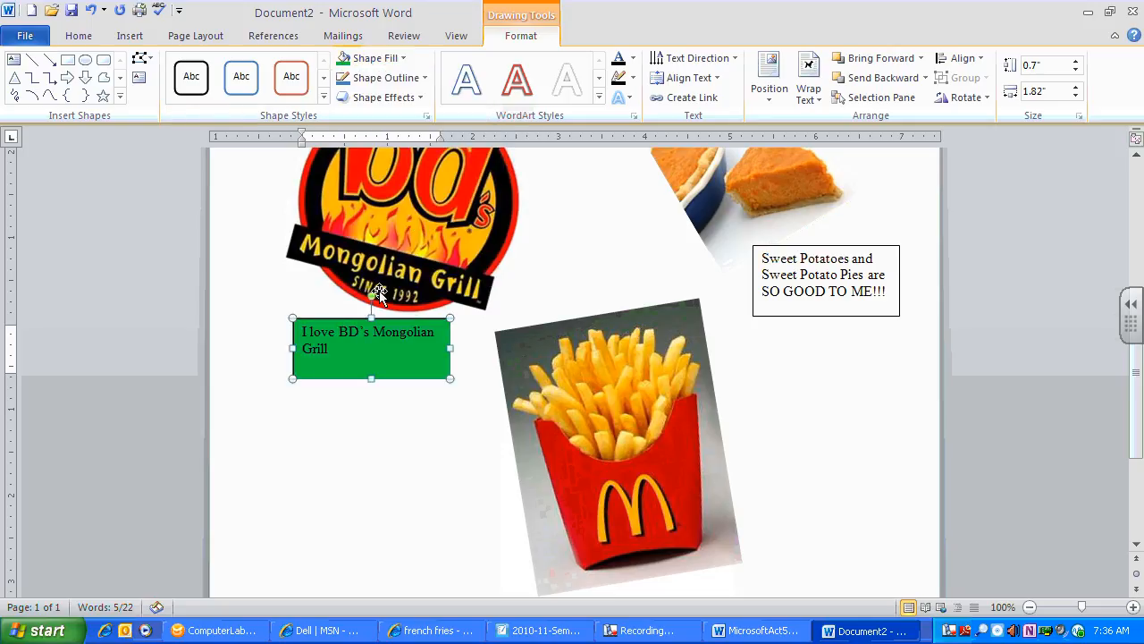
Step: Make the "I love BD's Mongolian Grill" text bold, 18 pt and centered
click(332, 349)
drag(328, 357, 302, 334)
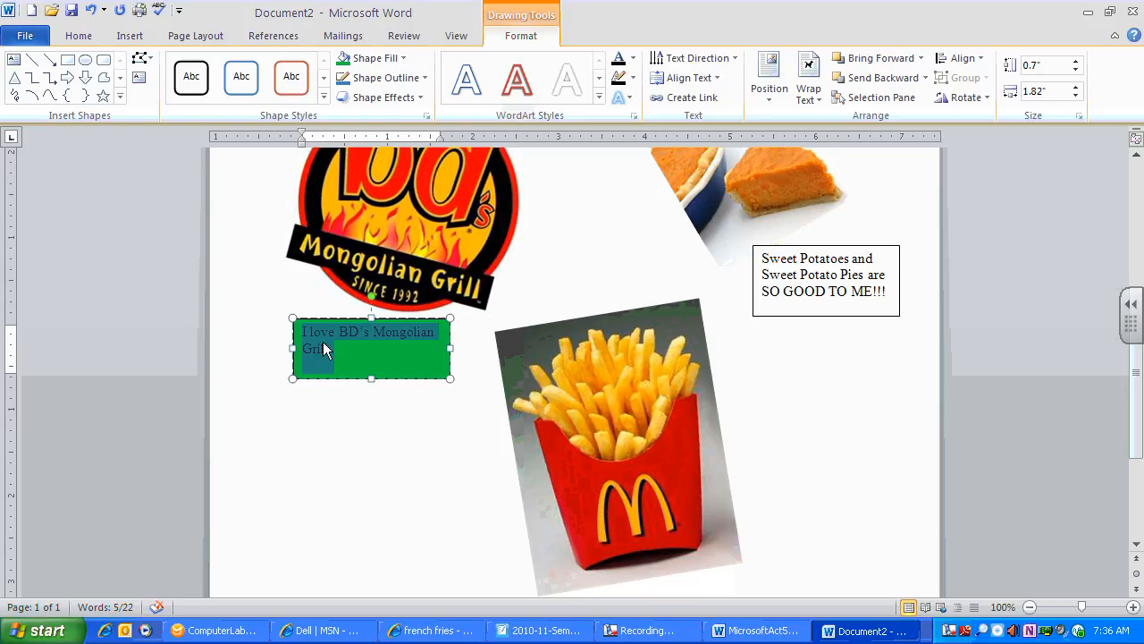
click(371, 354)
drag(328, 349, 303, 332)
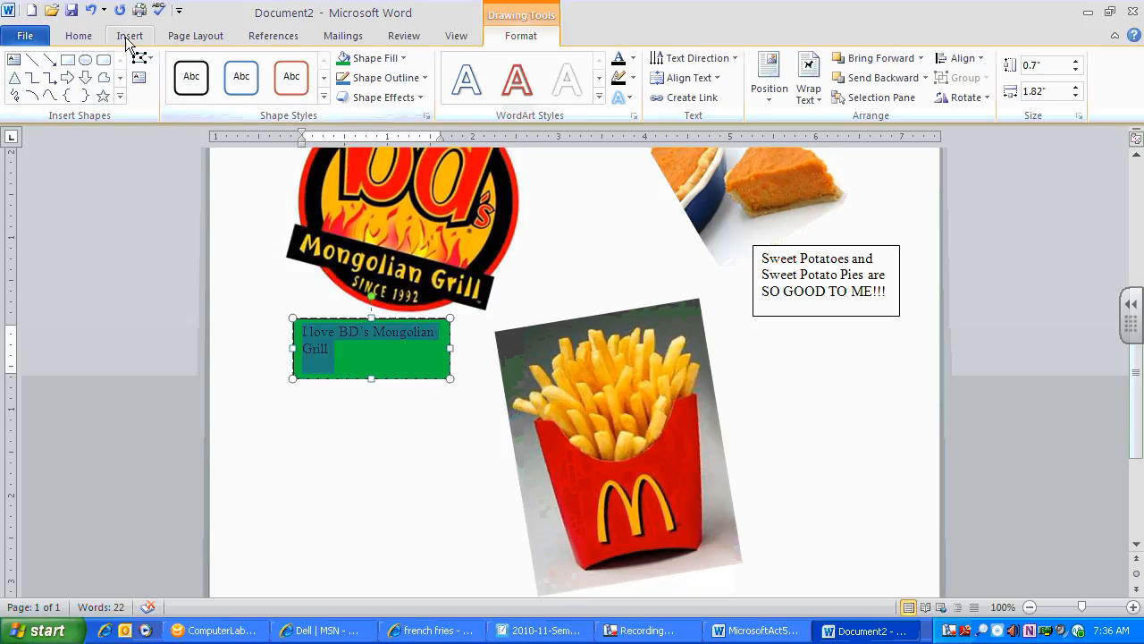
click(77, 37)
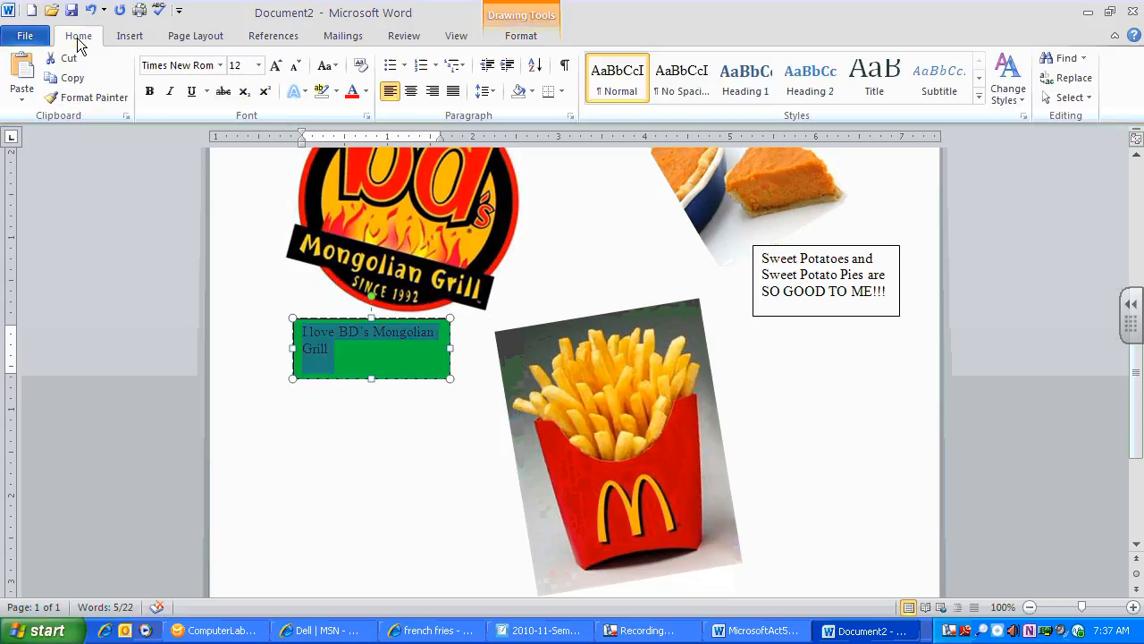
click(149, 93)
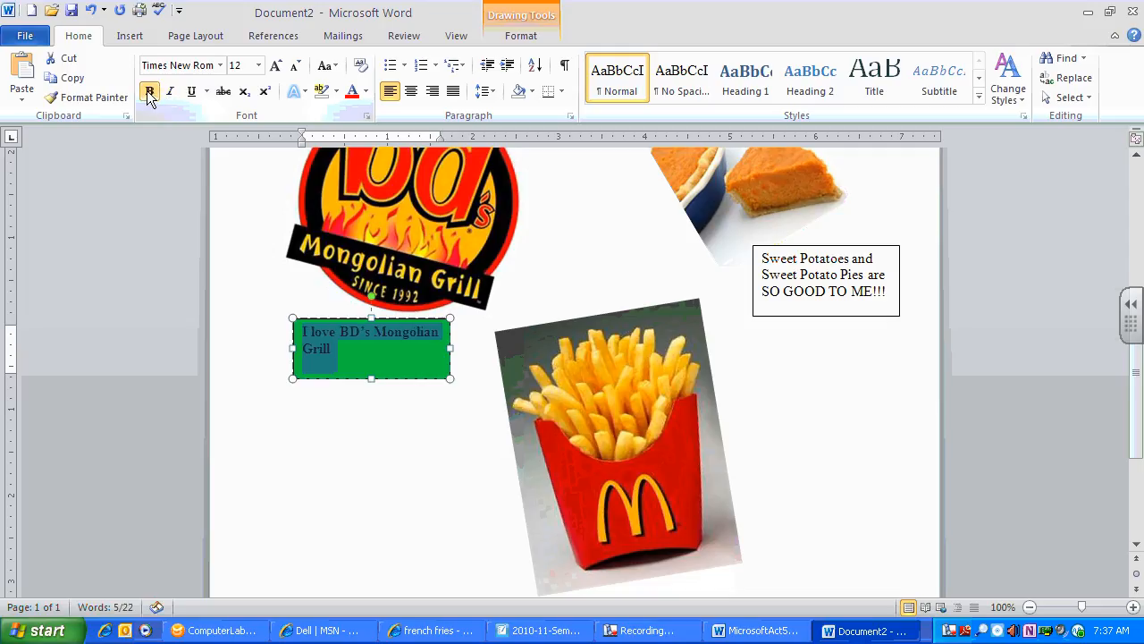
click(258, 66)
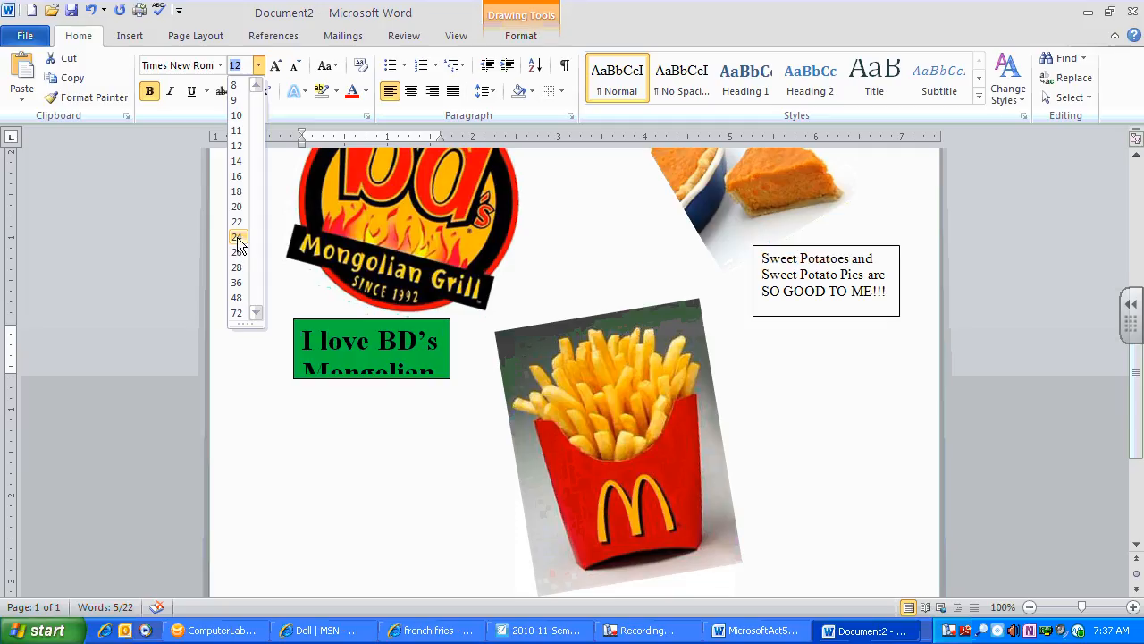
click(238, 191)
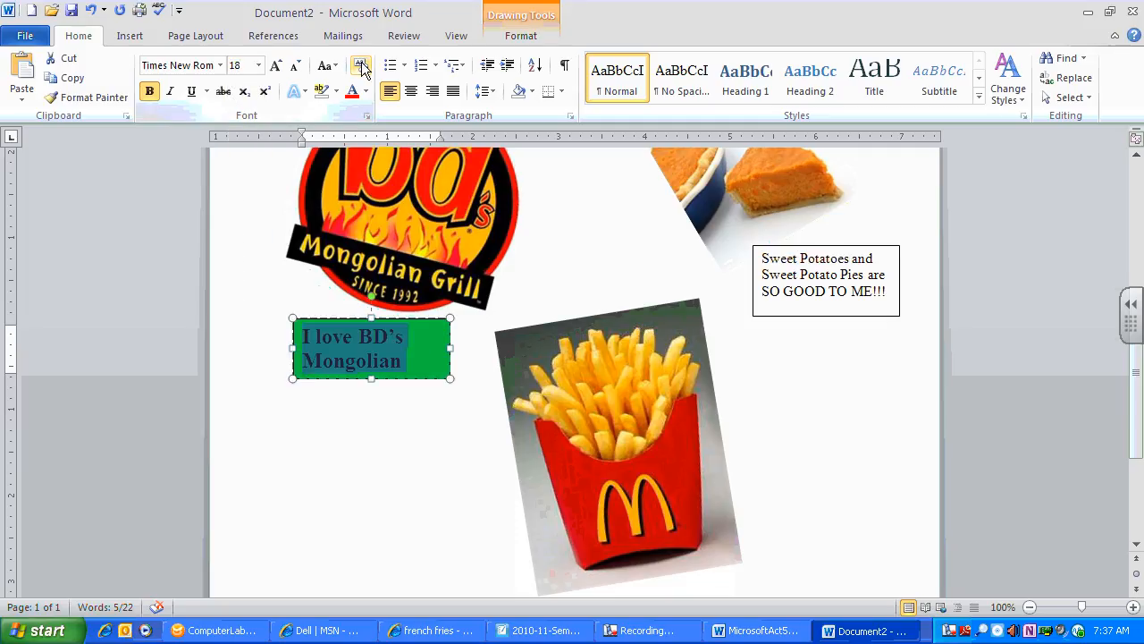
click(409, 92)
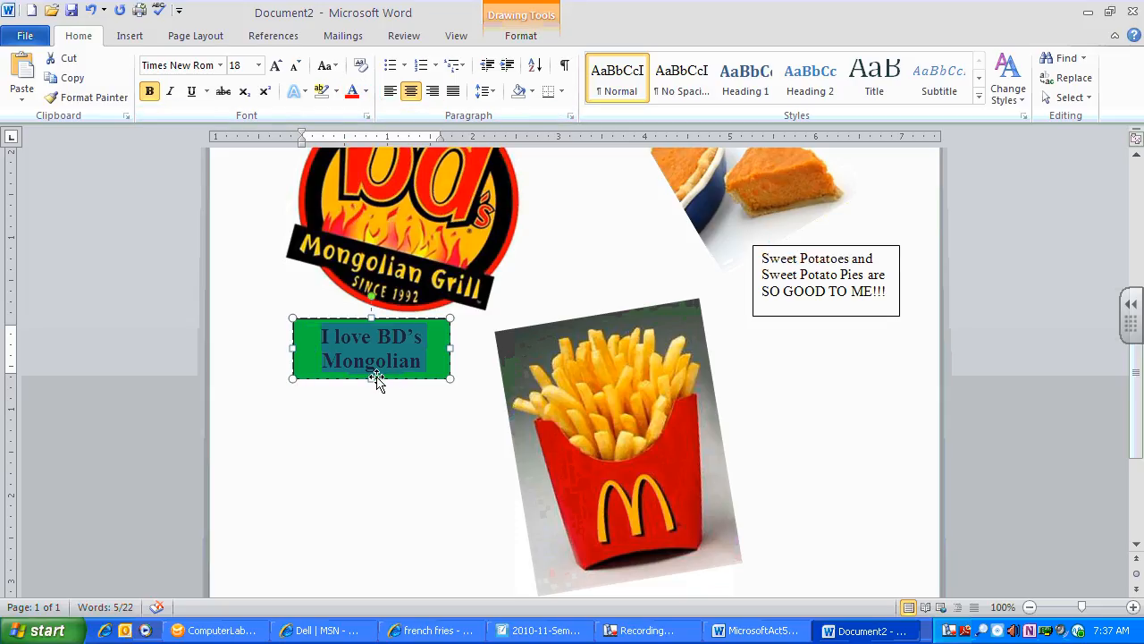
Step: Enlarge the green text box until "Mongolian Grill" fits on its second line, and tilt the box slightly clockwise to match the logo
click(423, 374)
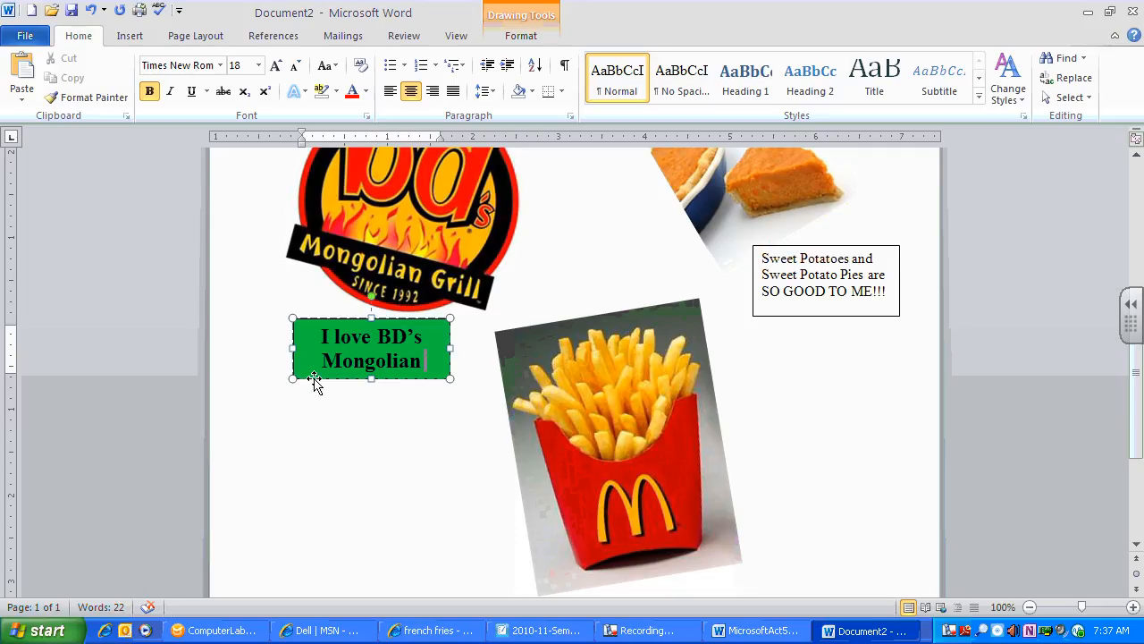
drag(293, 379, 251, 394)
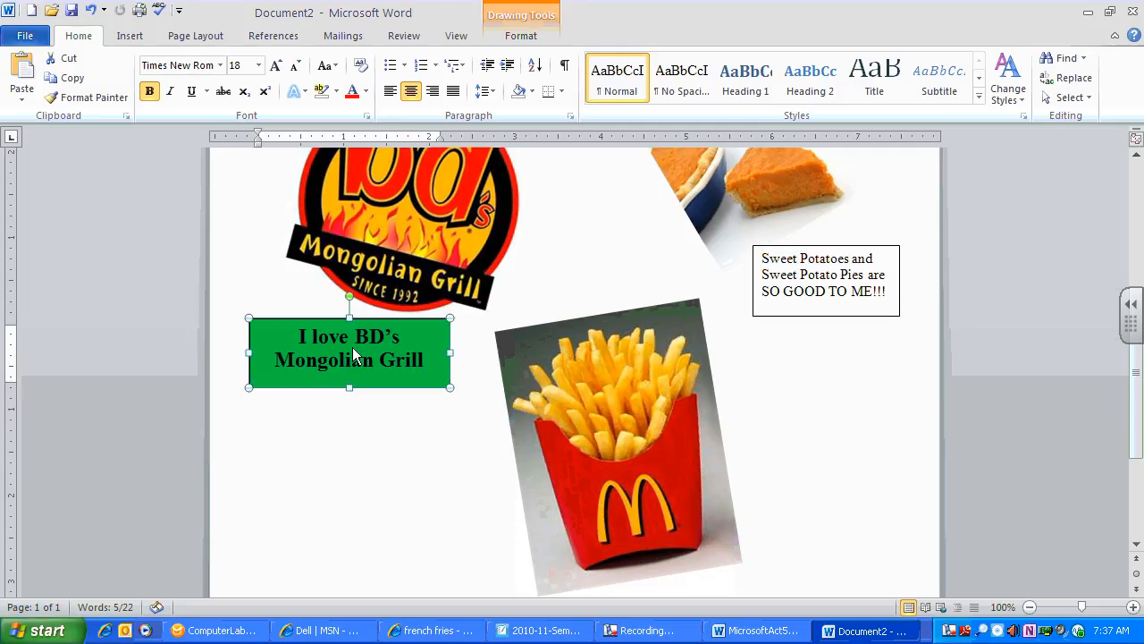
drag(350, 295, 370, 298)
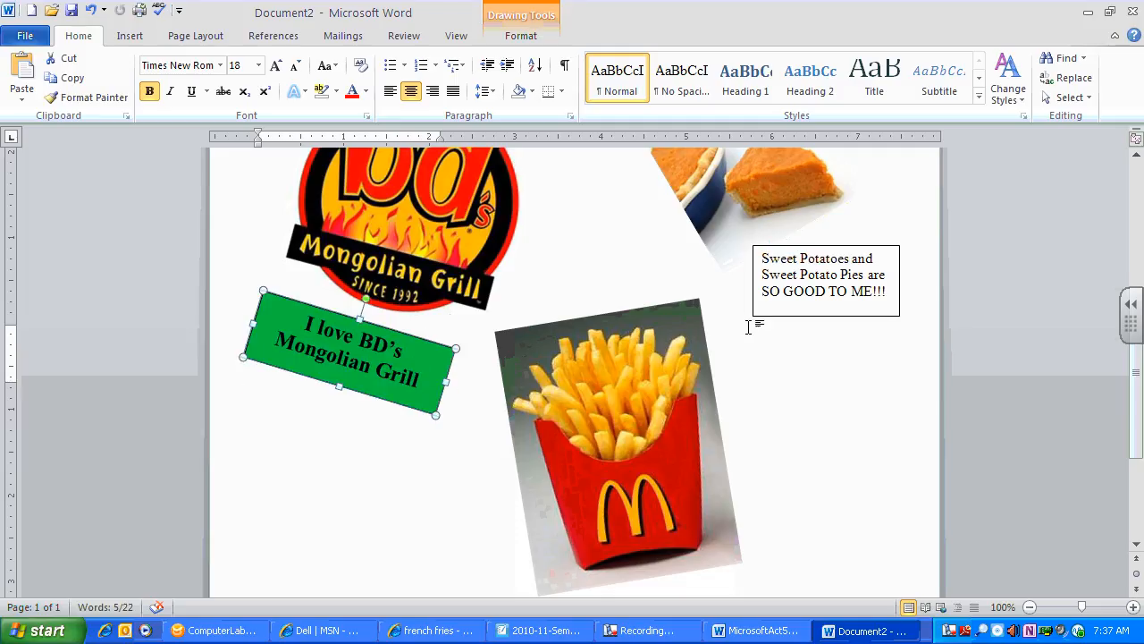
Step: Fill the text box under the sweet potato pie picture with light gray
click(875, 285)
click(861, 247)
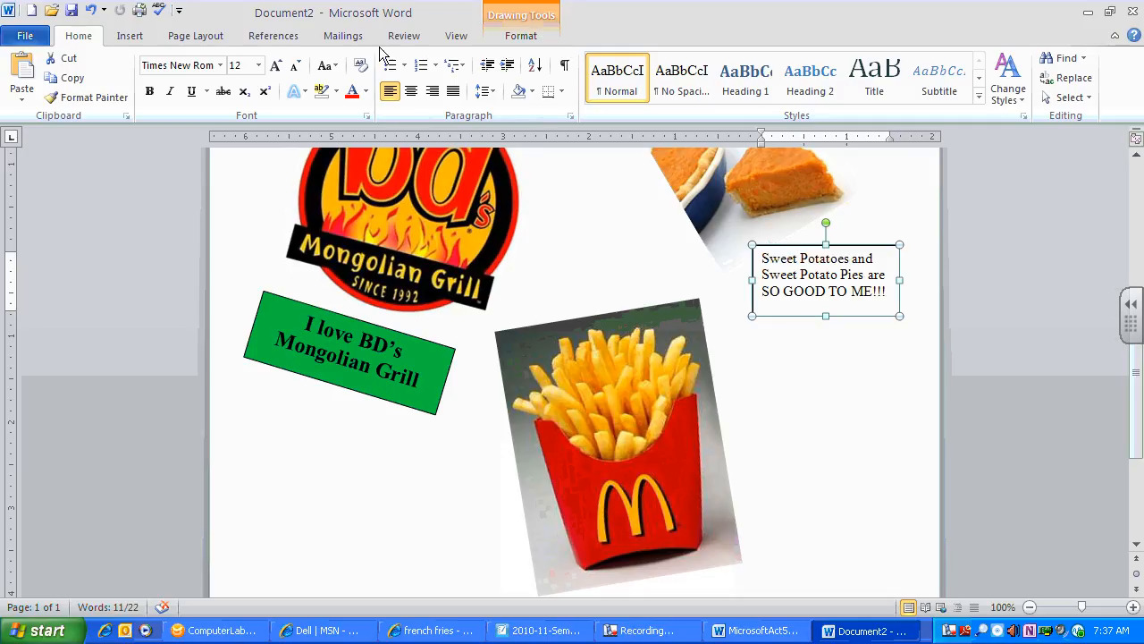
click(518, 38)
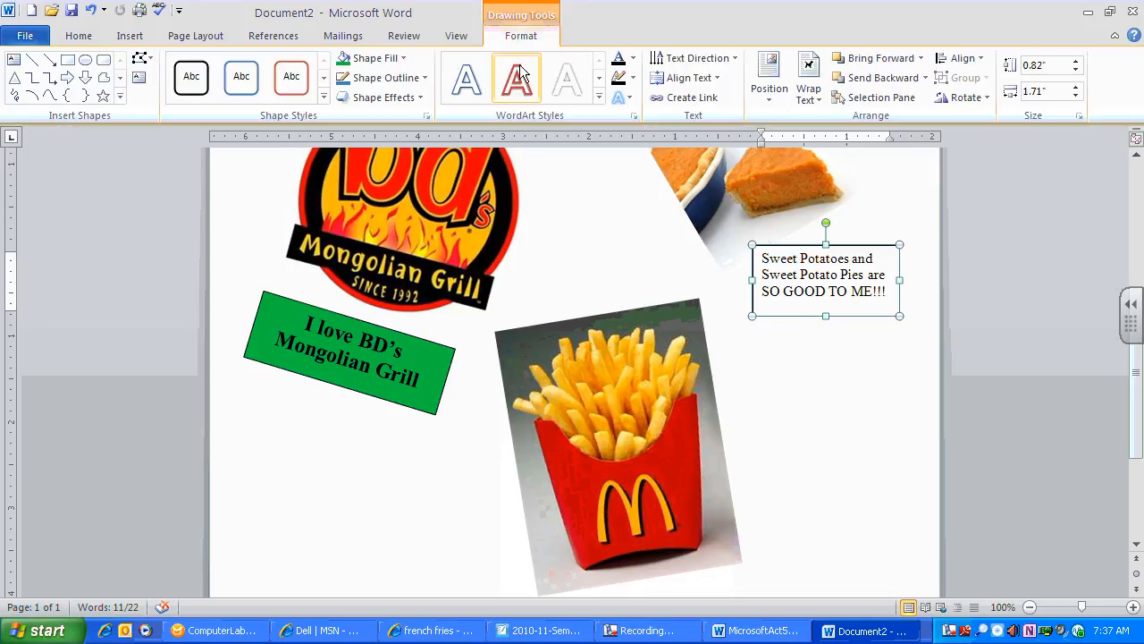
click(377, 61)
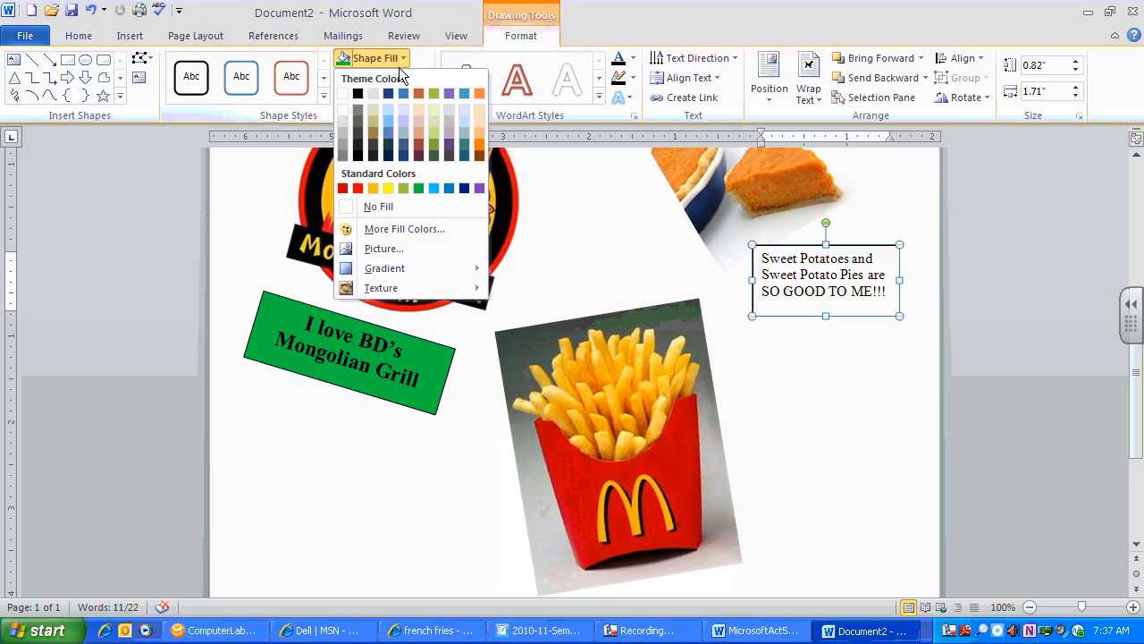
click(448, 119)
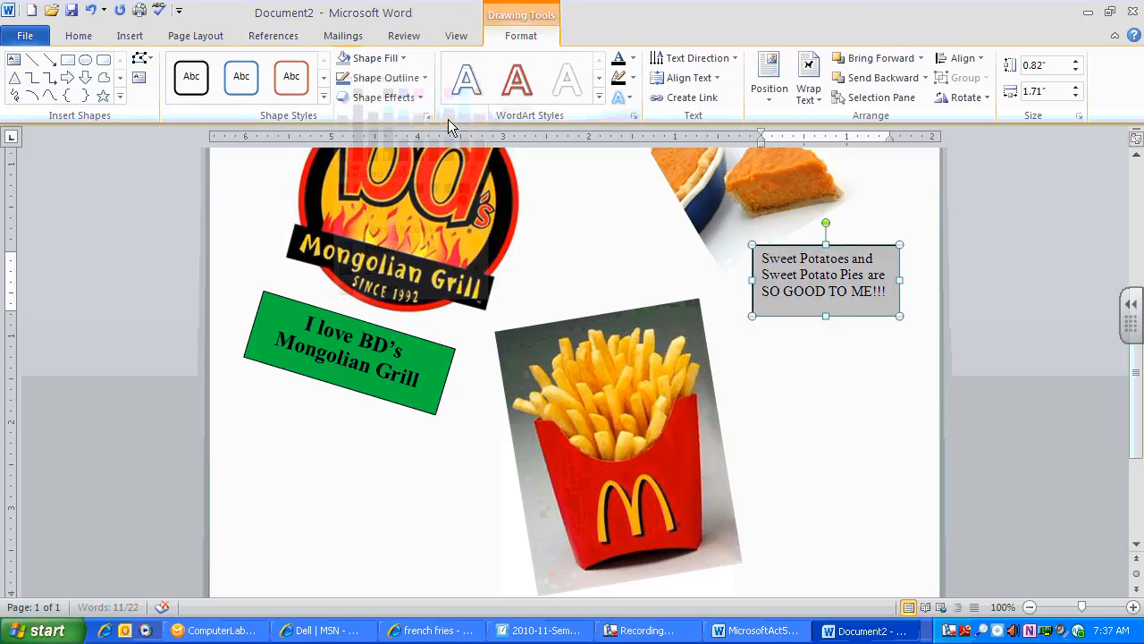
Step: Make the sweet potato description text 16 pt, bold and centered
click(888, 297)
drag(888, 291, 760, 257)
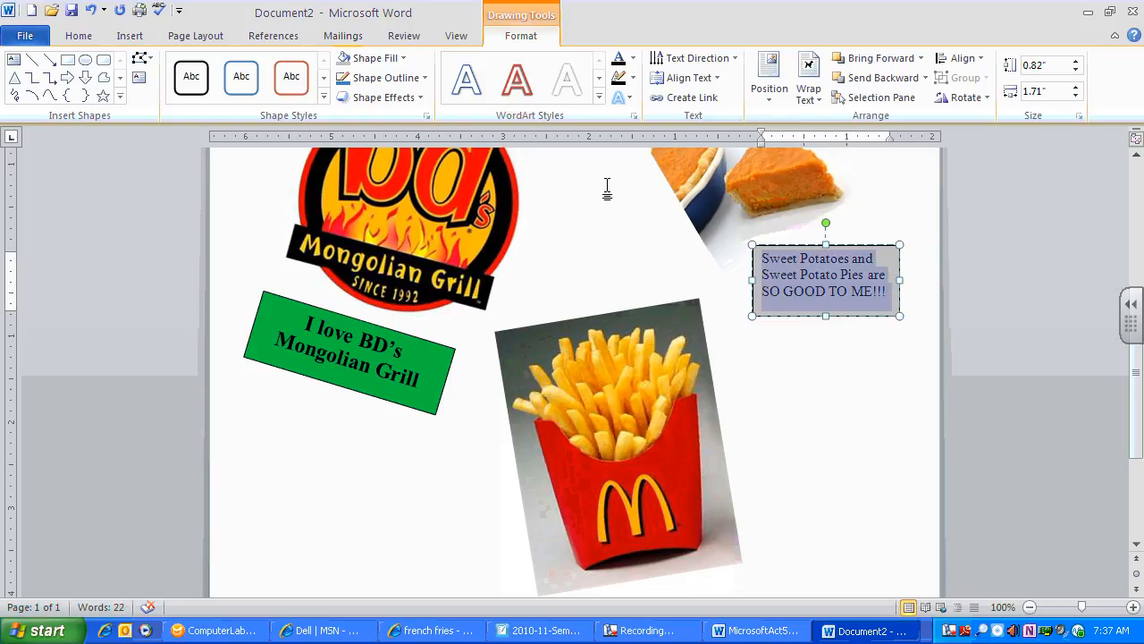
click(78, 36)
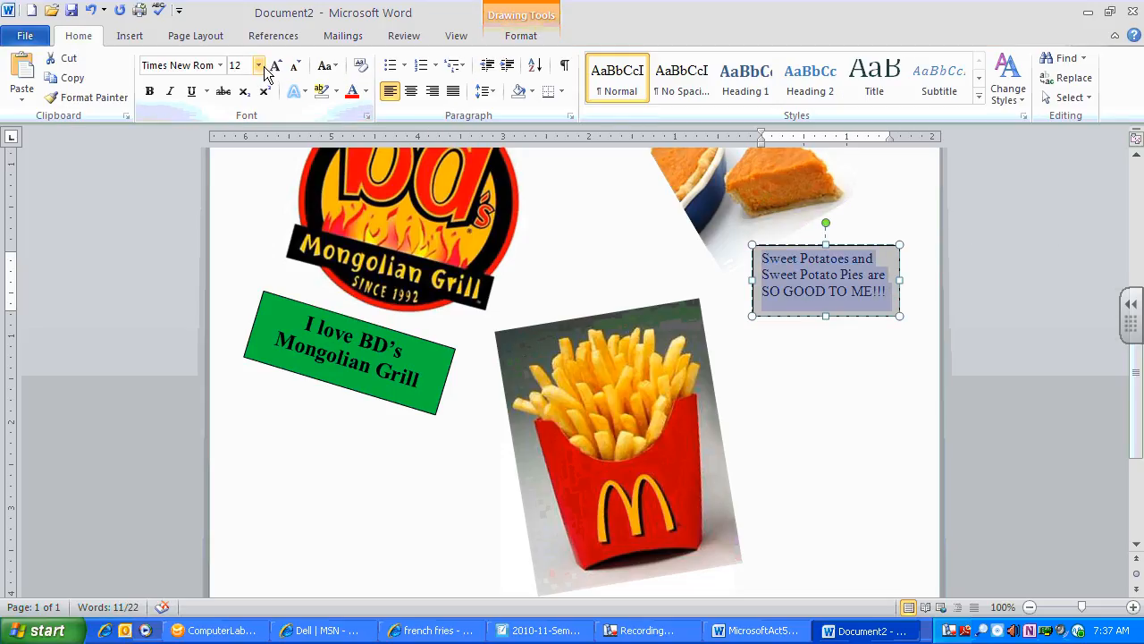
click(258, 65)
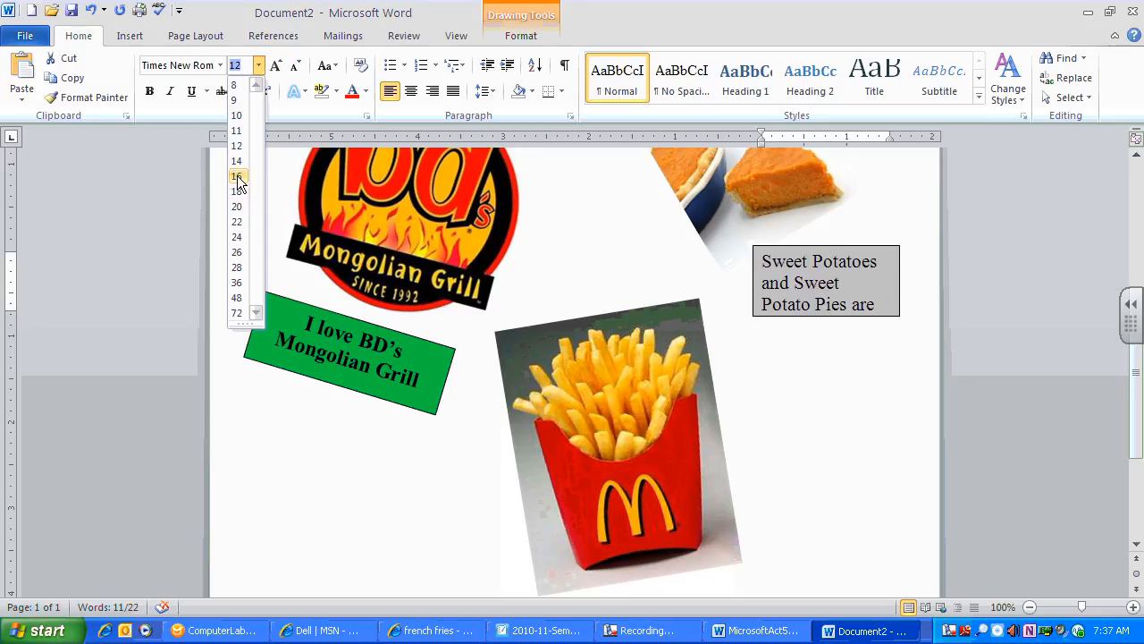
click(238, 177)
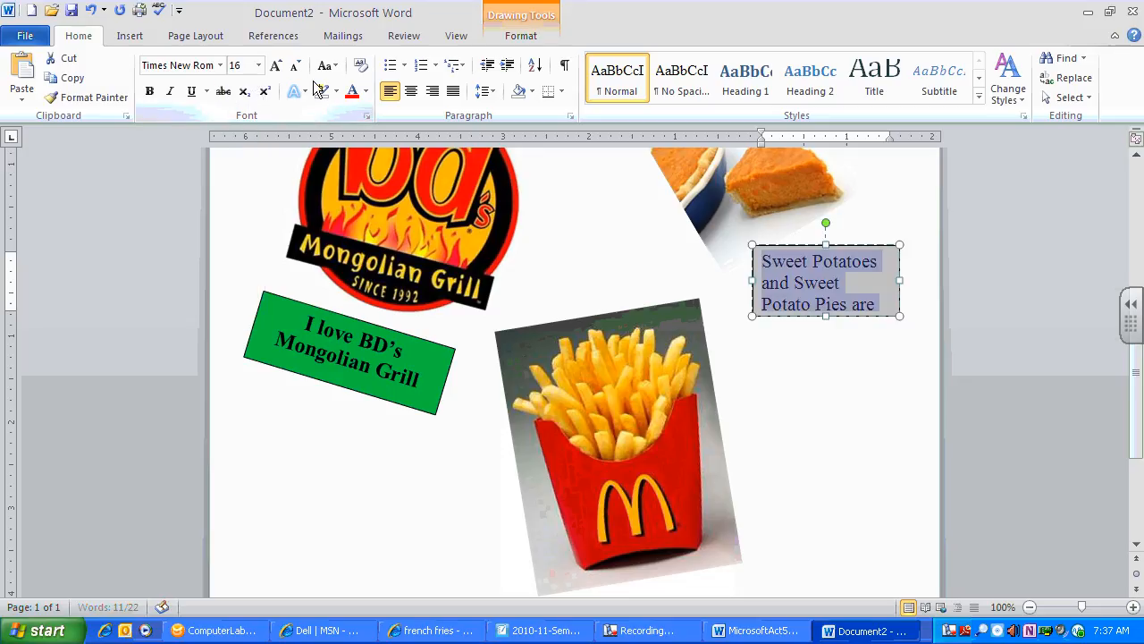
click(152, 93)
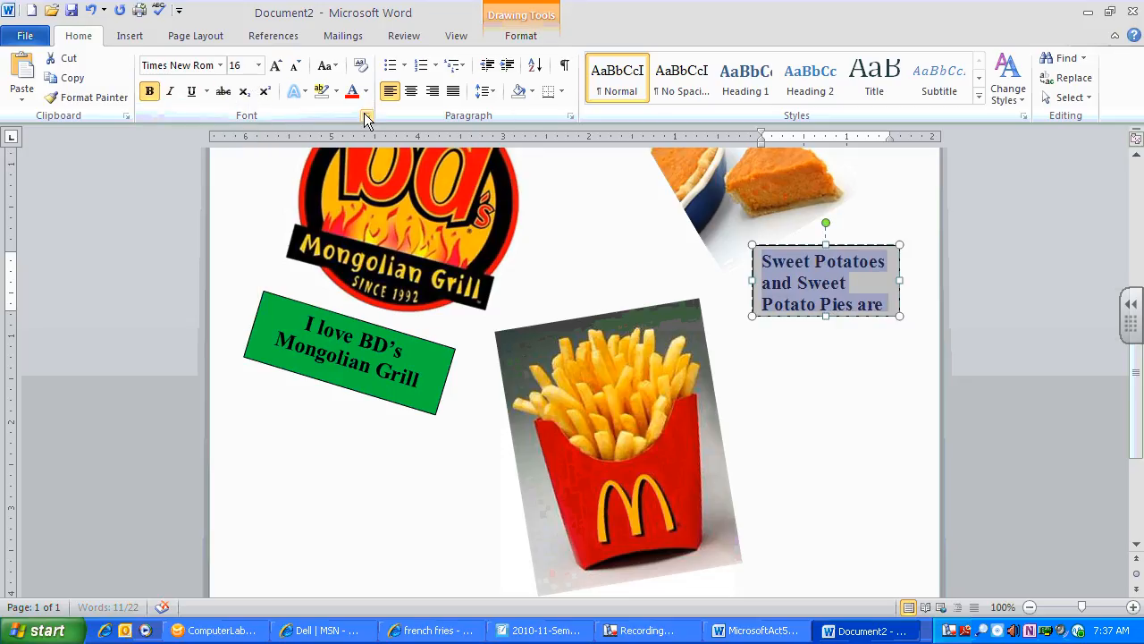
click(410, 90)
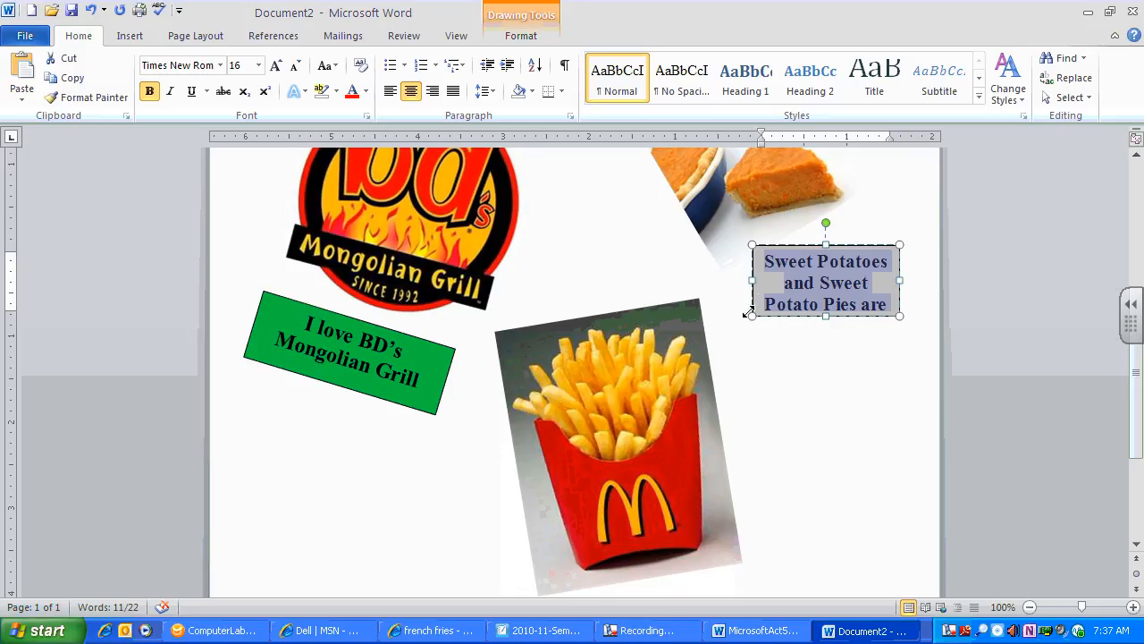
Step: Enlarge the gray text box until its full sentence fits, and move the french fries picture down and left, clear of the box
drag(752, 316, 706, 323)
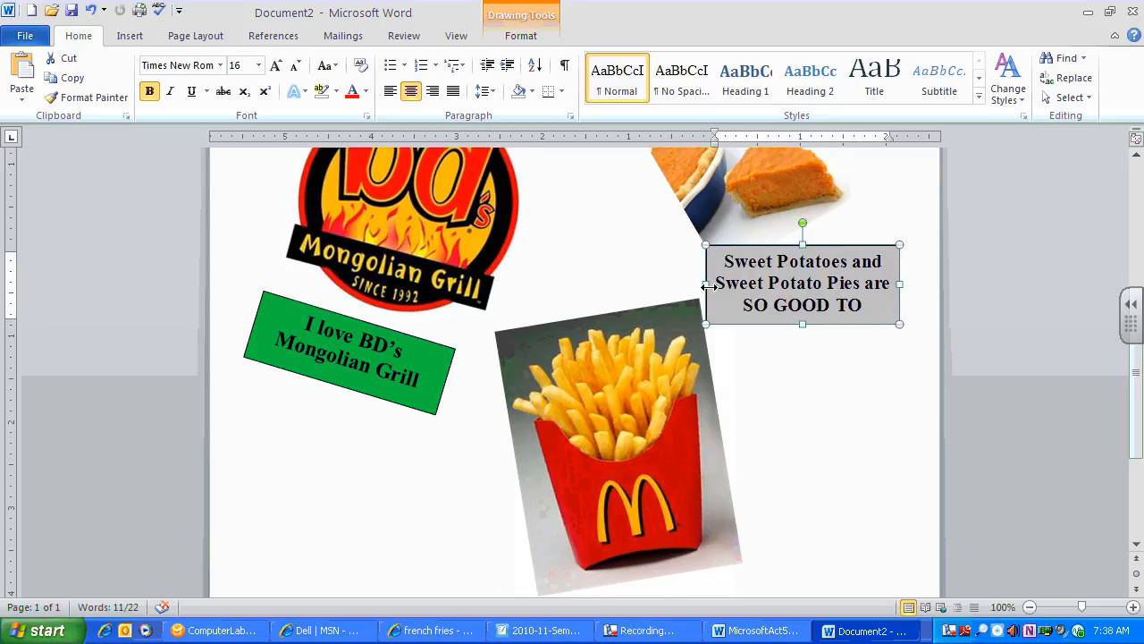
drag(705, 285, 678, 285)
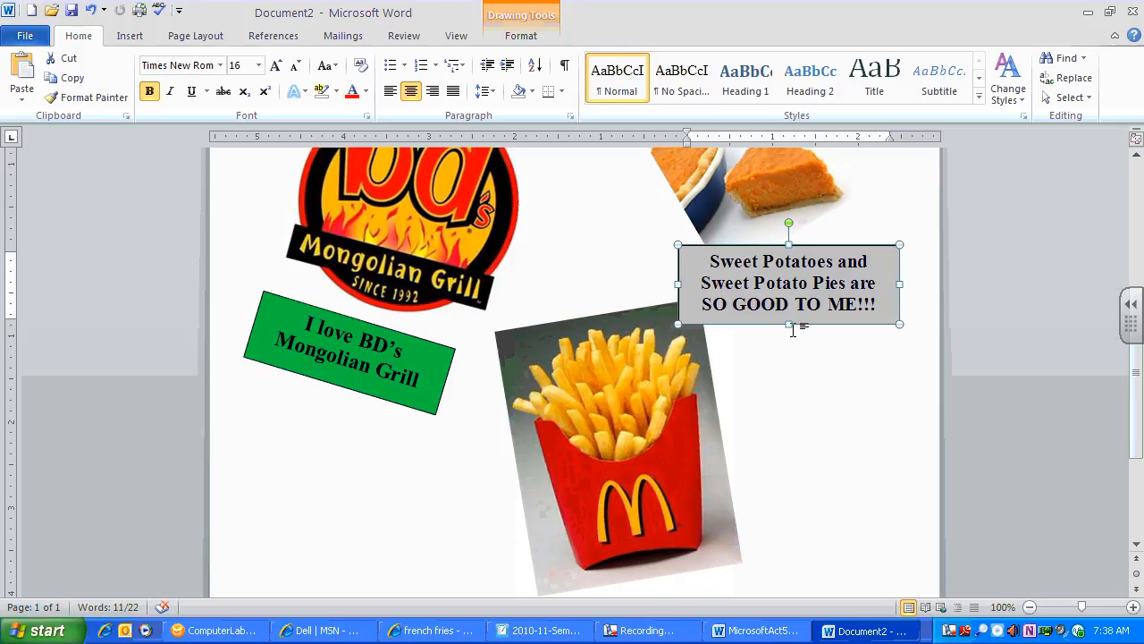
click(766, 384)
click(636, 396)
drag(635, 397, 608, 434)
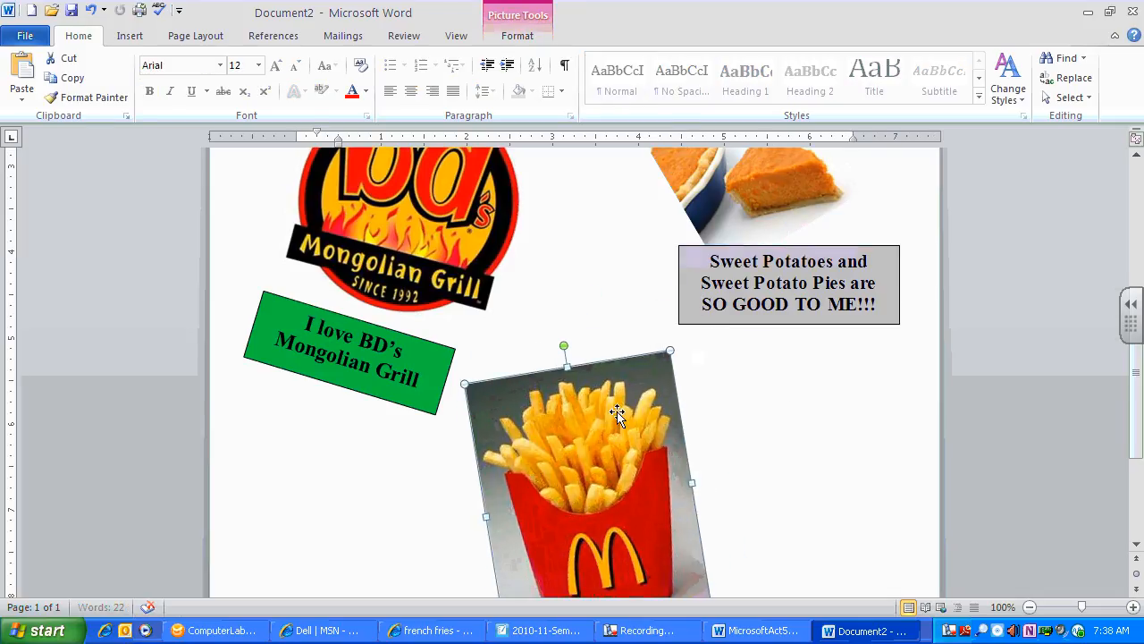
Step: Fill the "French Fries are Great!" text box with dark gray
scroll(616, 413, down, 4)
click(645, 447)
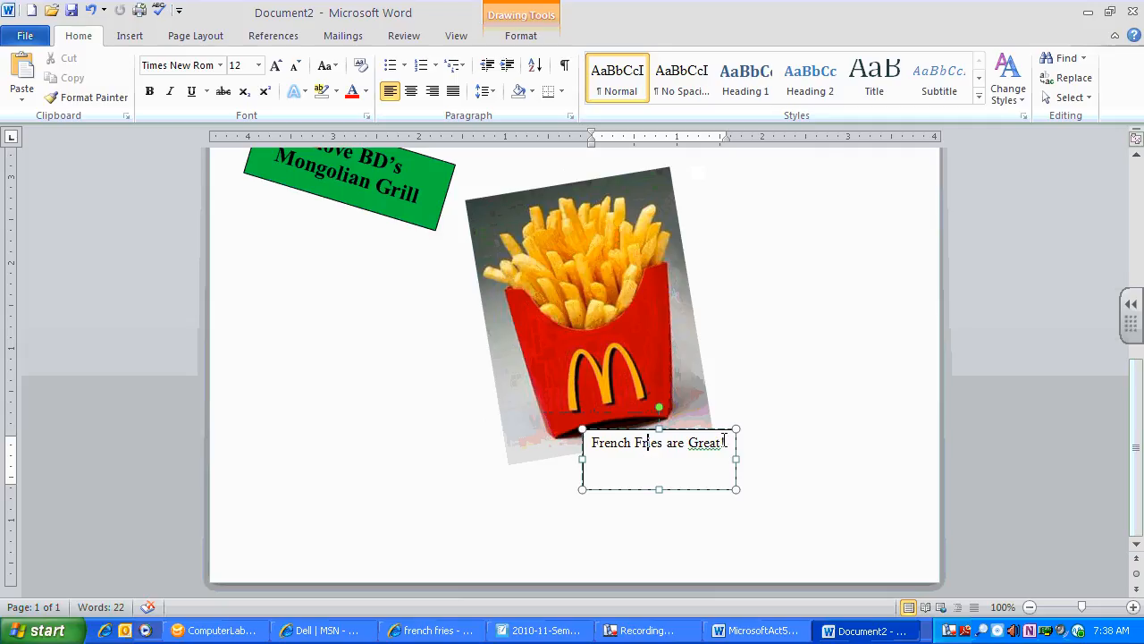
drag(726, 443, 568, 442)
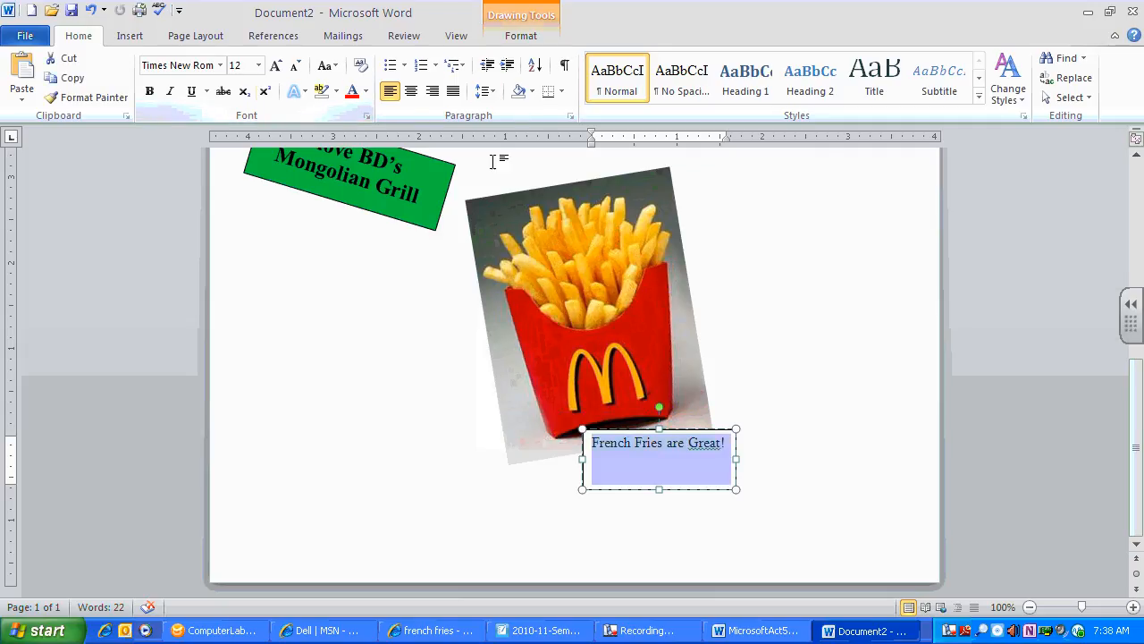
click(716, 430)
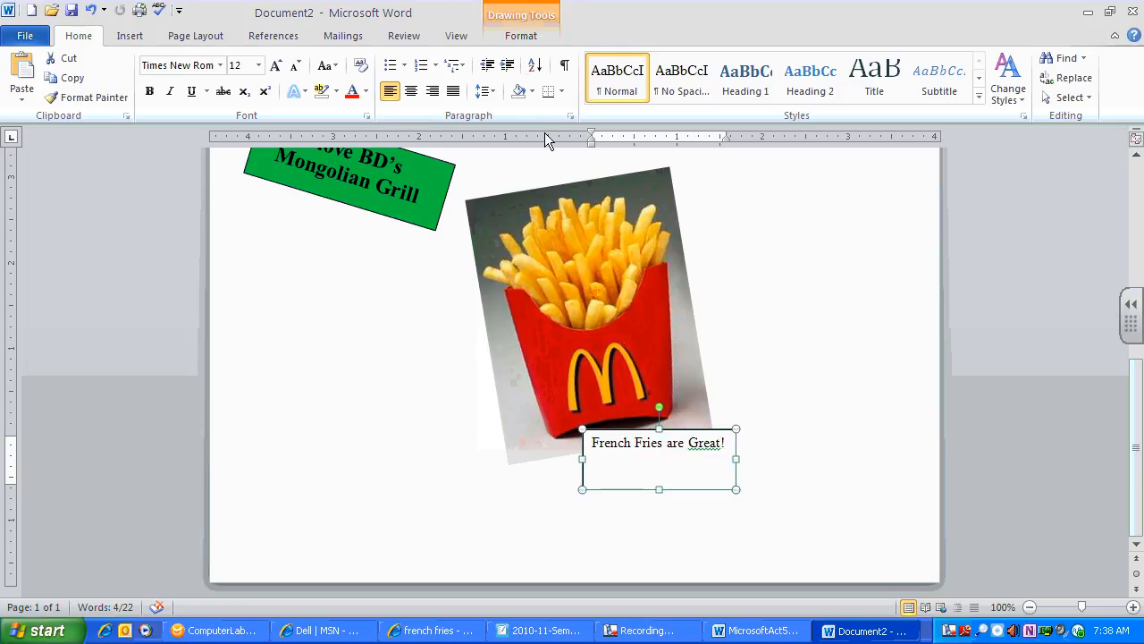
click(523, 34)
click(398, 57)
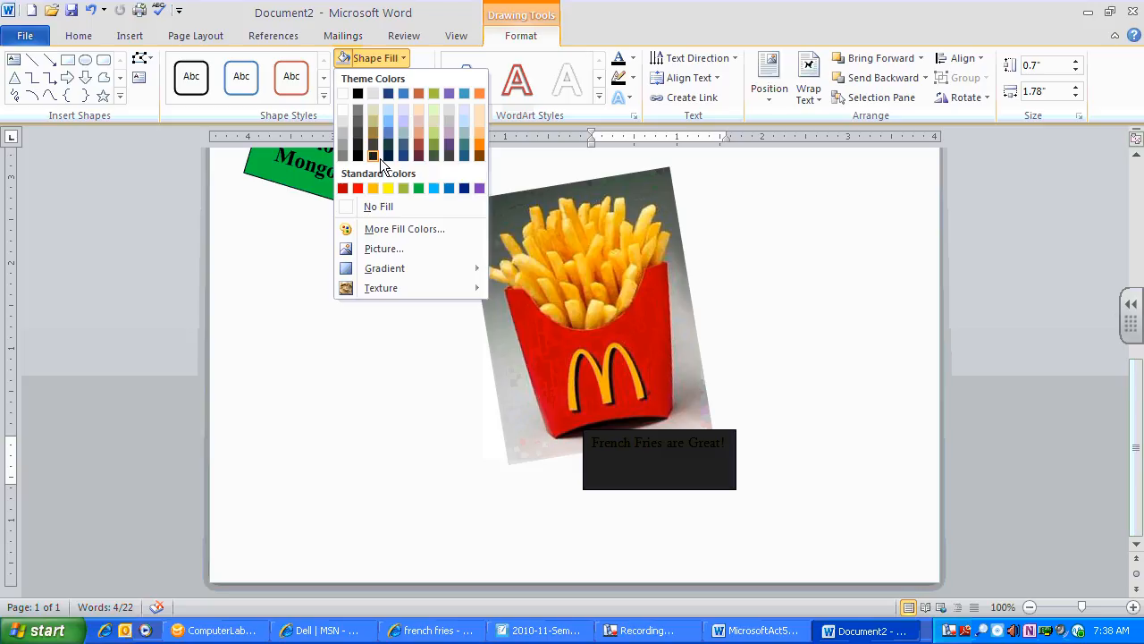
click(452, 158)
Step: Make the french fries description text white, bold, 16 pt and centered
drag(729, 441, 553, 439)
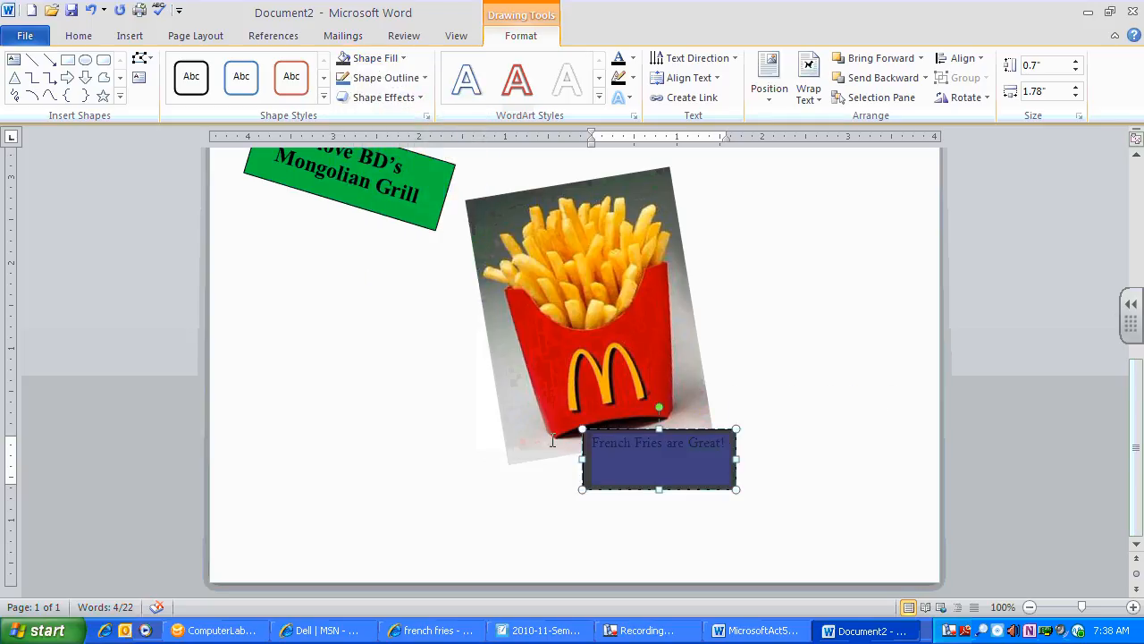
click(89, 37)
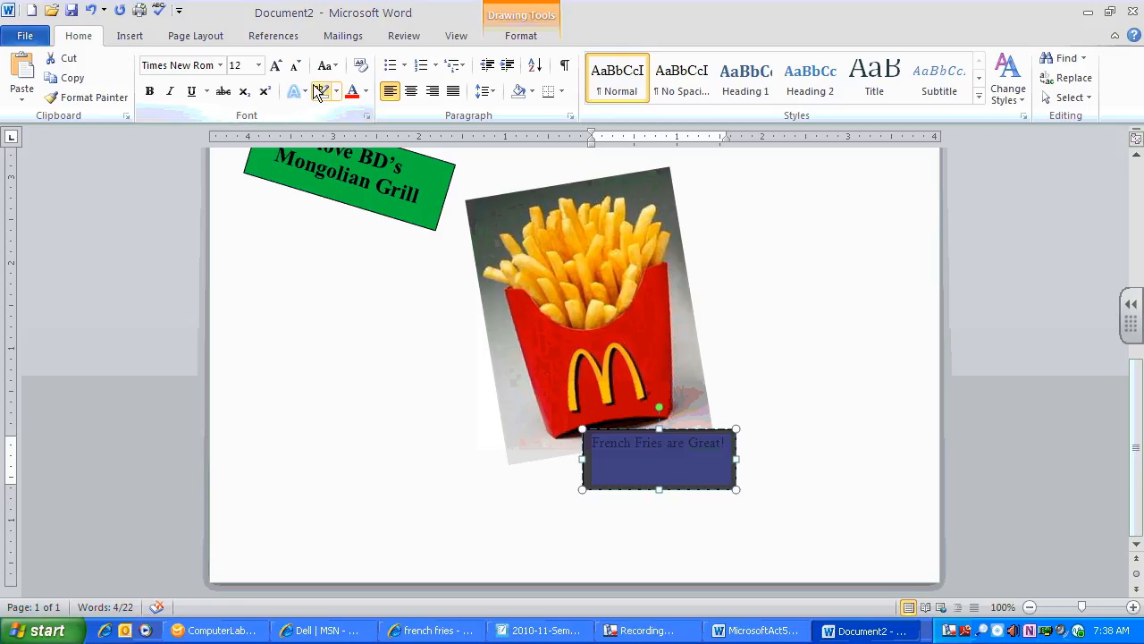
click(367, 92)
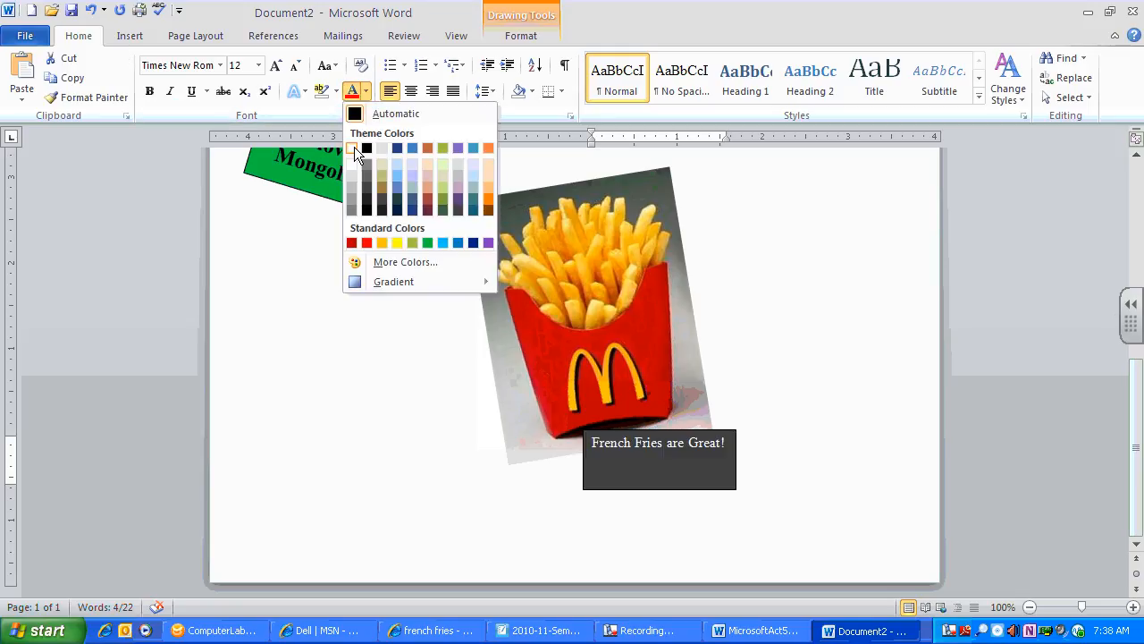
click(354, 147)
click(150, 91)
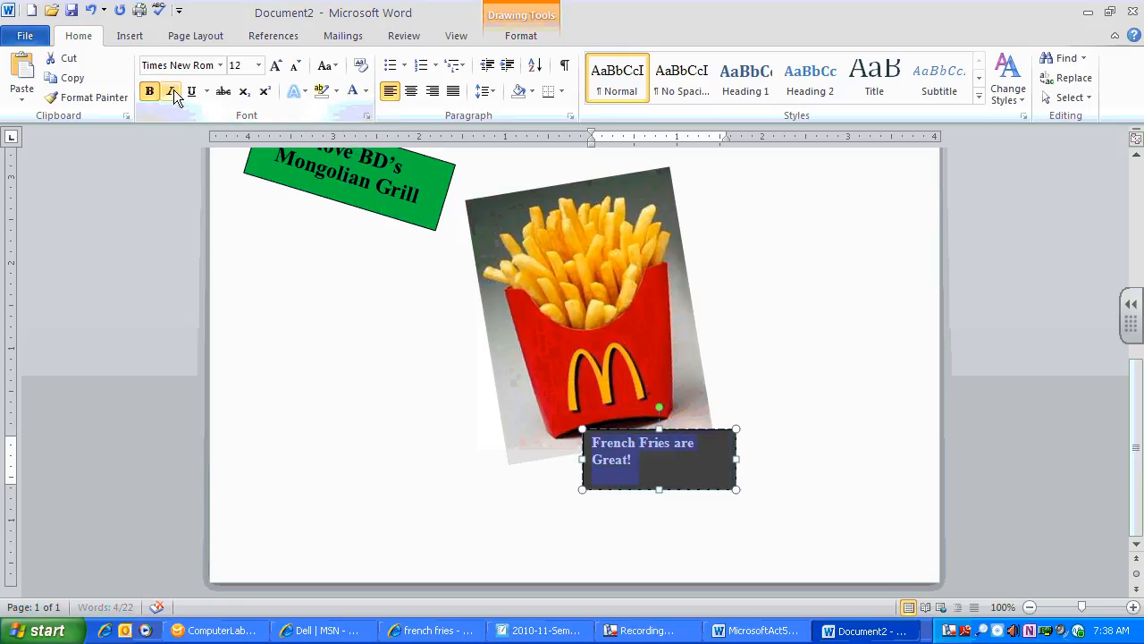
click(259, 65)
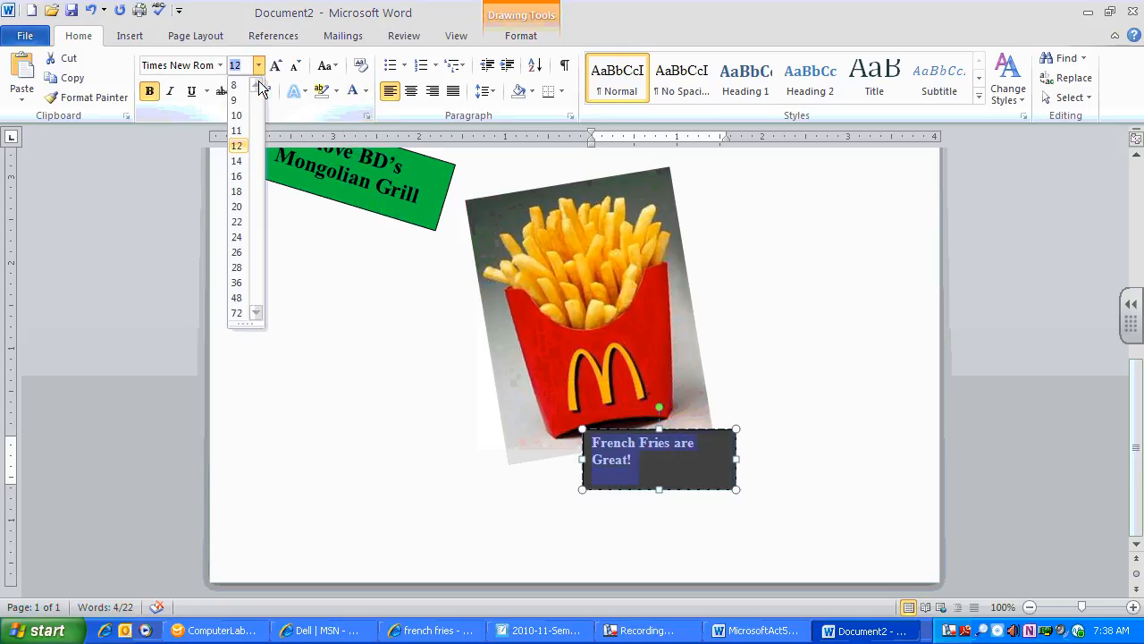
click(237, 191)
click(410, 91)
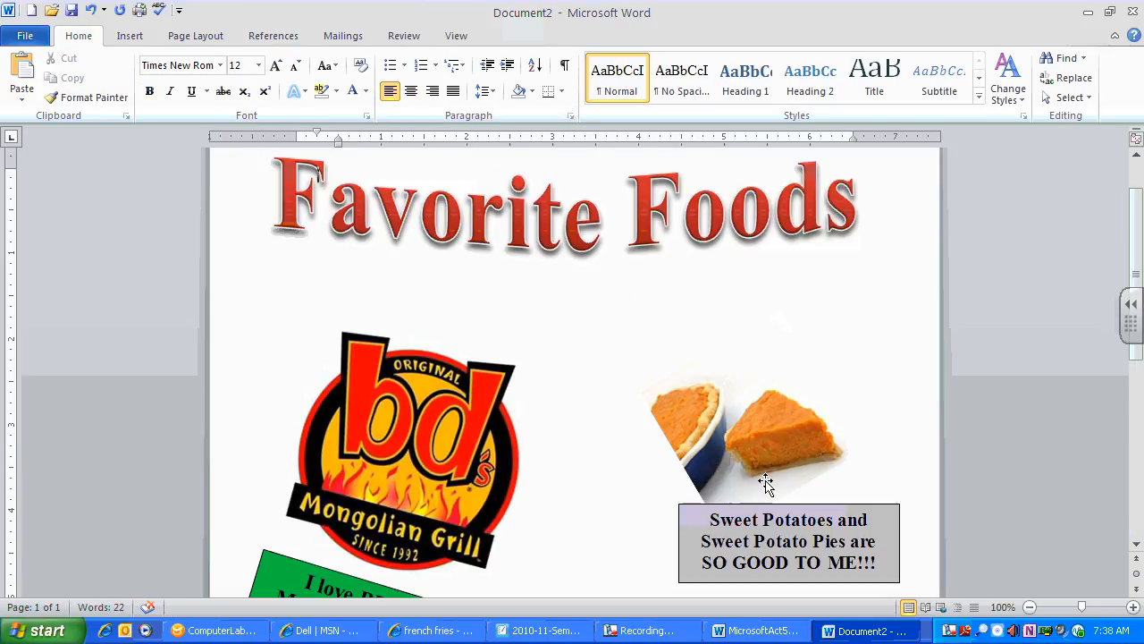
Step: Move the dark gray "French Fries are Great!" text box down and left, clear below the french fries picture
scroll(745, 466, down, 3)
click(1029, 607)
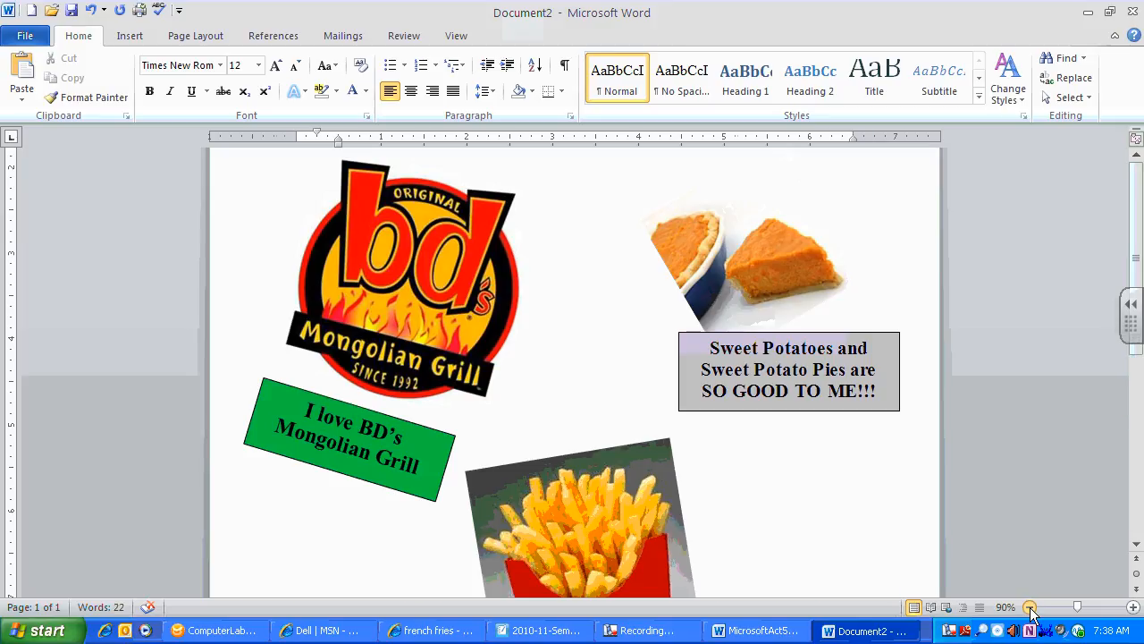
click(1029, 607)
click(1029, 607)
click(1029, 607)
scroll(624, 552, down, 3)
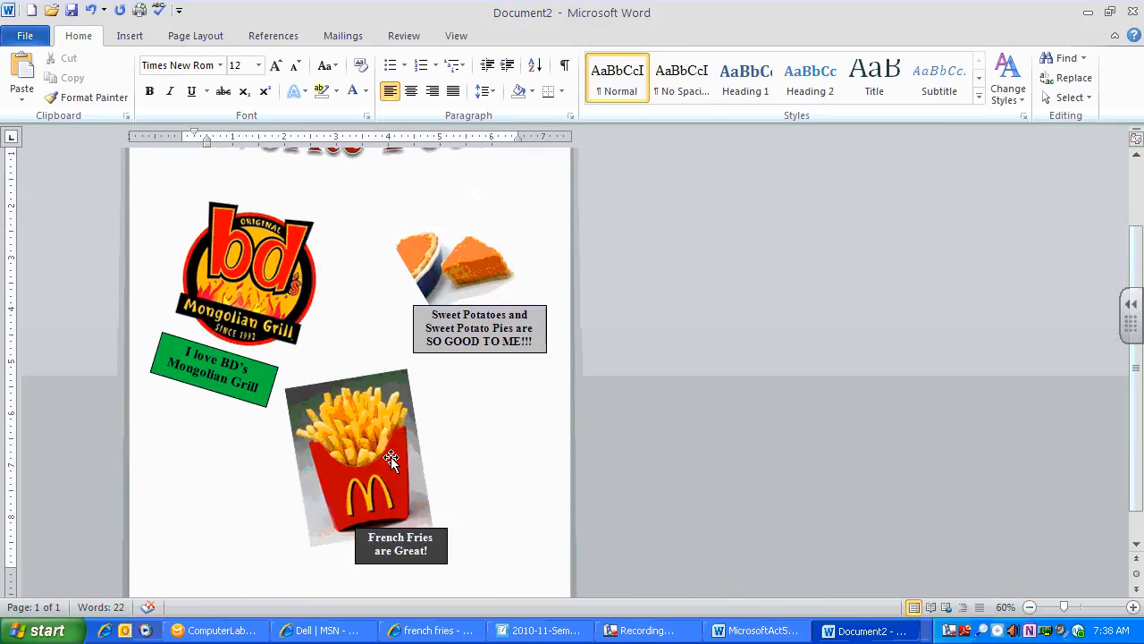
click(408, 546)
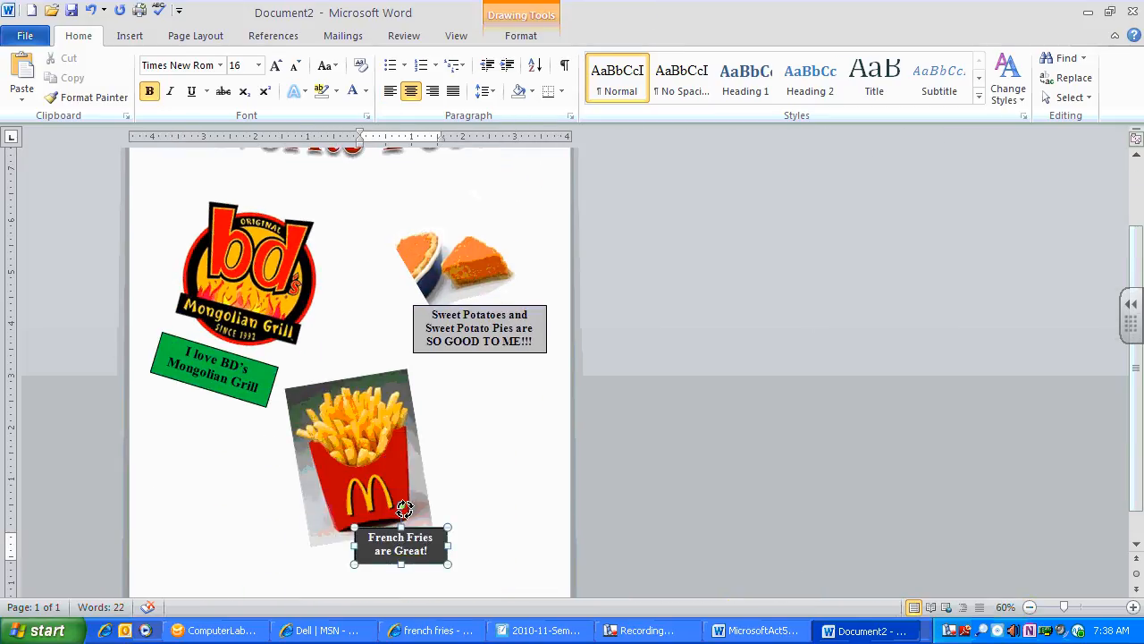
drag(405, 509, 430, 504)
drag(398, 551, 366, 566)
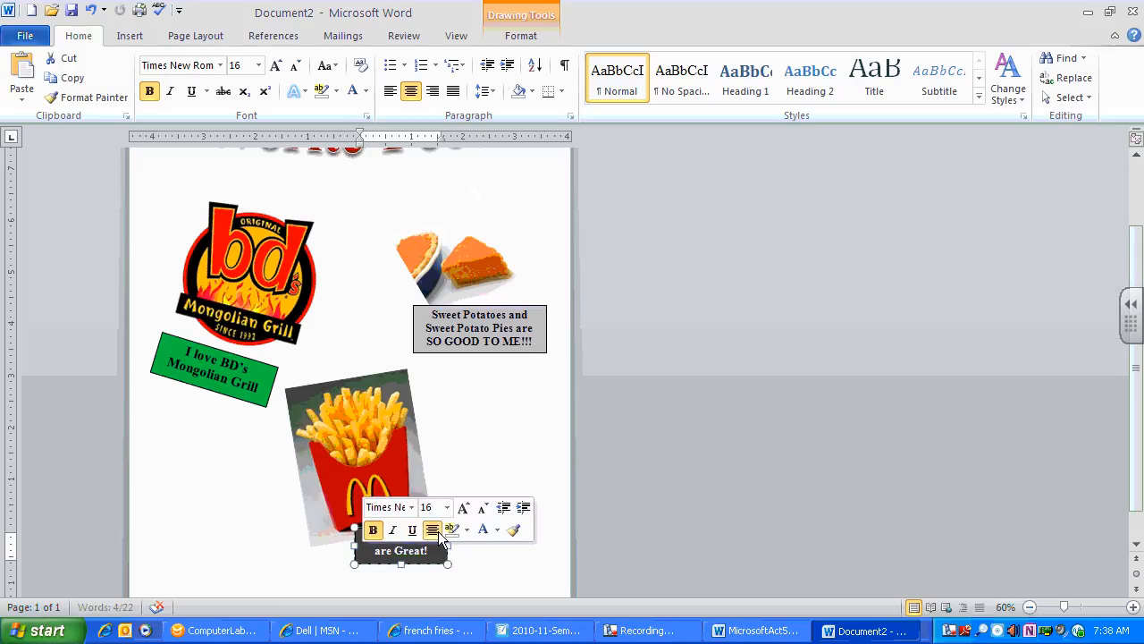
click(454, 546)
scroll(425, 555, down, 2)
click(413, 529)
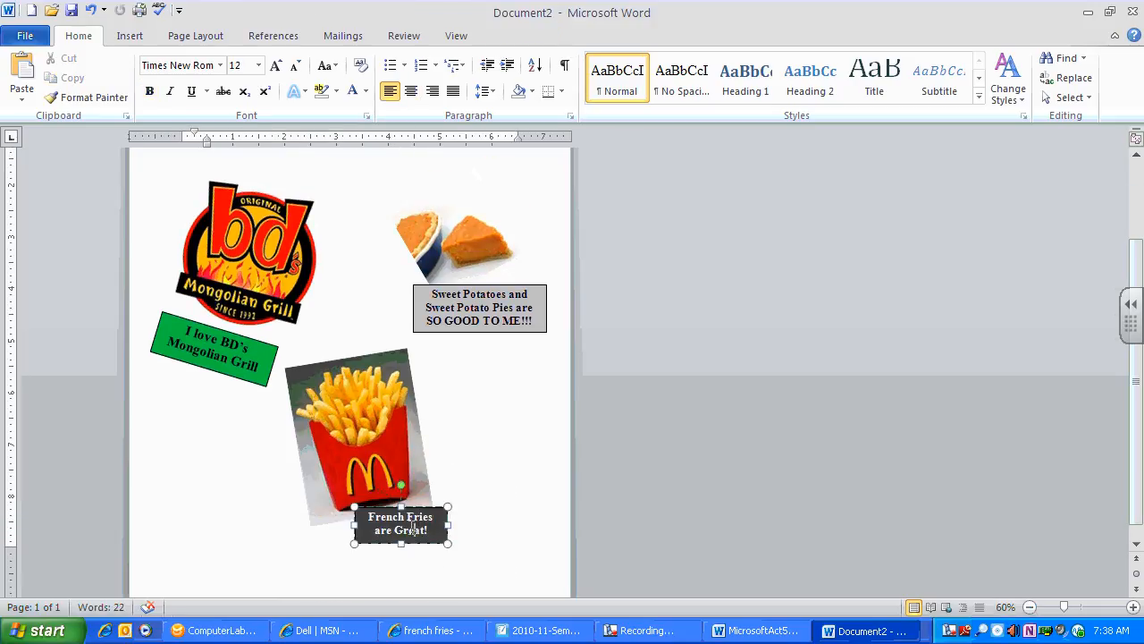
click(419, 509)
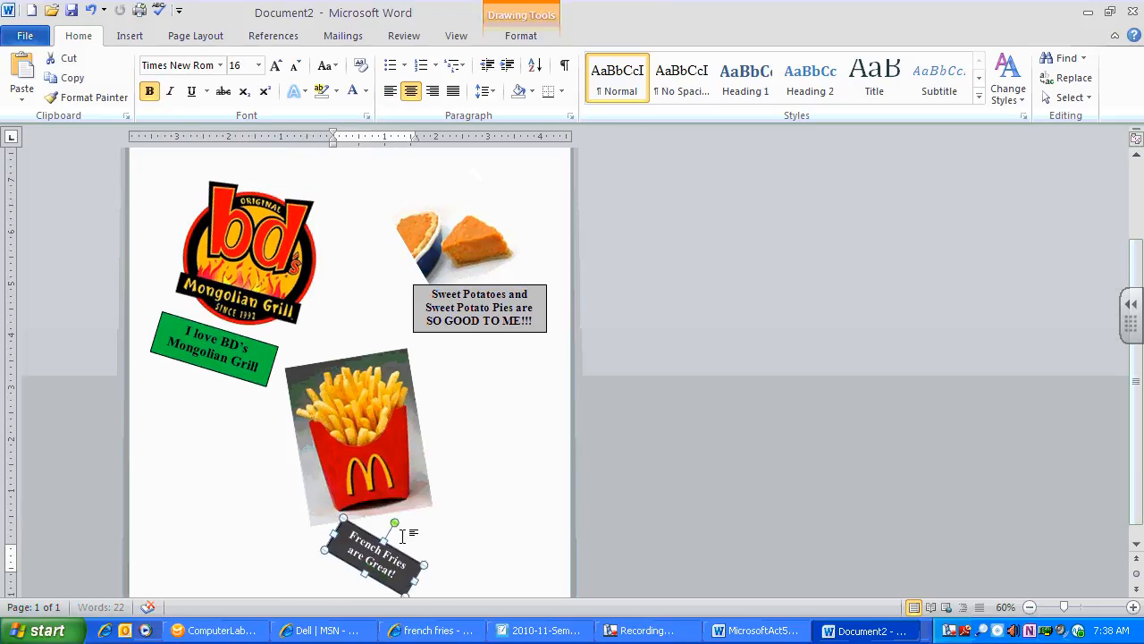
Step: Tilt the french fries text box counterclockwise to match the picture, and enlarge it until "French Fries are" fits on its first line
drag(394, 524, 361, 521)
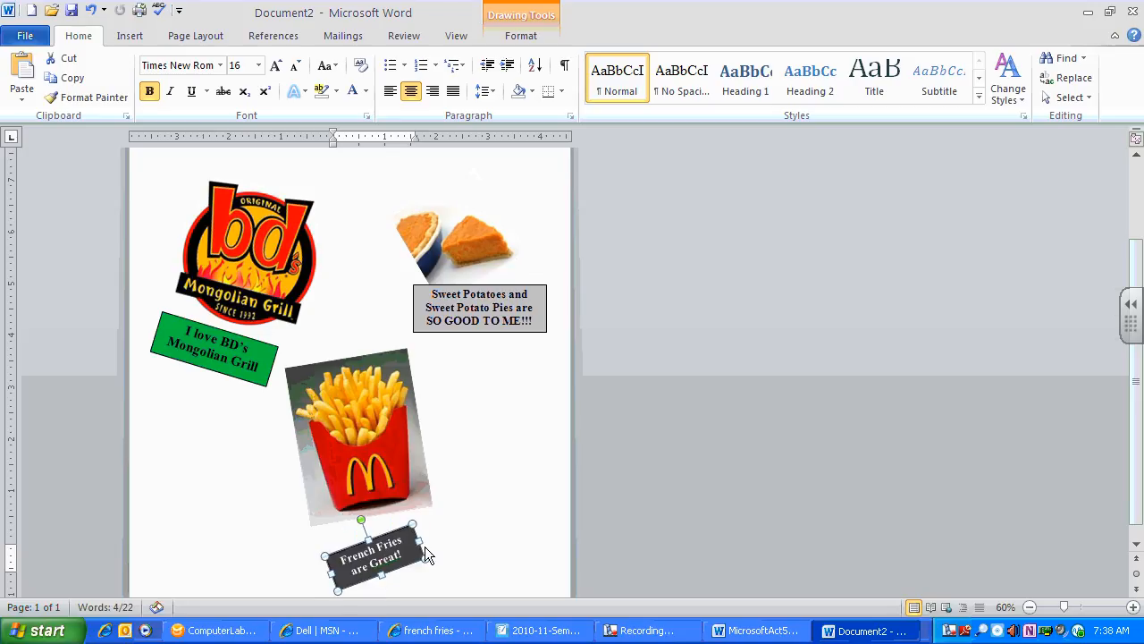
click(407, 556)
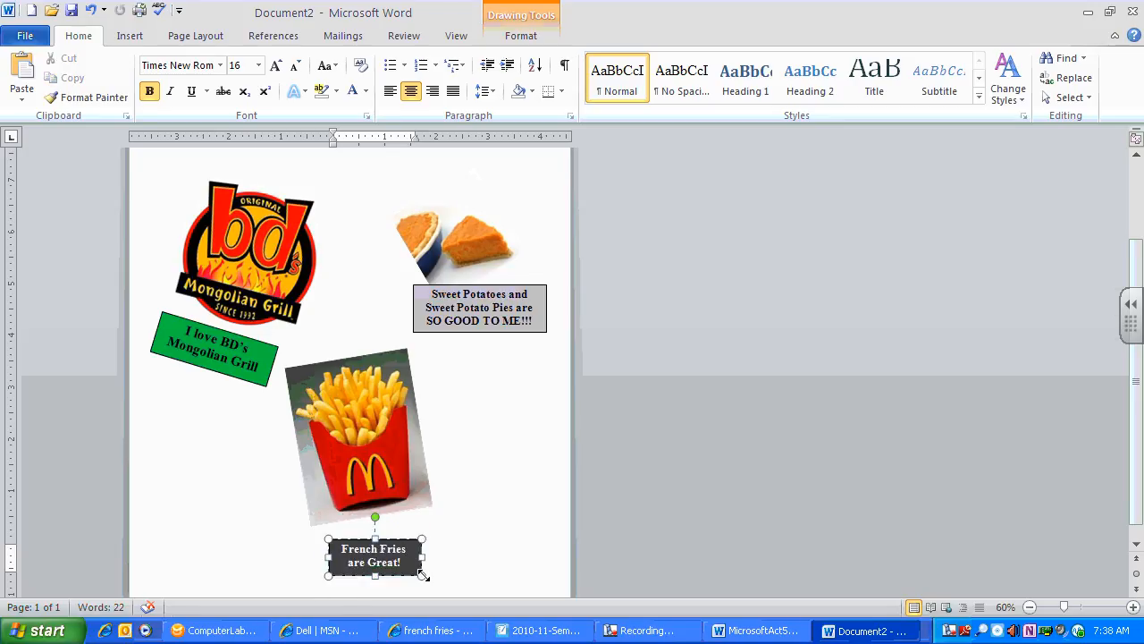
drag(422, 575, 438, 545)
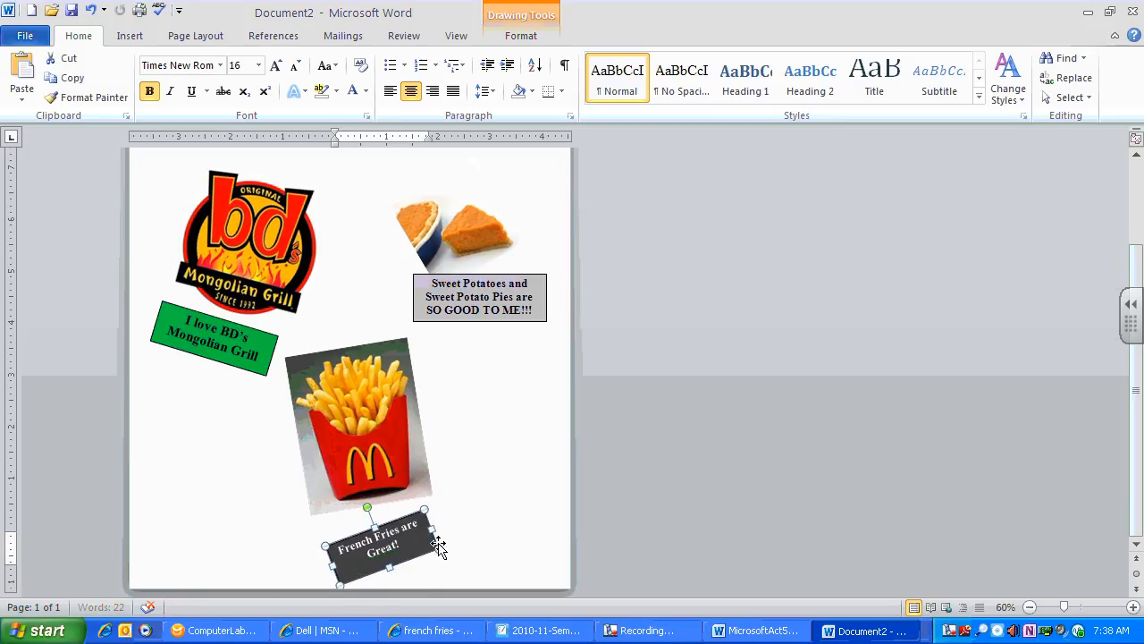
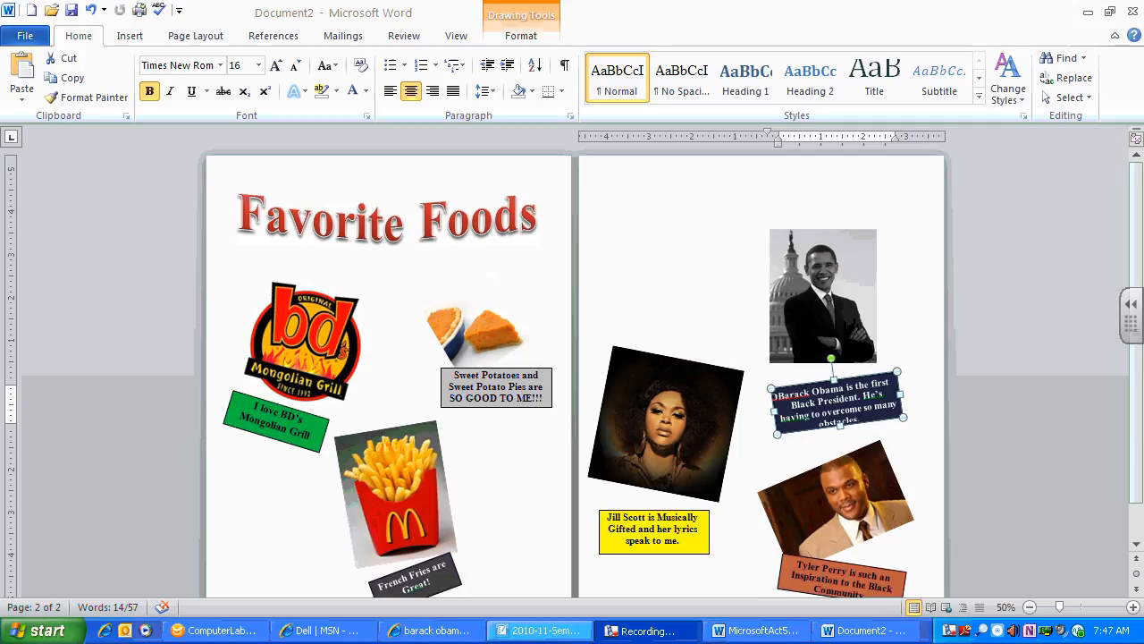
Step: Check the footer directions in MicrosoftAct5.docx, and return to the blank area at the start of page 2 in Document2
click(756, 630)
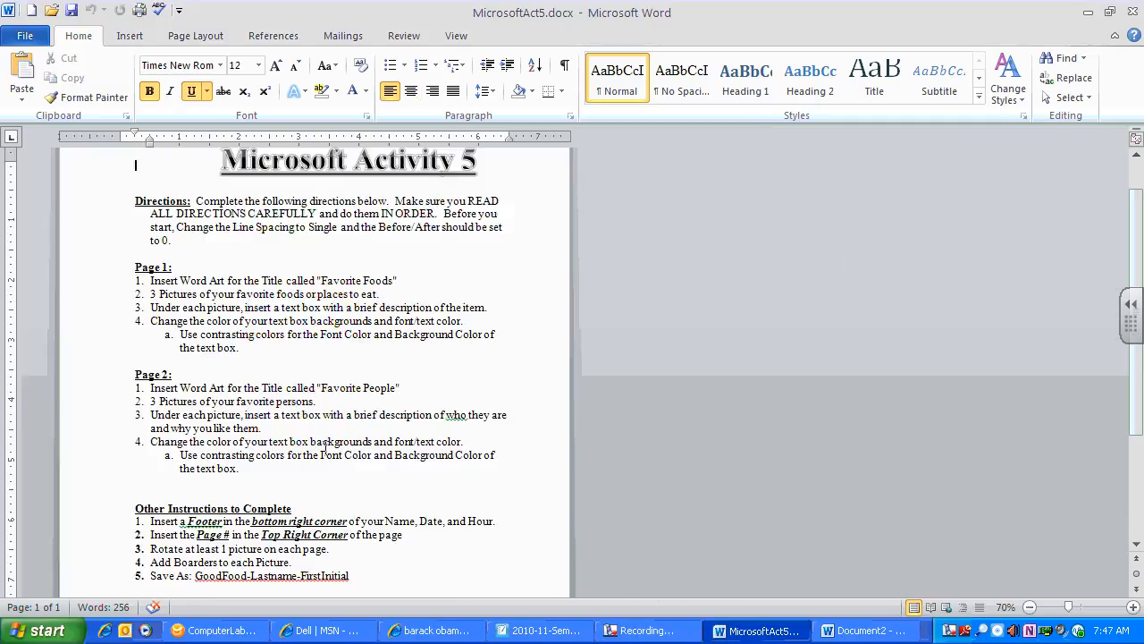
scroll(327, 447, down, 2)
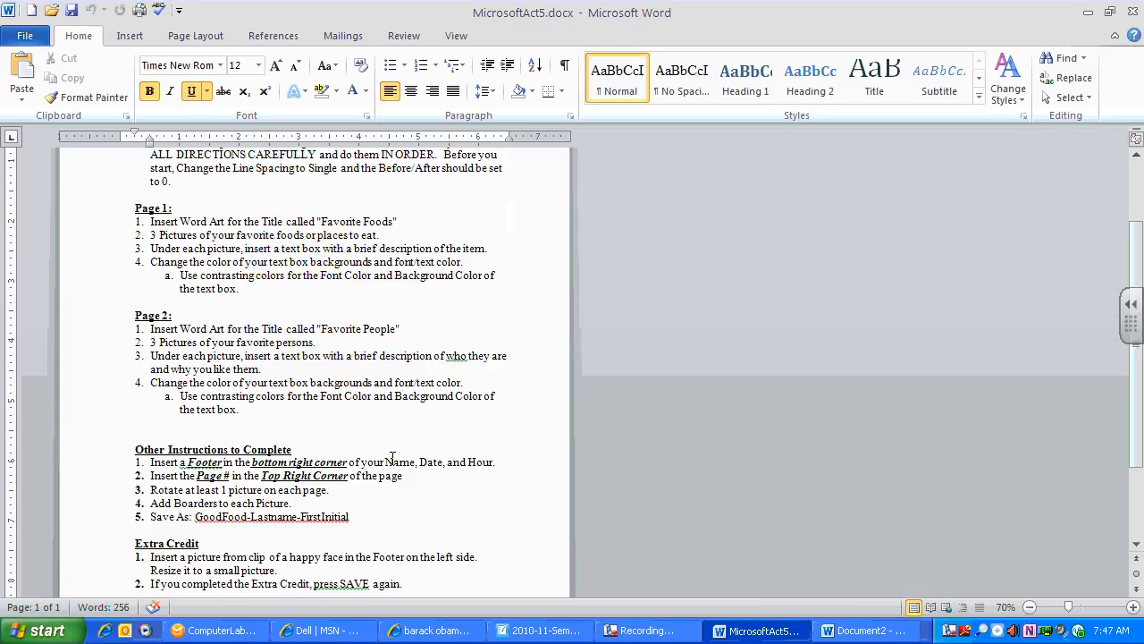
click(863, 630)
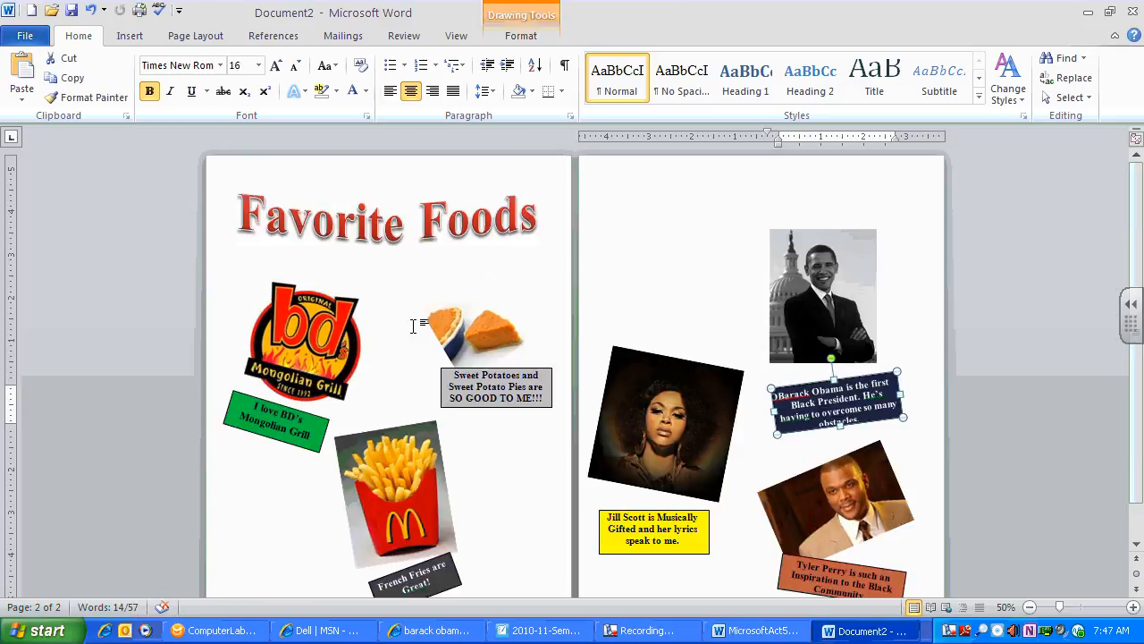
click(518, 274)
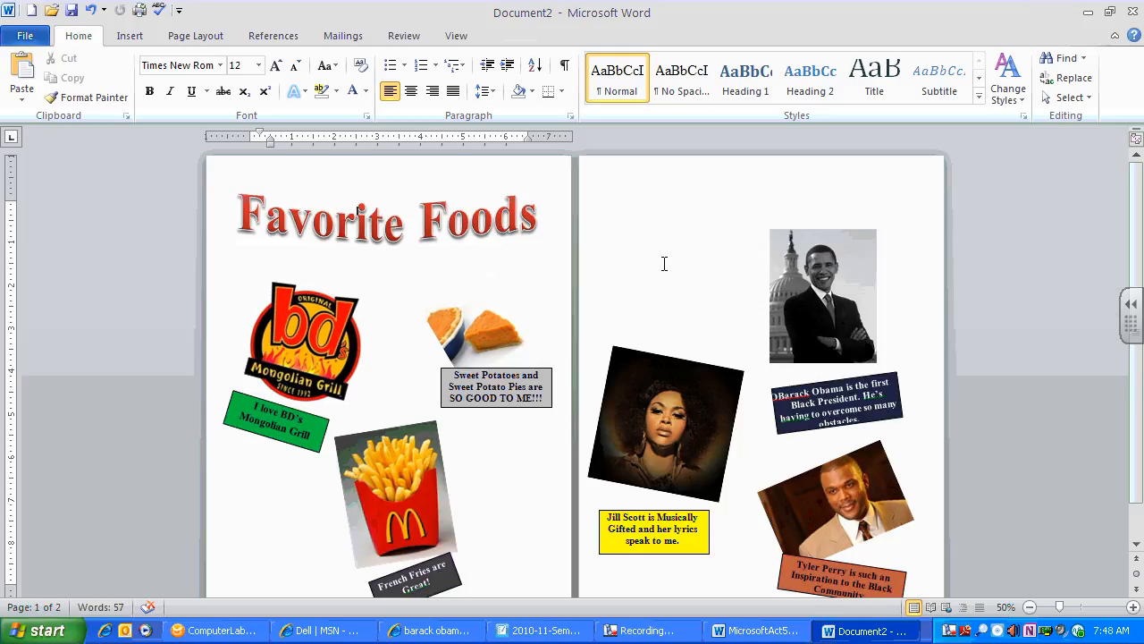
click(660, 231)
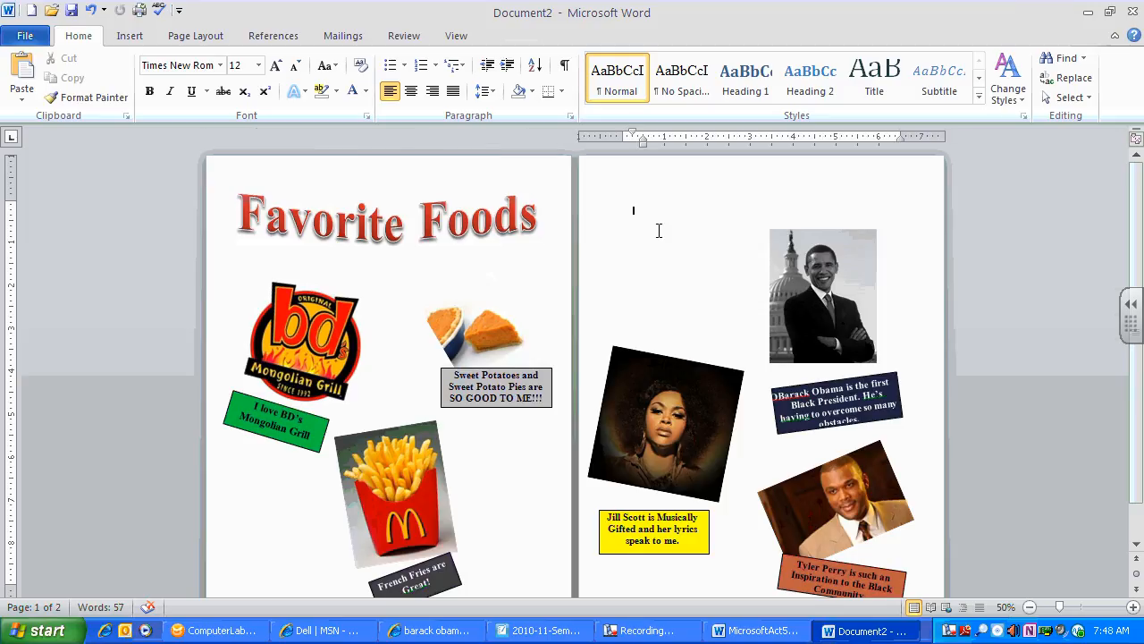
Step: Insert a Blank footer, right-align it, and fill it with the author's name, 4/29/11 and 8th Hour on separate lines
click(133, 37)
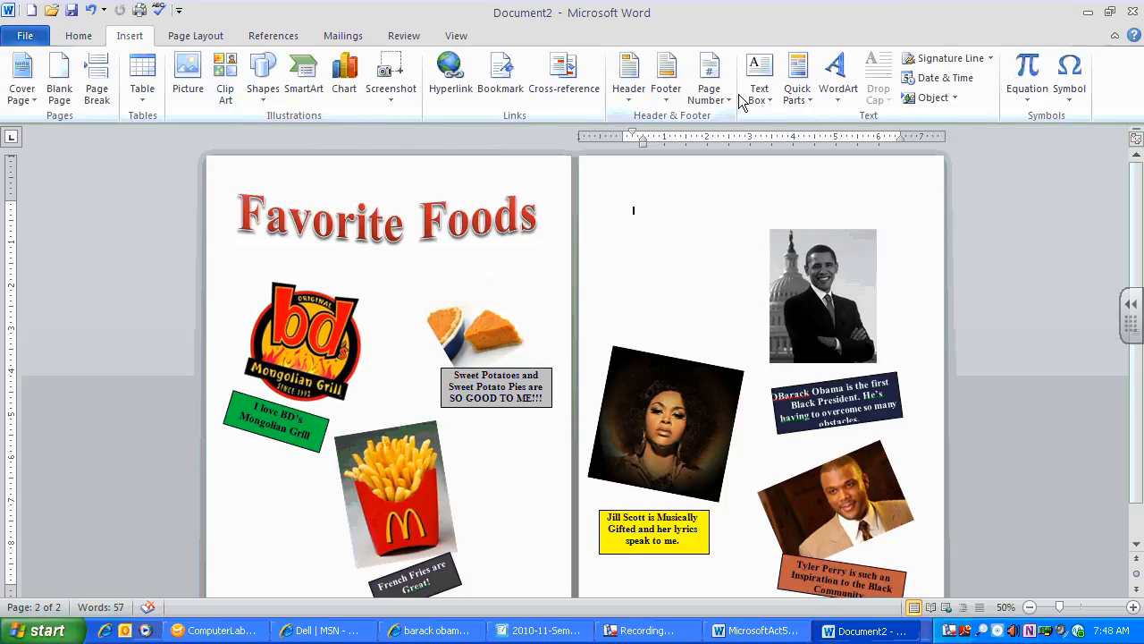
click(670, 100)
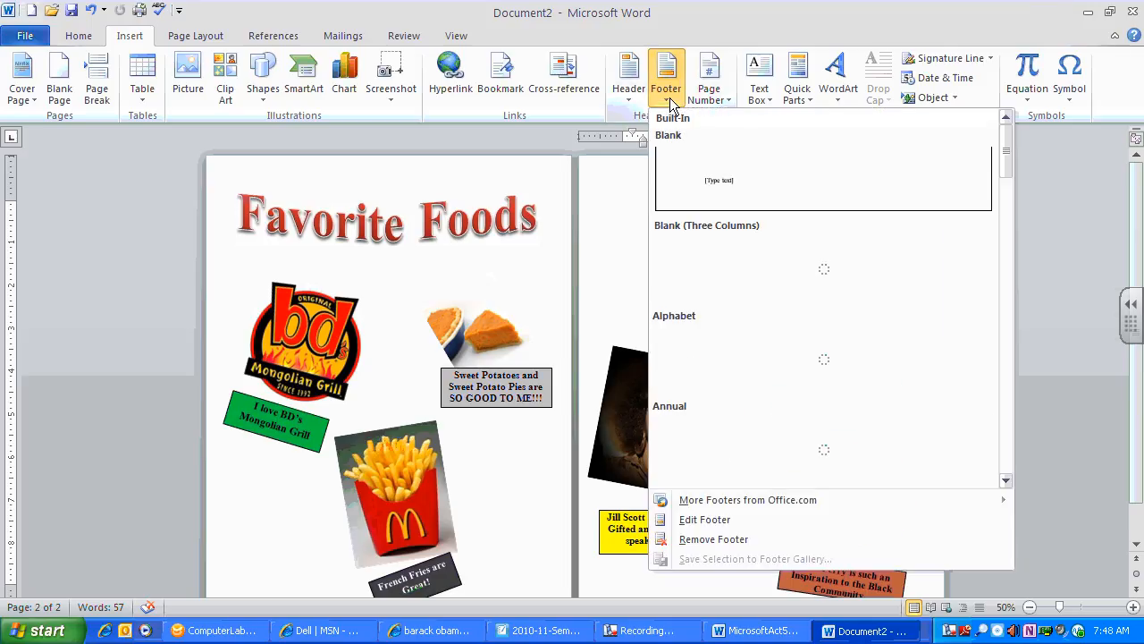
click(726, 188)
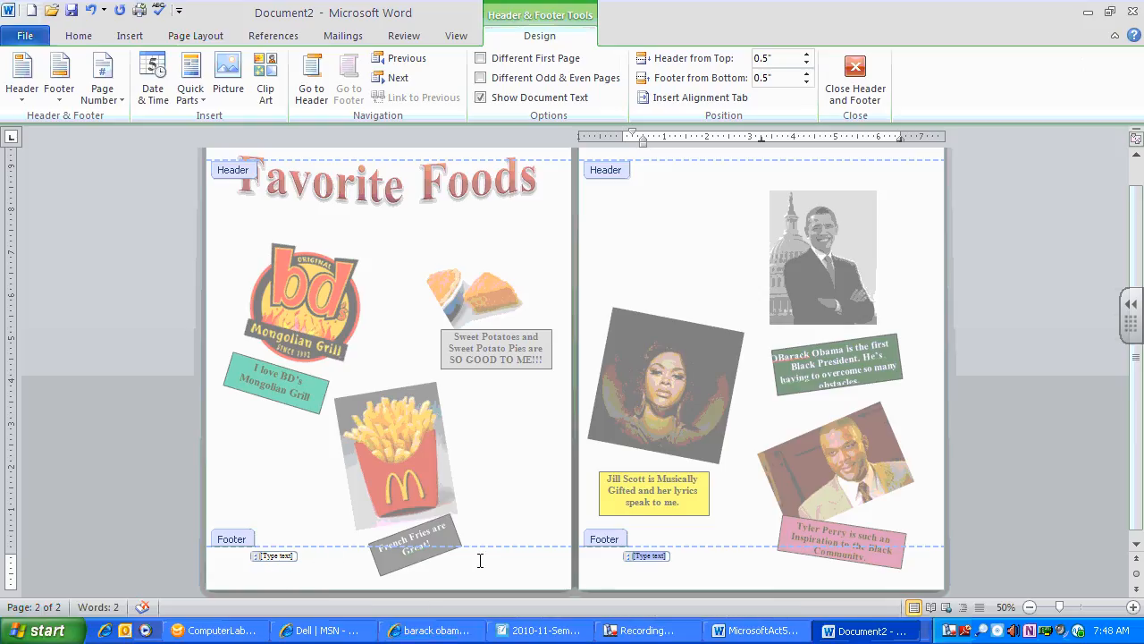
click(79, 36)
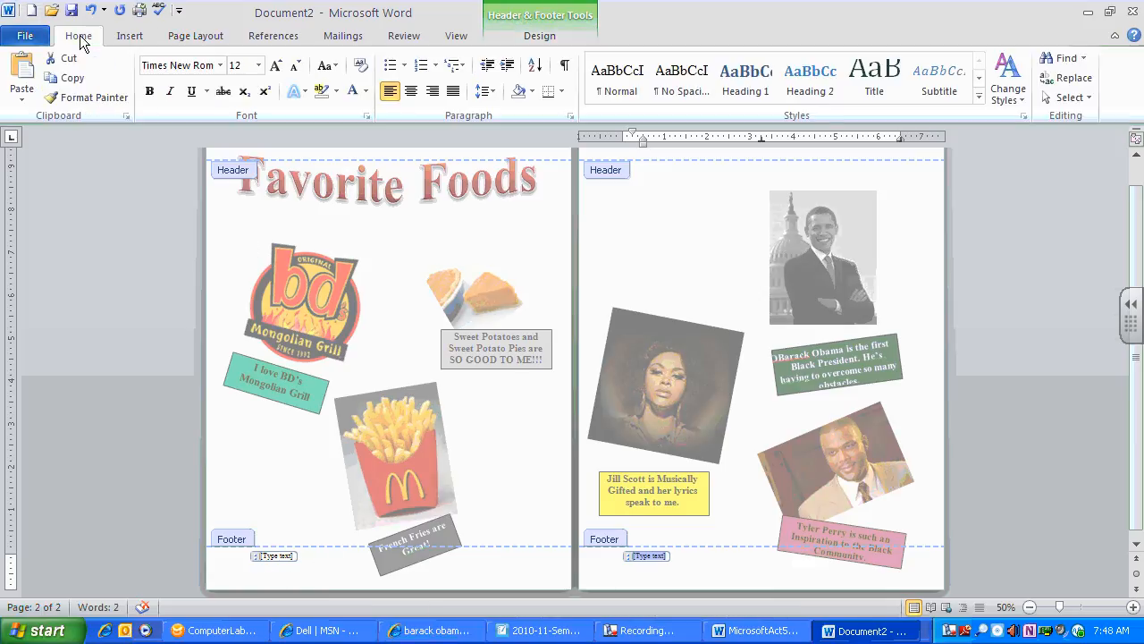
click(432, 91)
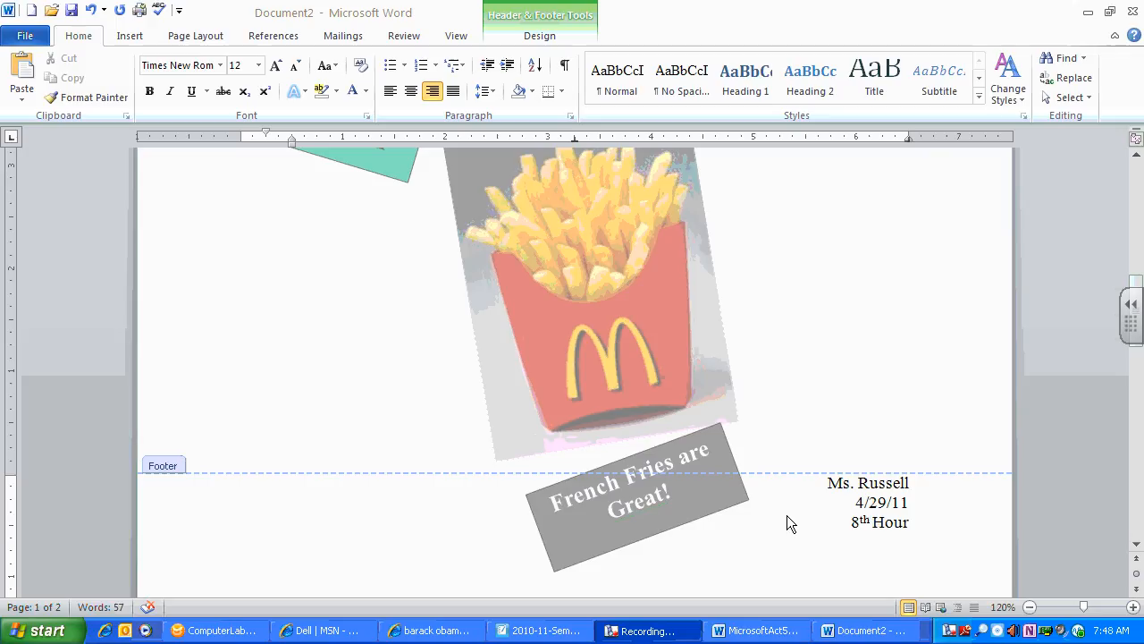
Step: Left-align the three footer lines, and return them to right alignment
click(917, 528)
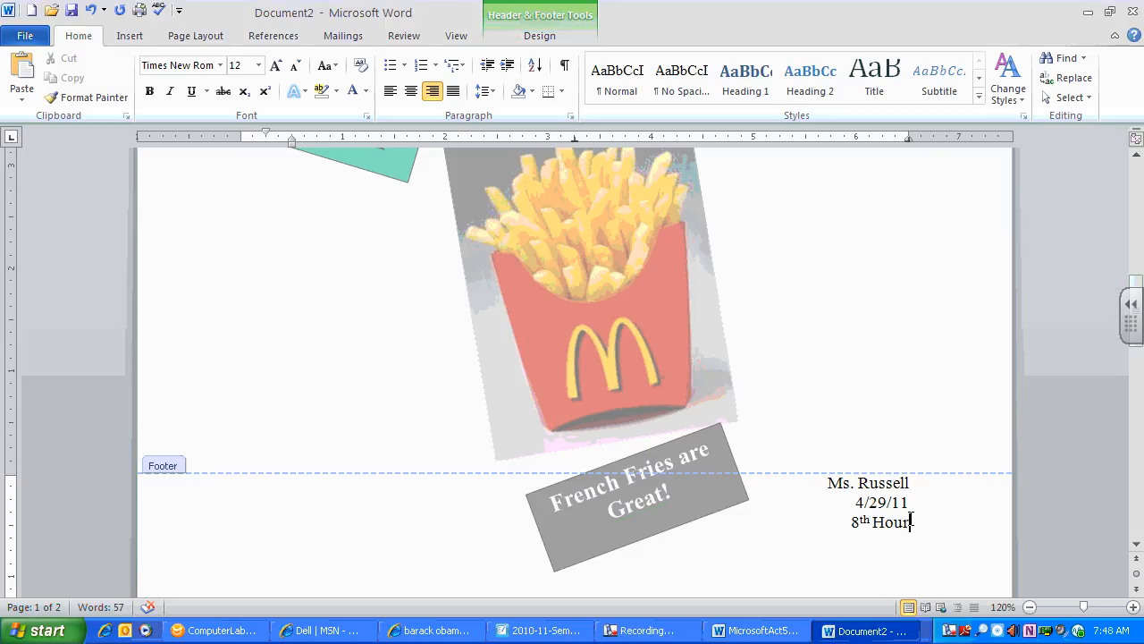
drag(912, 524, 807, 480)
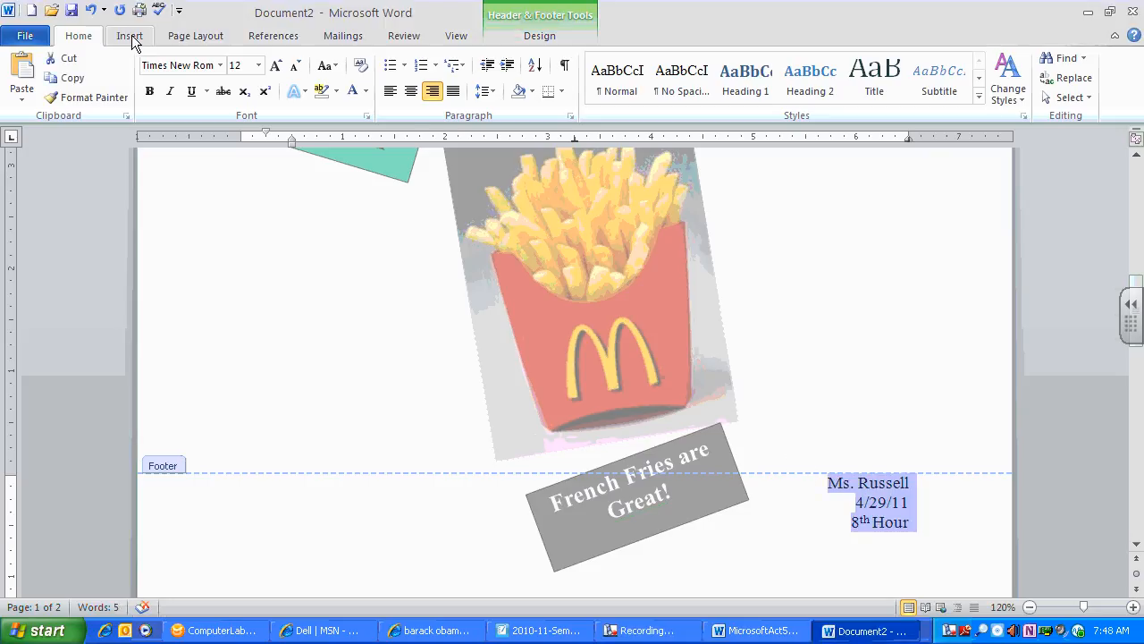
click(389, 91)
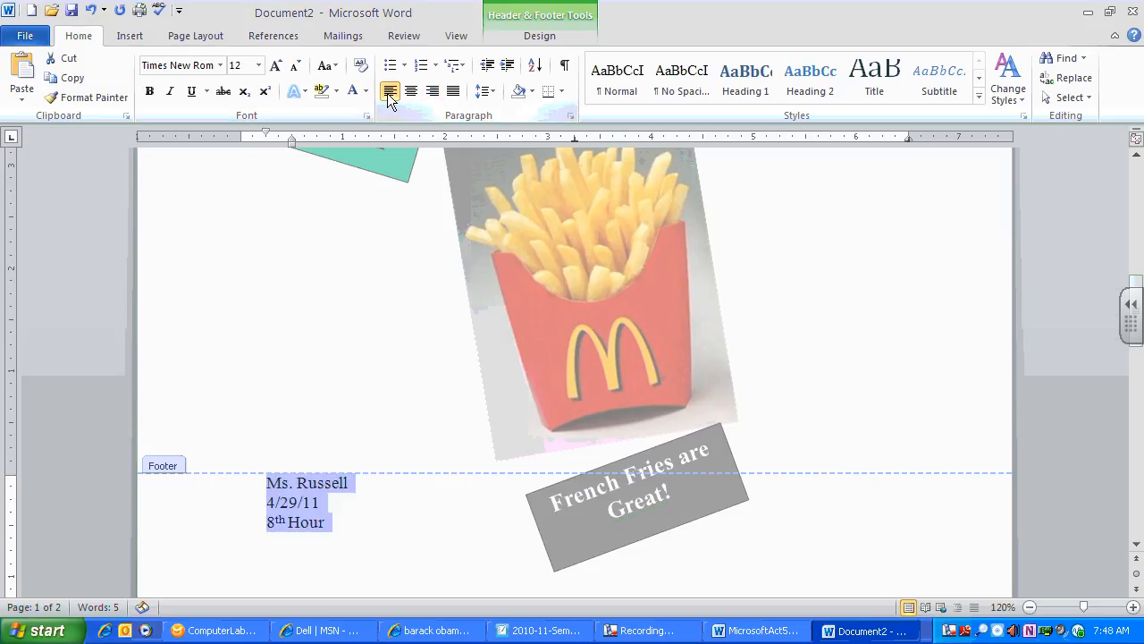
click(338, 526)
drag(326, 522, 258, 475)
click(431, 89)
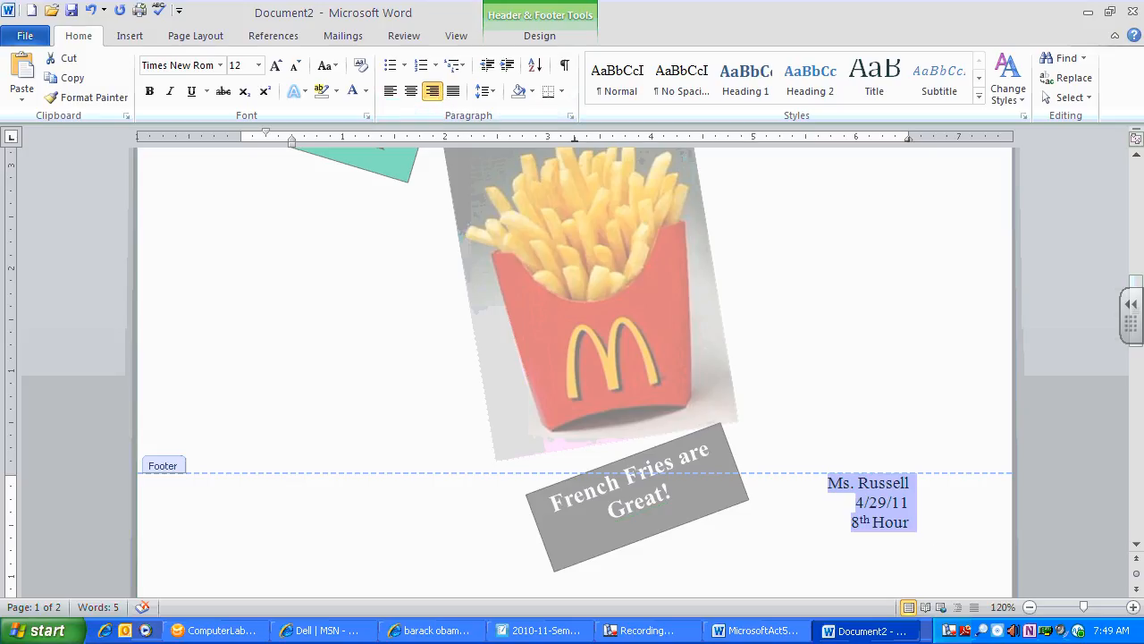
click(647, 631)
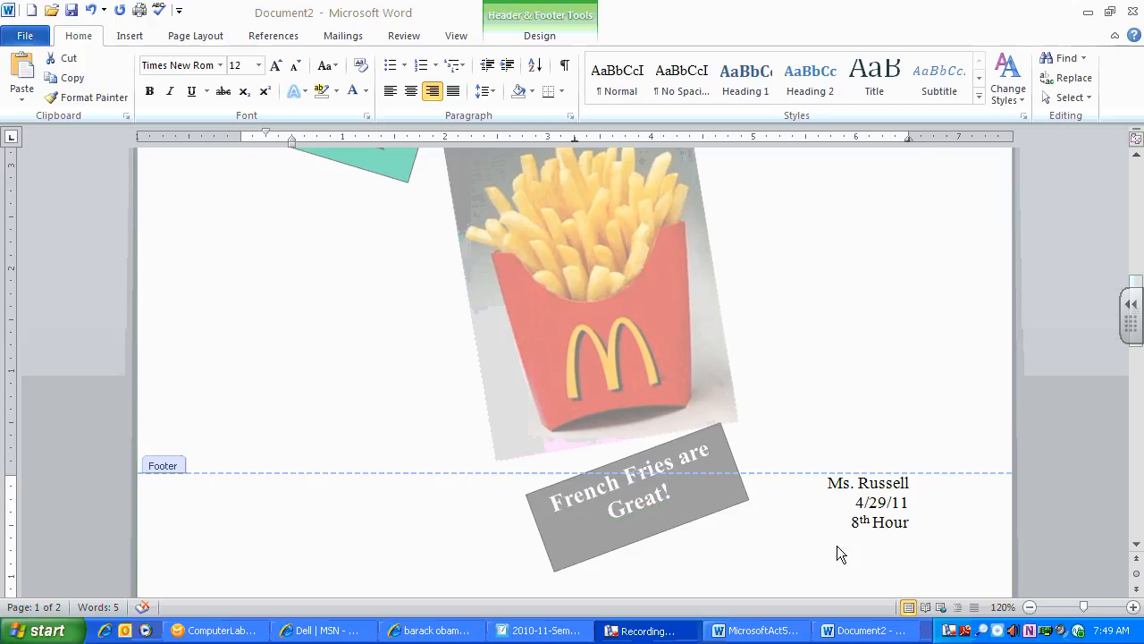
Step: Move from the footer to the page 1 header, and look through the top-of-page number layouts
click(544, 34)
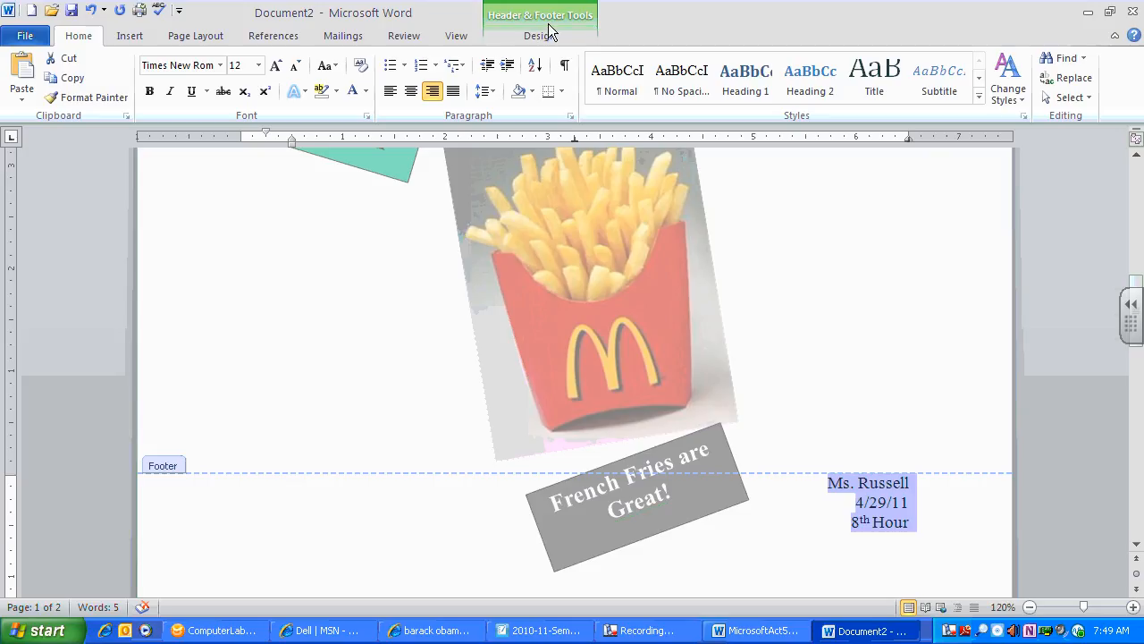
click(542, 36)
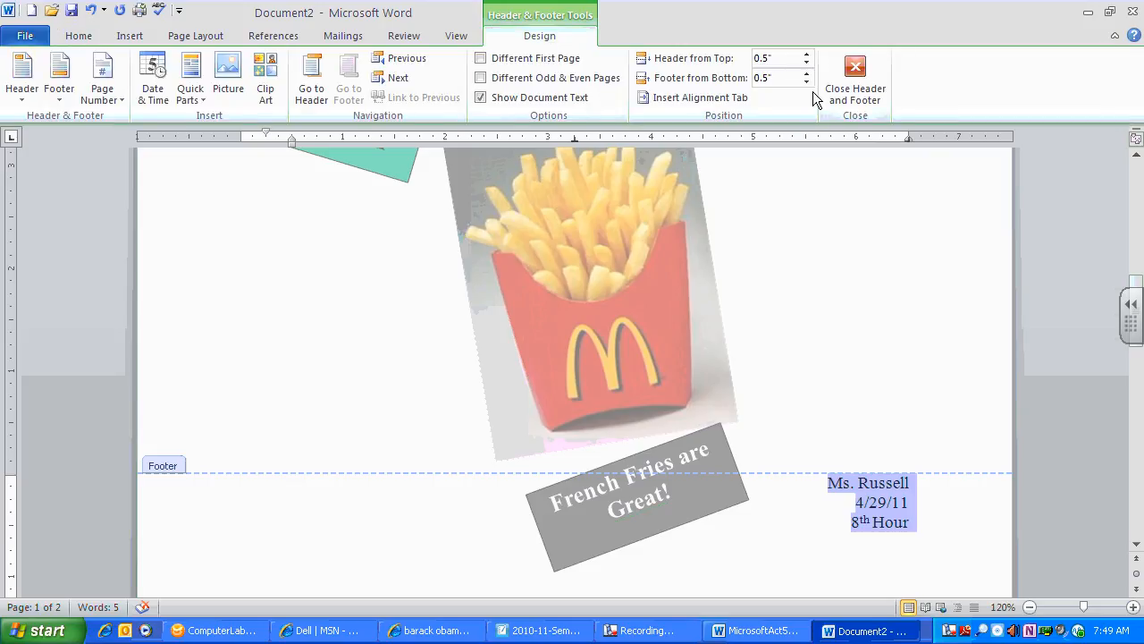
click(315, 96)
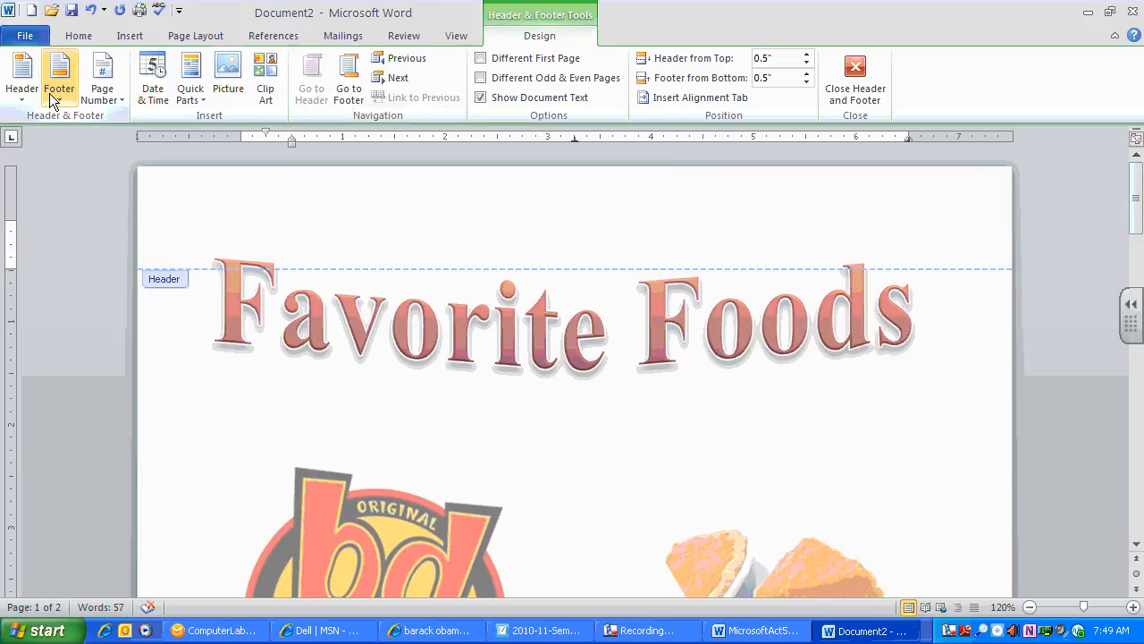
click(122, 98)
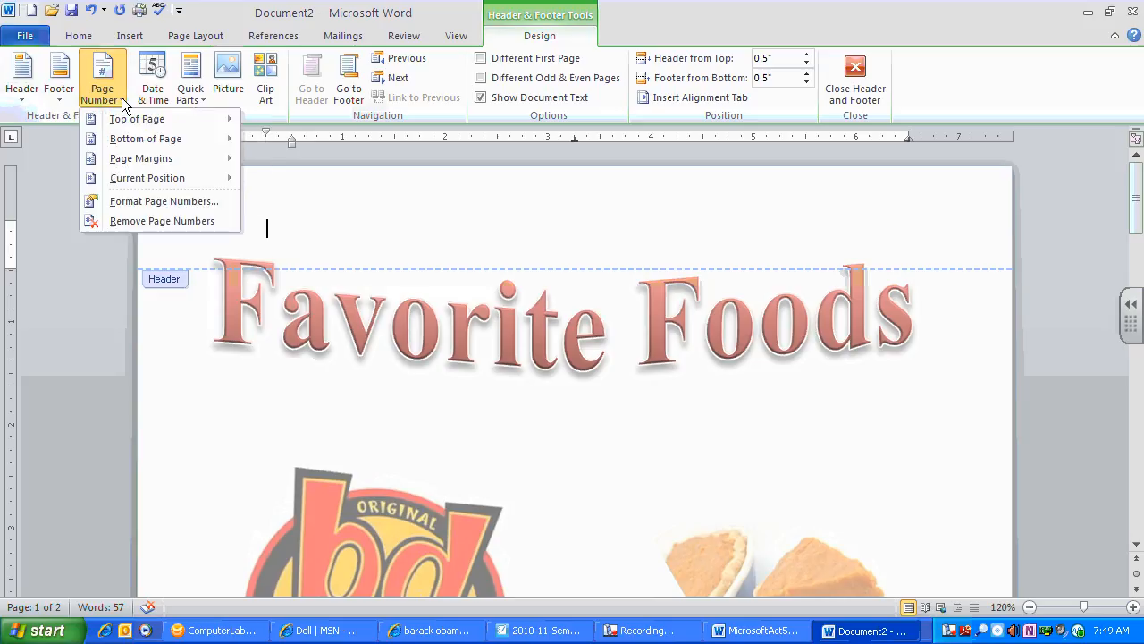
mouse_move(117, 116)
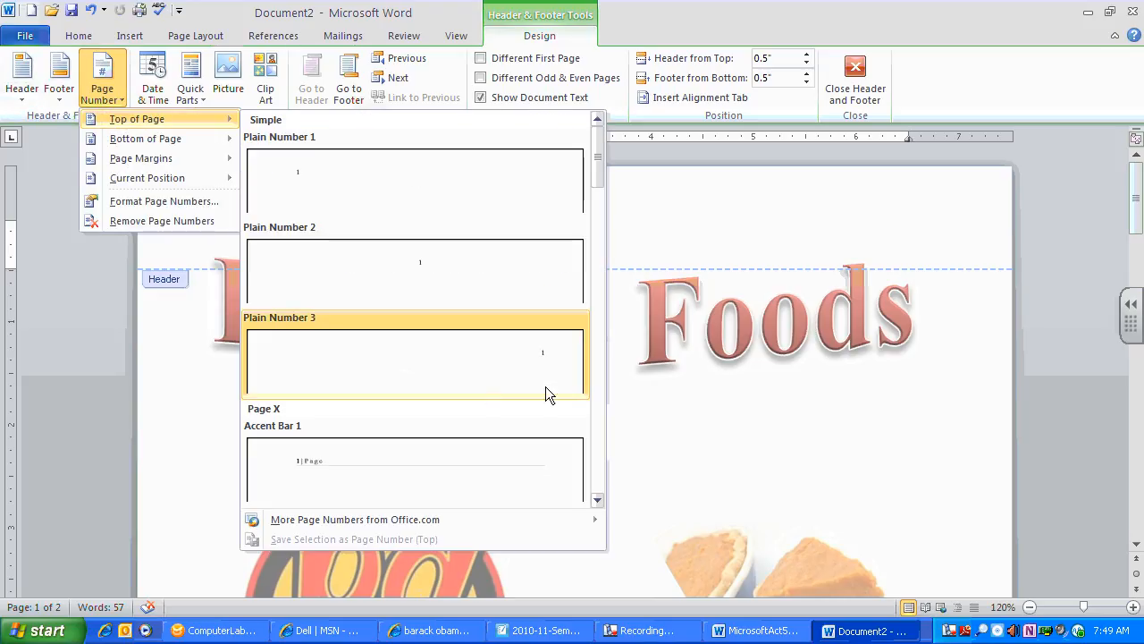
click(773, 466)
Step: Check the page number directions in MicrosoftAct5.docx, and insert a Plain Number 3 page number at the top of Document2's pages
click(781, 631)
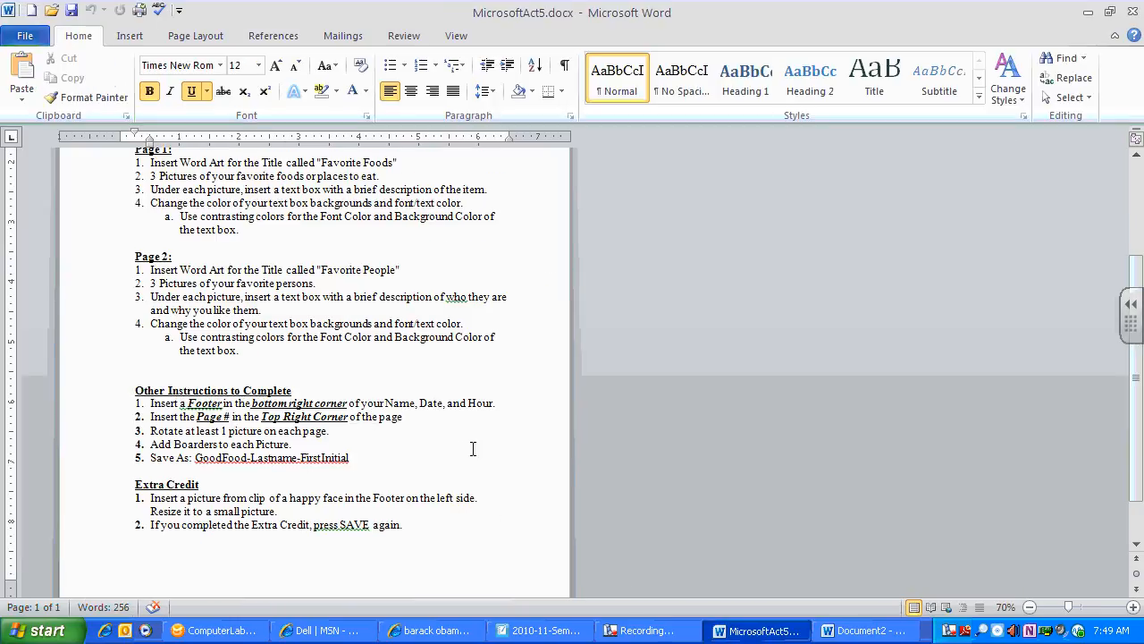
click(863, 630)
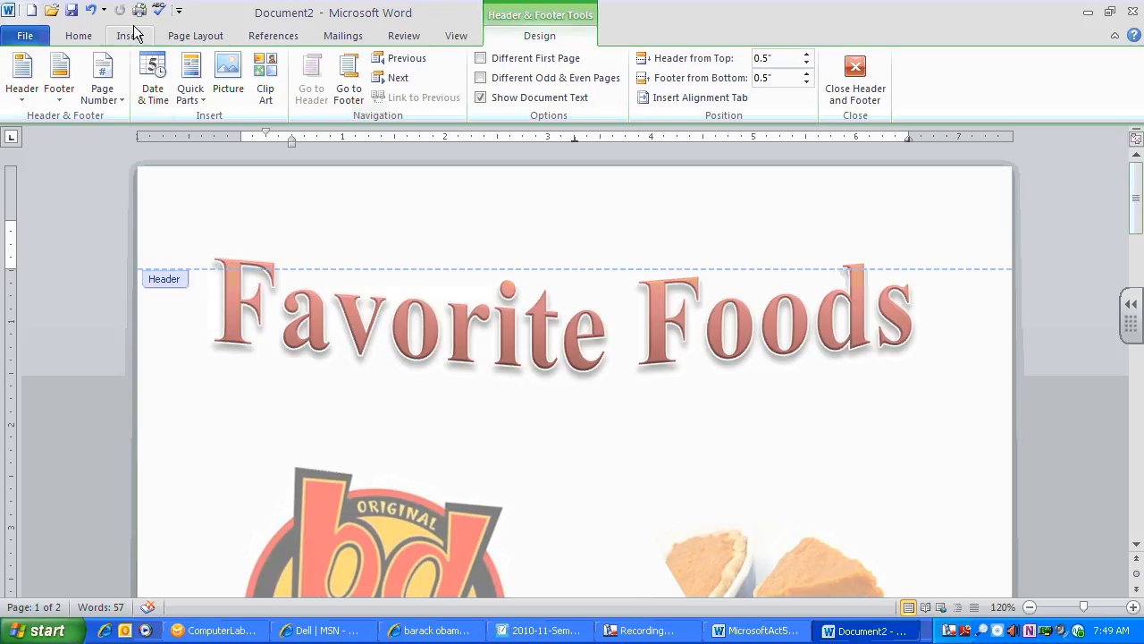
click(120, 100)
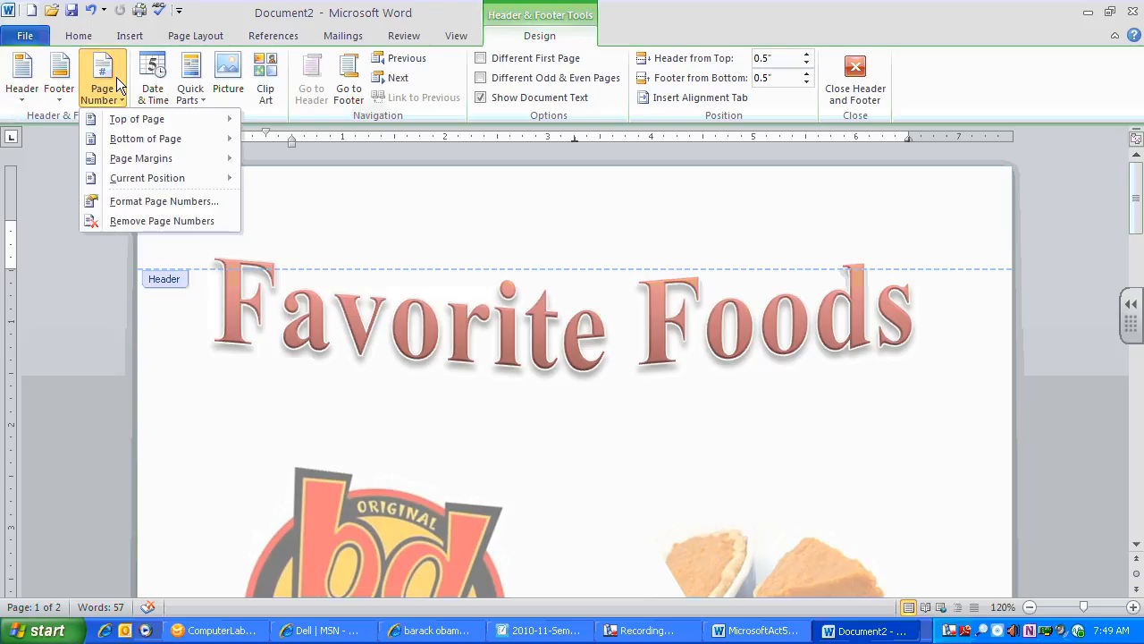
click(127, 35)
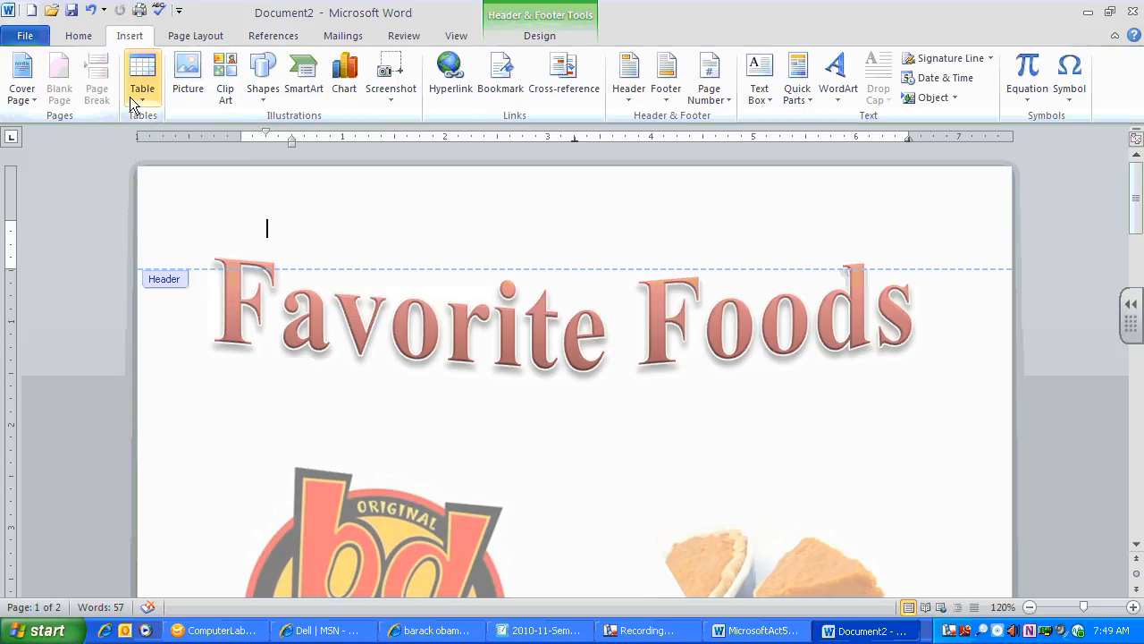
click(721, 98)
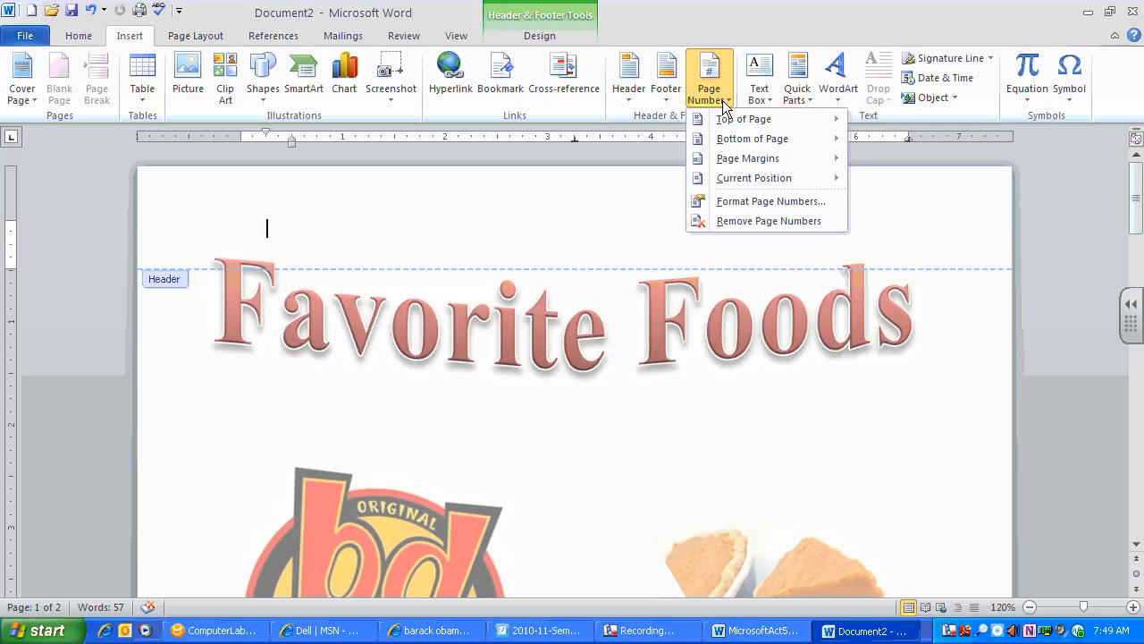
mouse_move(791, 120)
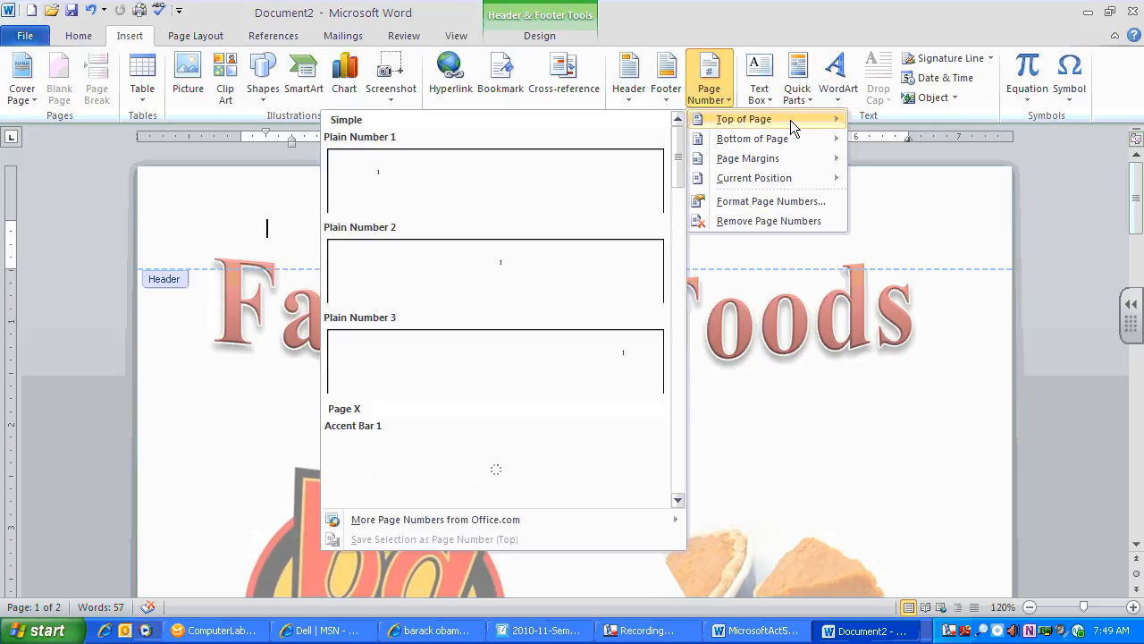
click(624, 354)
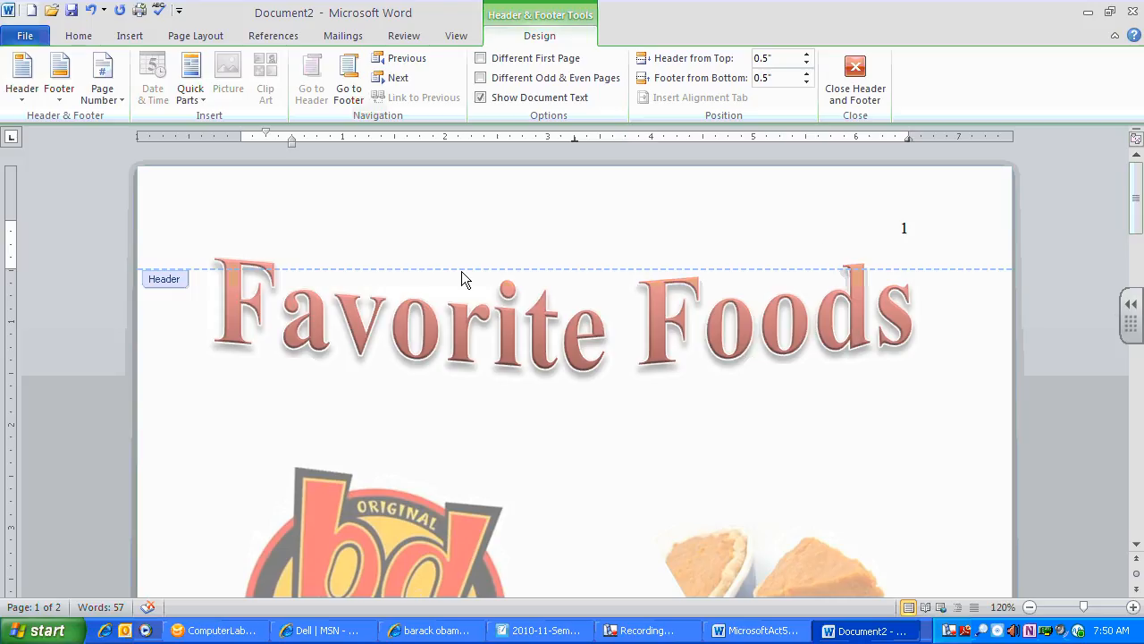
Step: Check the page number on page 2, and close the header and footer
scroll(953, 241, down, 4)
scroll(907, 226, down, 18)
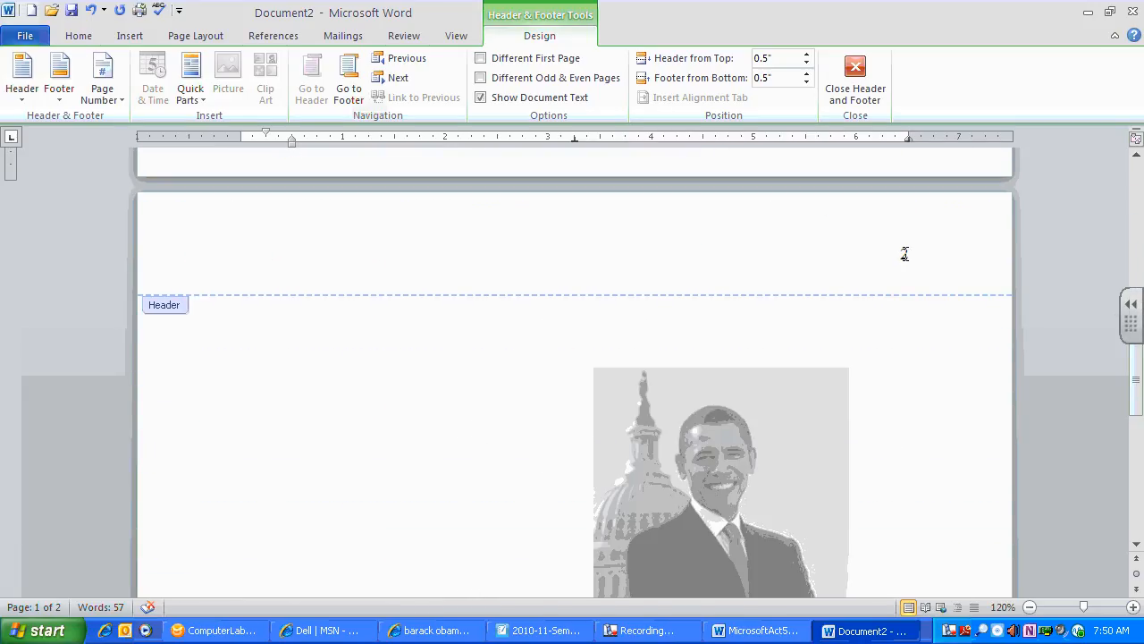
scroll(695, 322, up, 20)
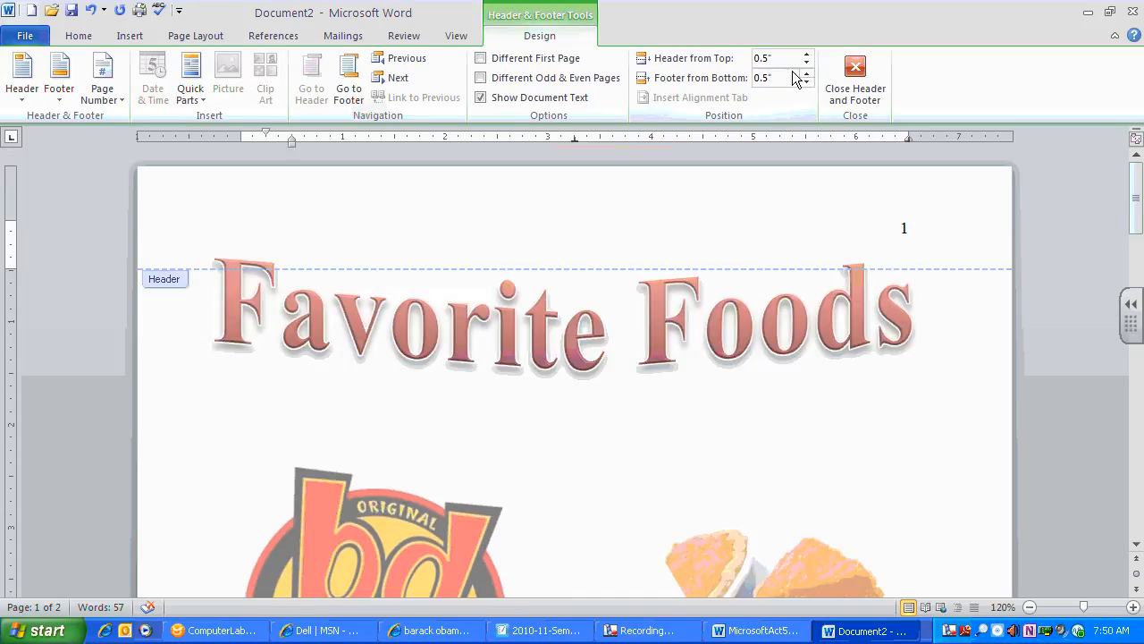
click(855, 74)
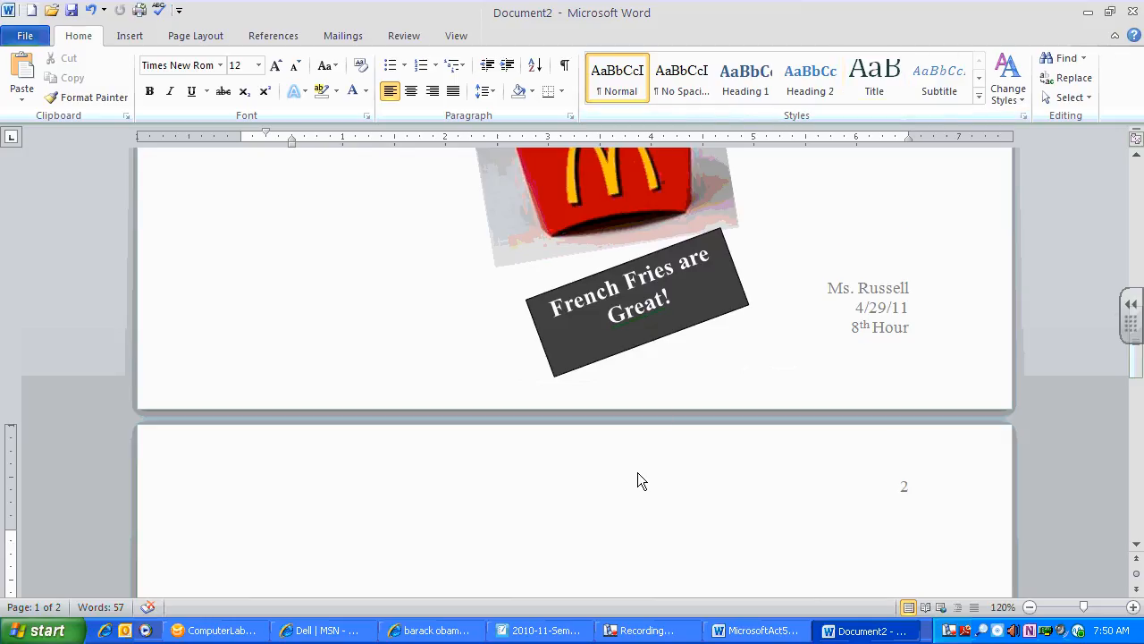
Step: Look over page 2, check the picture border directions in MicrosoftAct5.docx, and return to Document2
scroll(637, 470, down, 6)
scroll(636, 467, down, 7)
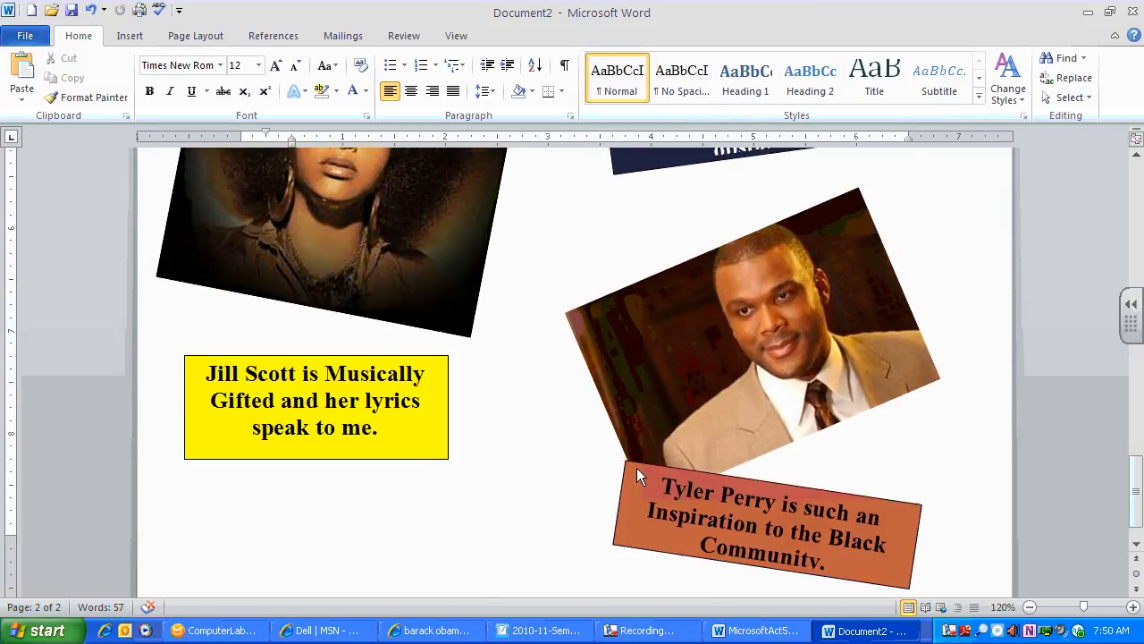
scroll(637, 468, up, 4)
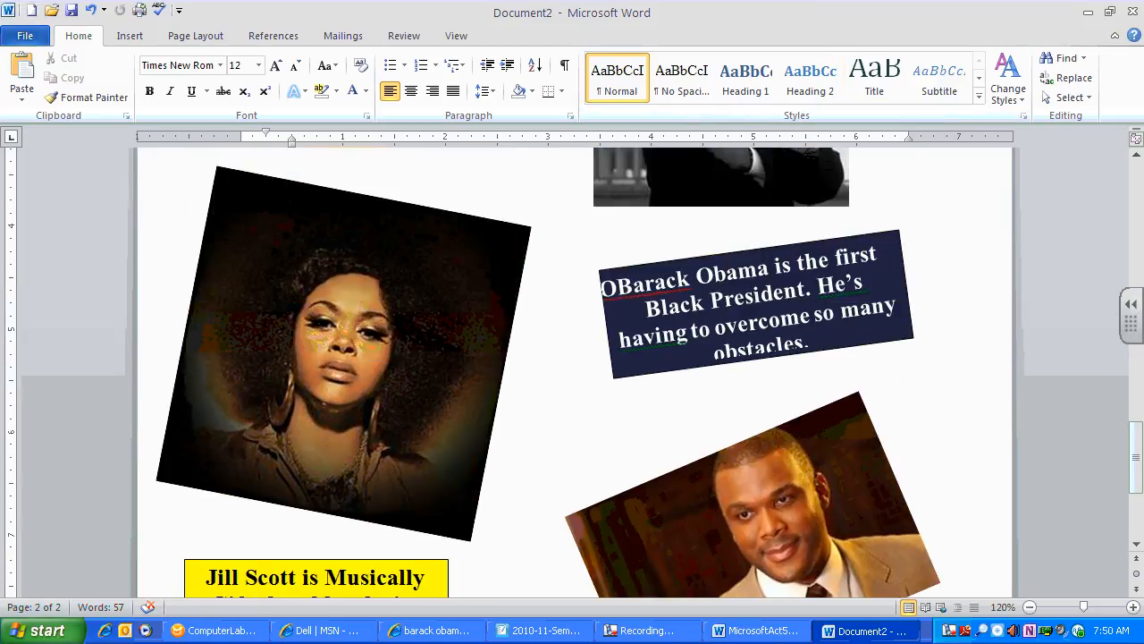
key(alt+Tab)
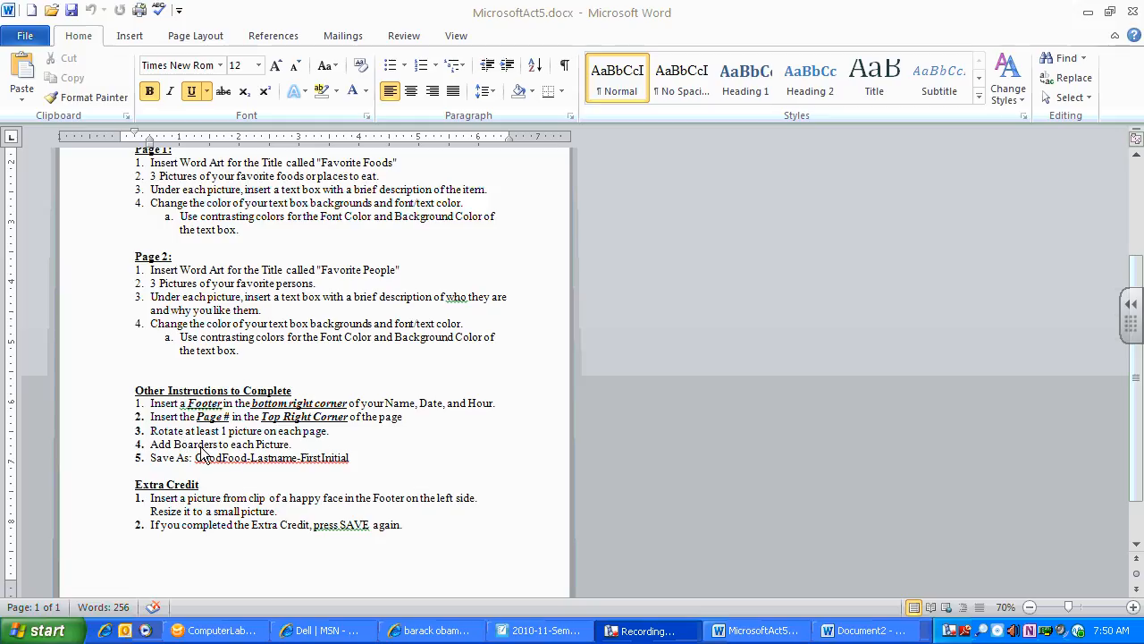
click(755, 630)
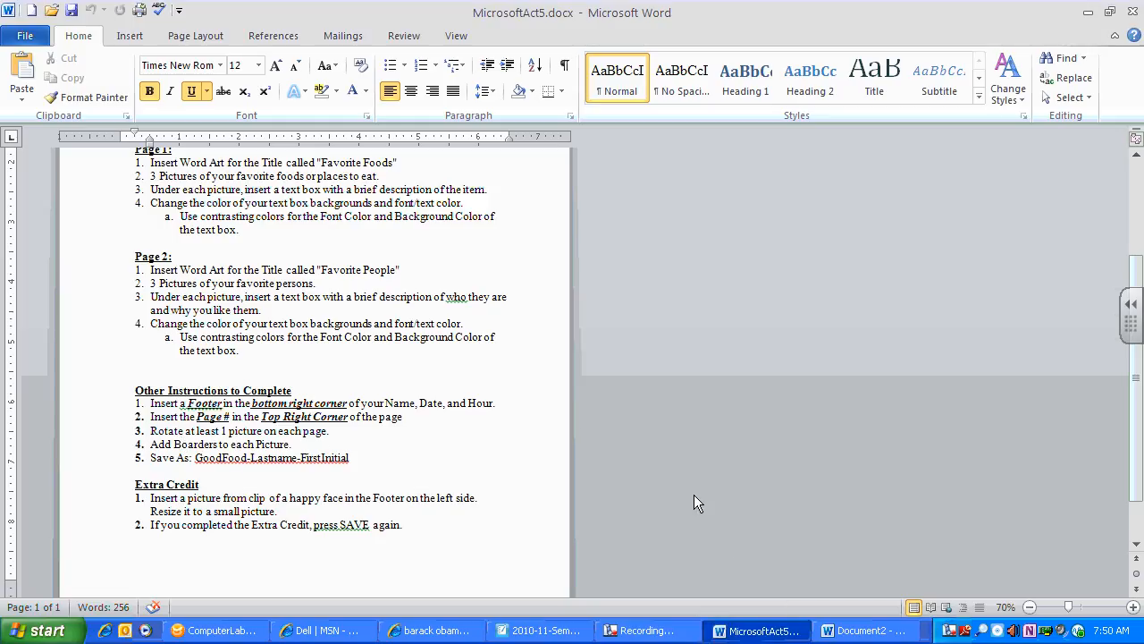
click(863, 631)
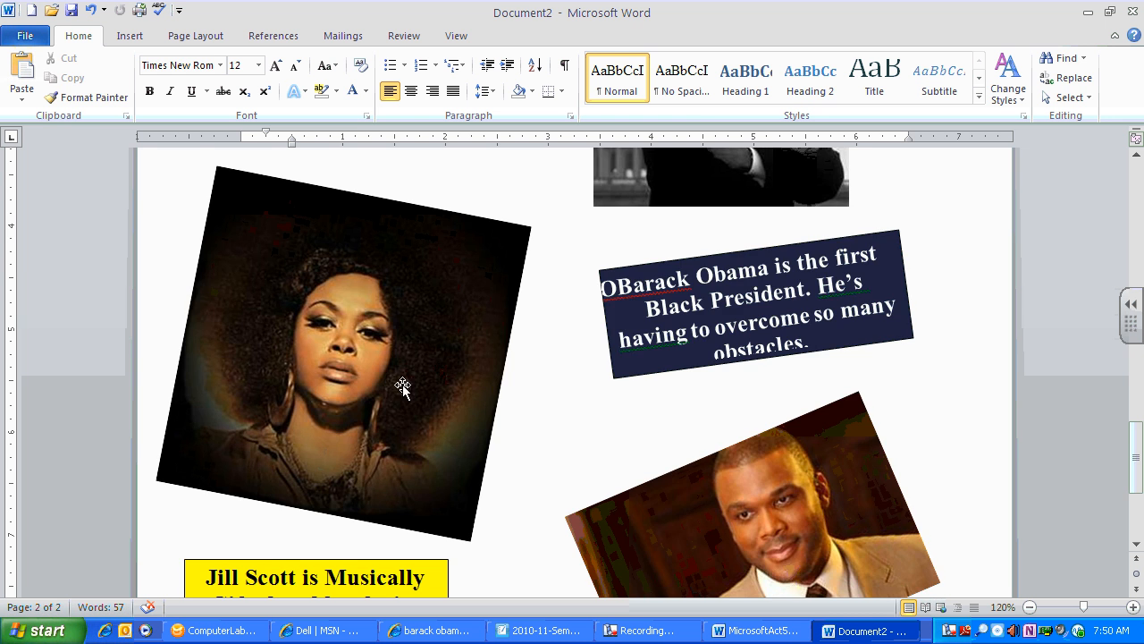
Step: Select the BD's Mongolian Grill logo on page 1 and show its picture formatting options
scroll(401, 383, up, 3)
scroll(669, 387, up, 20)
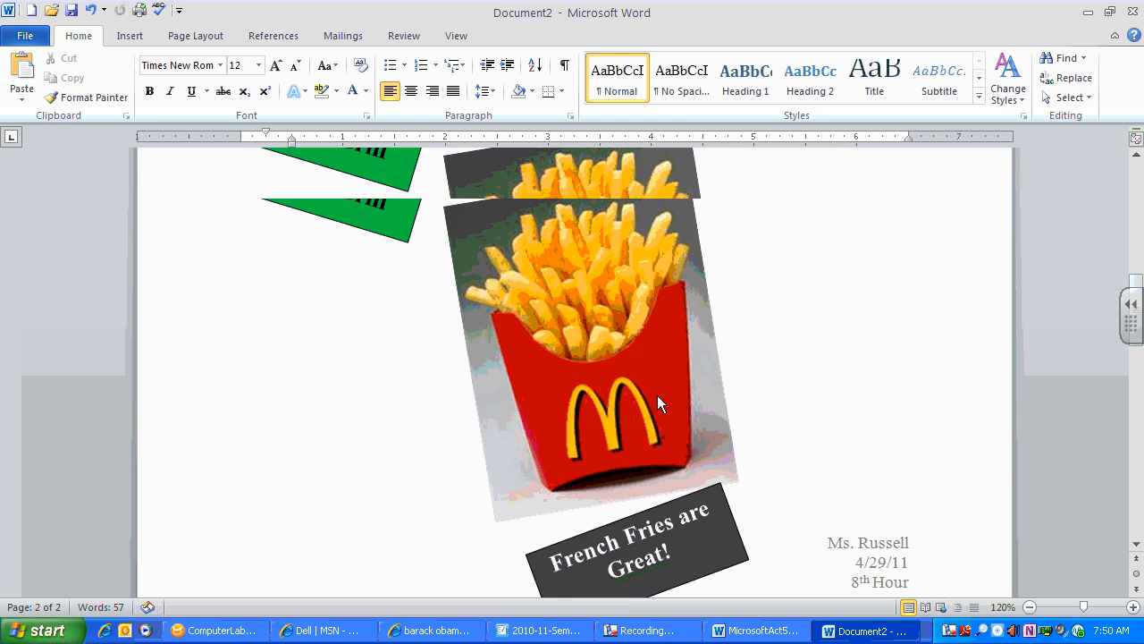
scroll(653, 391, down, 5)
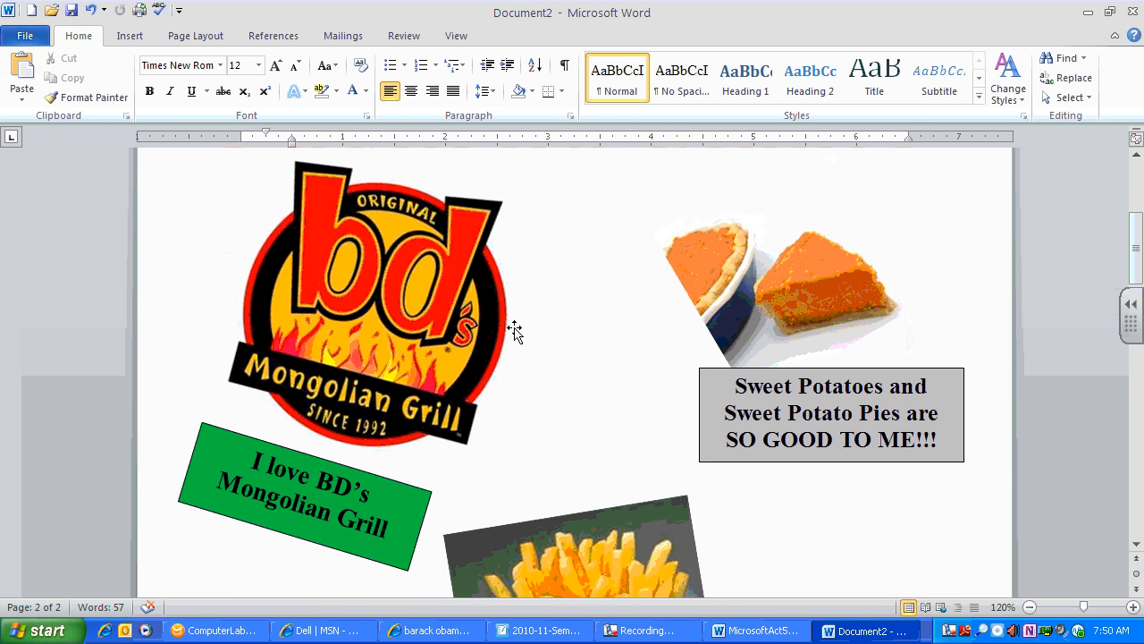
click(400, 315)
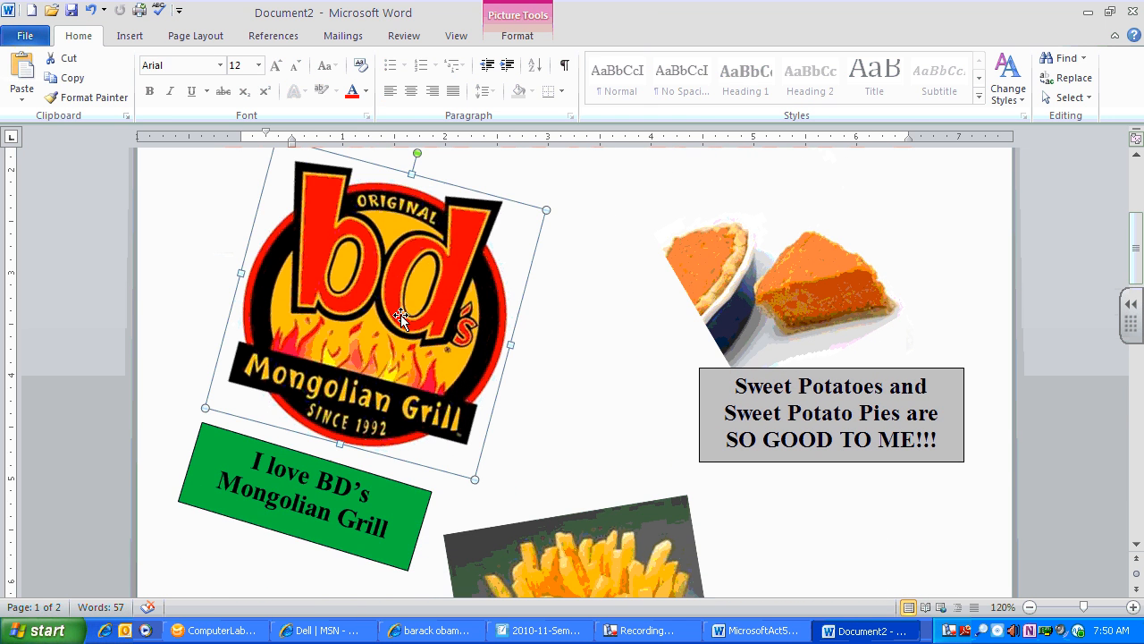
click(515, 37)
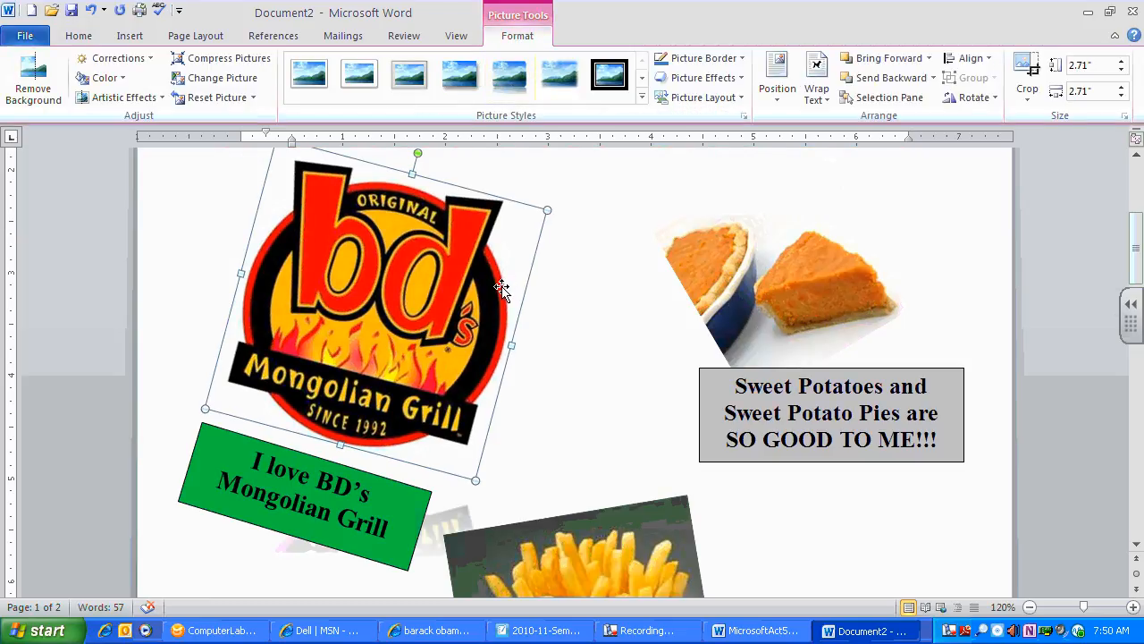
scroll(524, 256, down, 2)
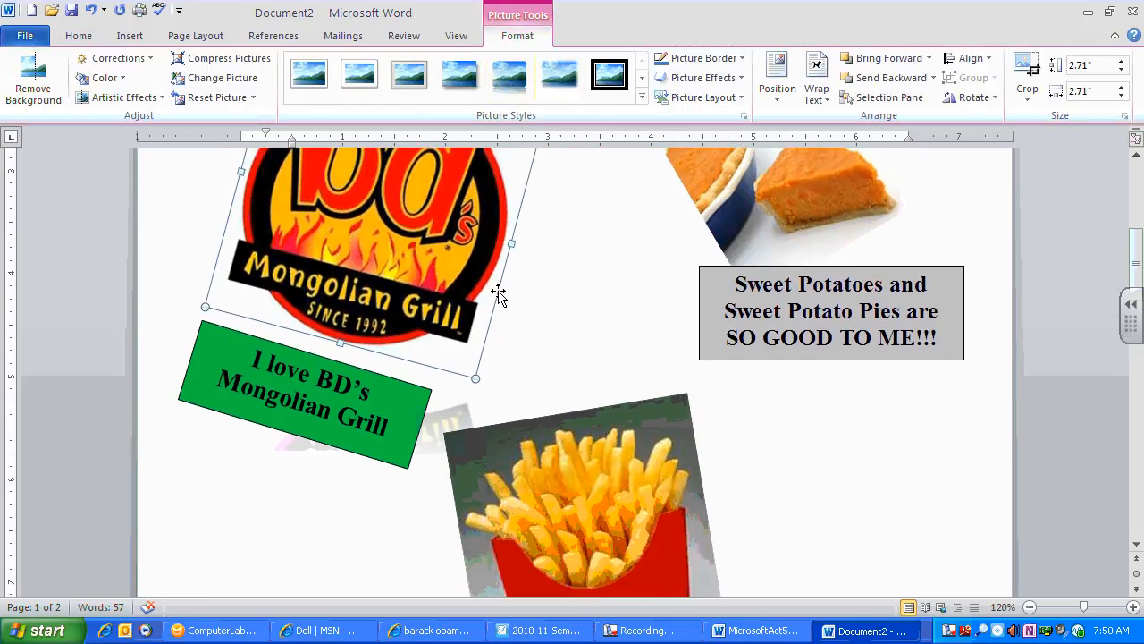
Step: Give the green "I love BD's Mongolian Grill" text box a 4½ pt outline
click(410, 400)
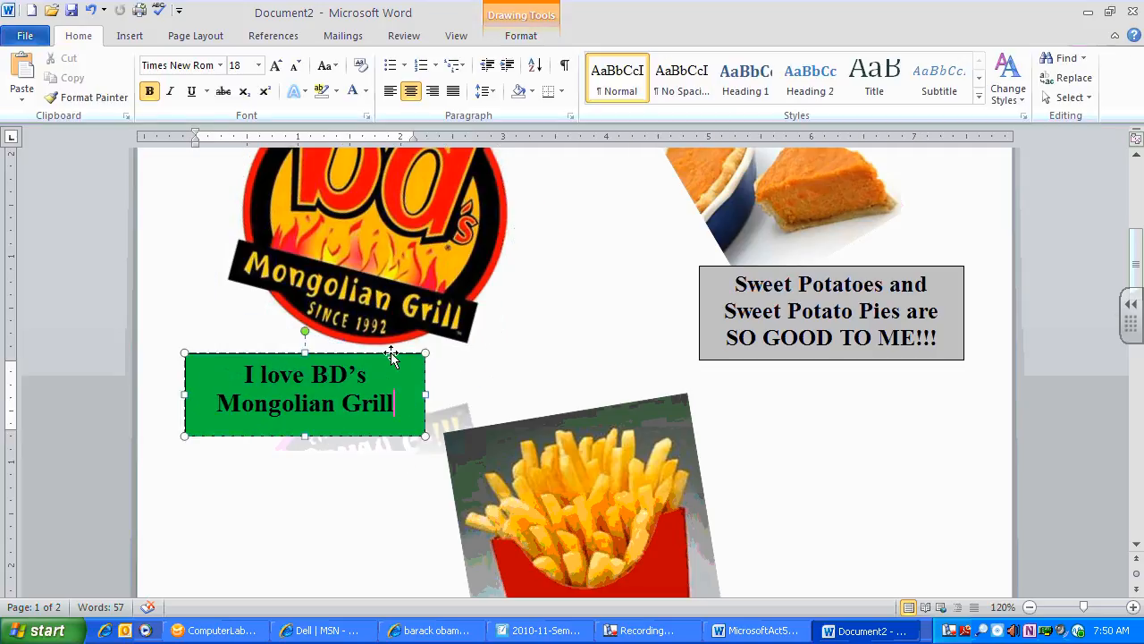
click(391, 354)
click(534, 36)
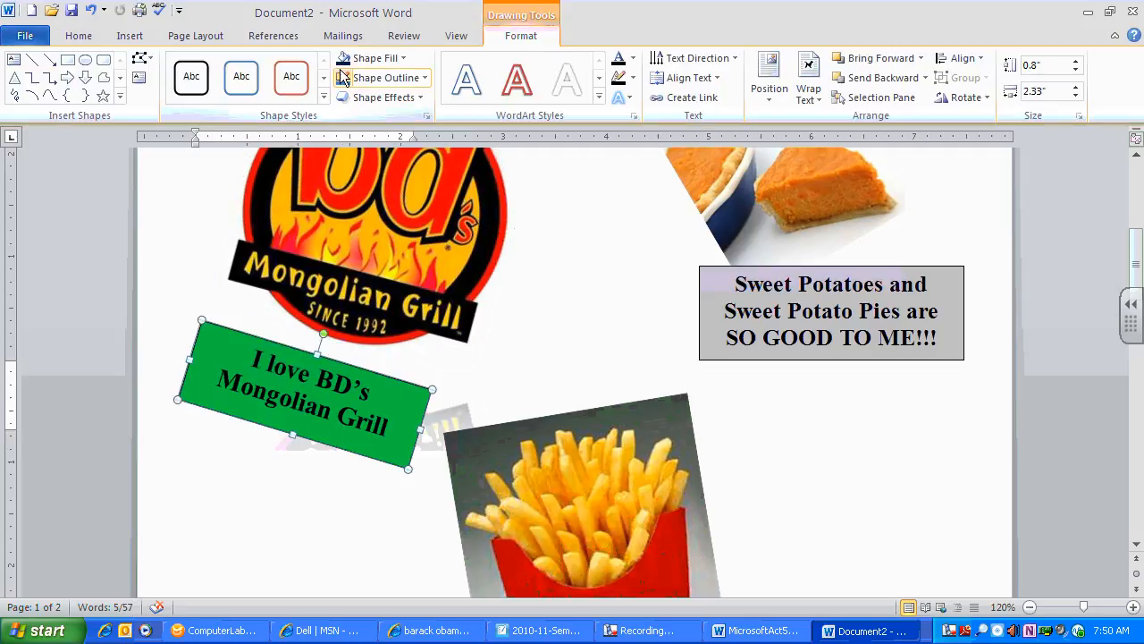
click(423, 77)
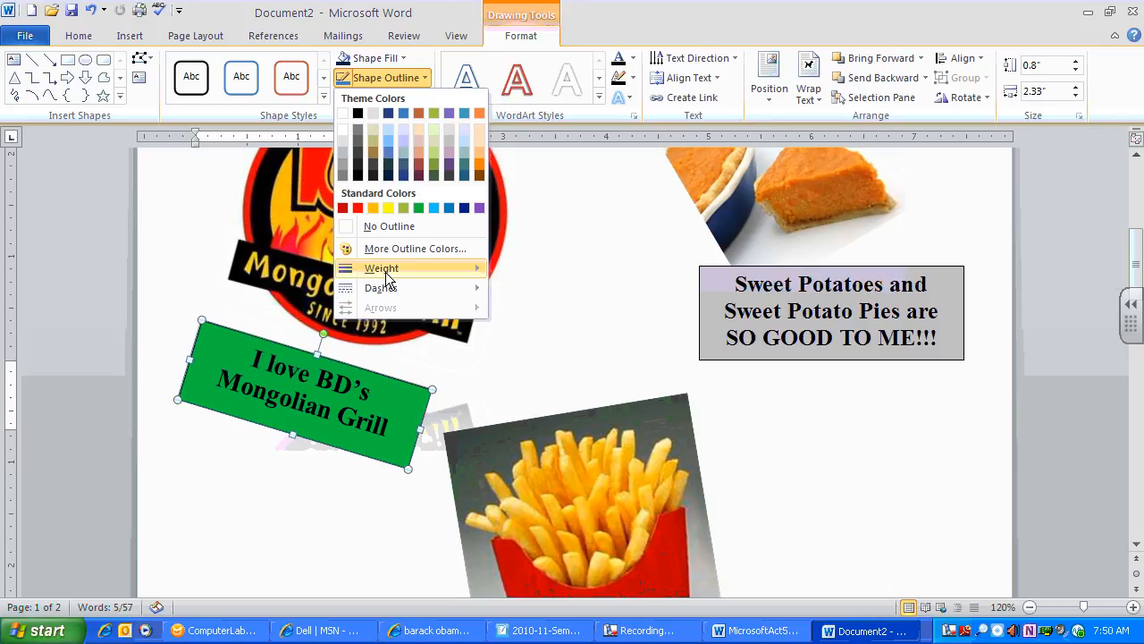
mouse_move(387, 273)
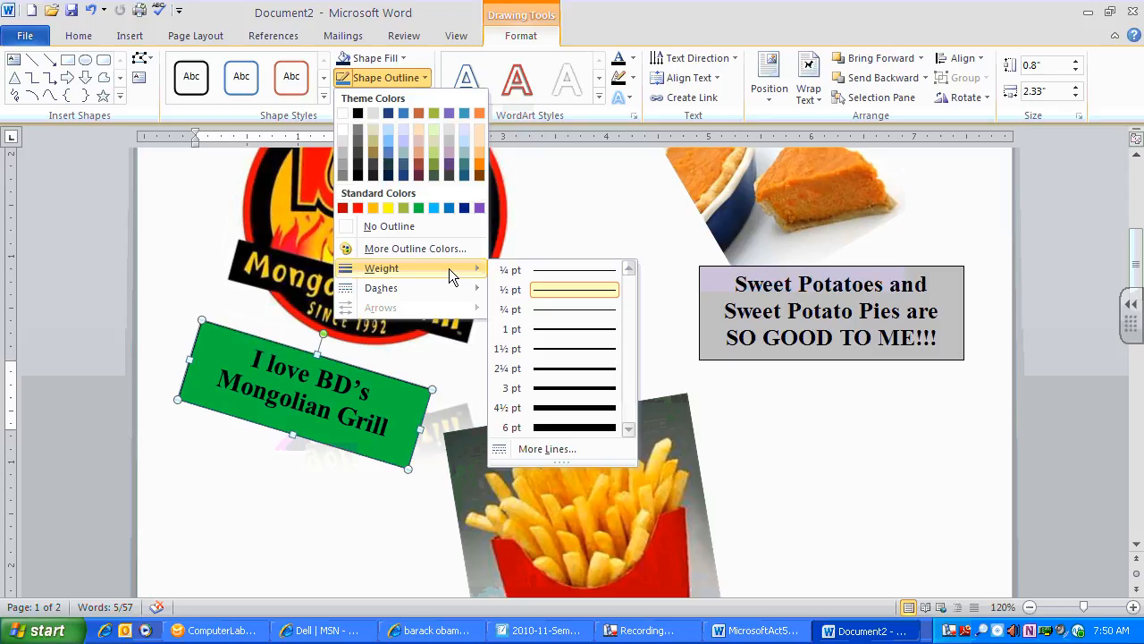
click(575, 408)
Step: Apply the grey metal frame picture style to the BD's logo, sweet potato pie and french fries pictures
click(447, 204)
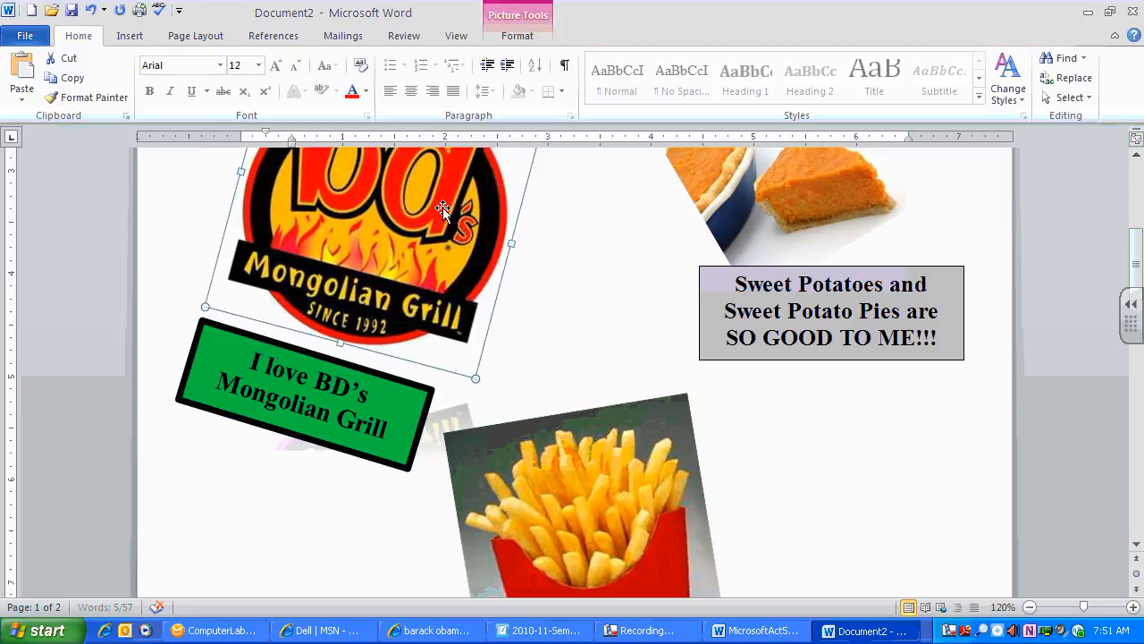
click(522, 39)
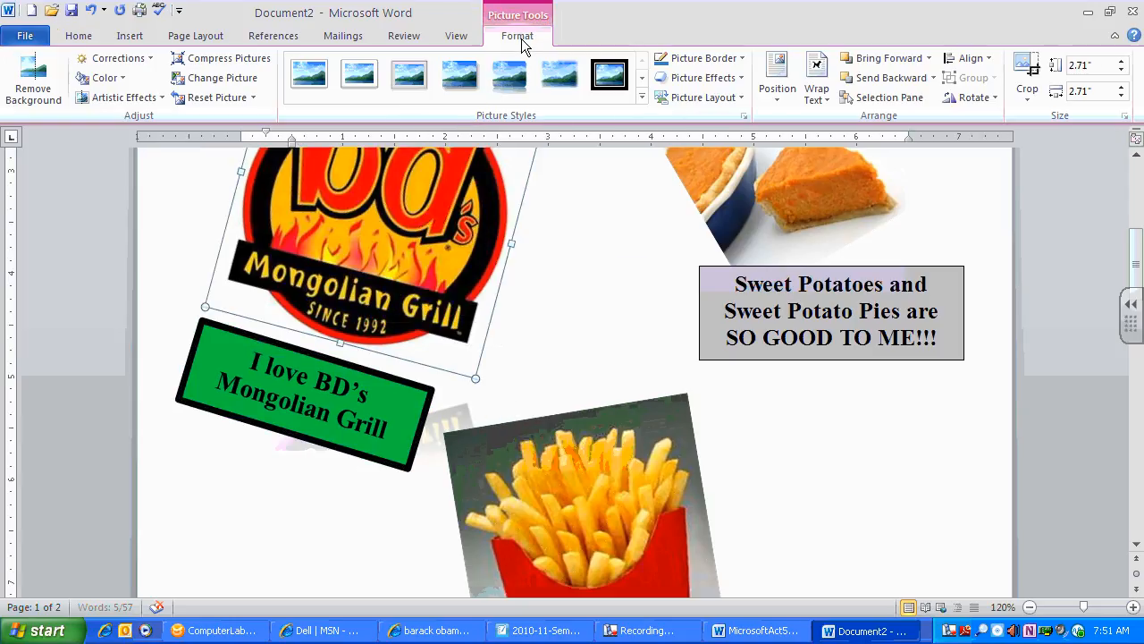
click(416, 83)
click(791, 215)
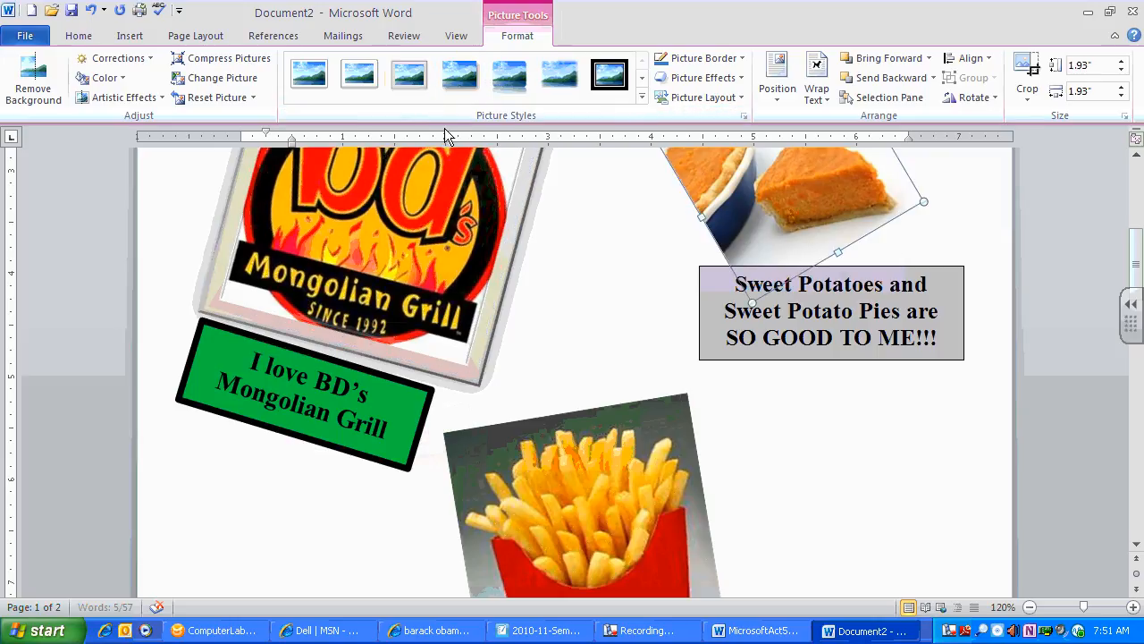
click(406, 83)
click(633, 472)
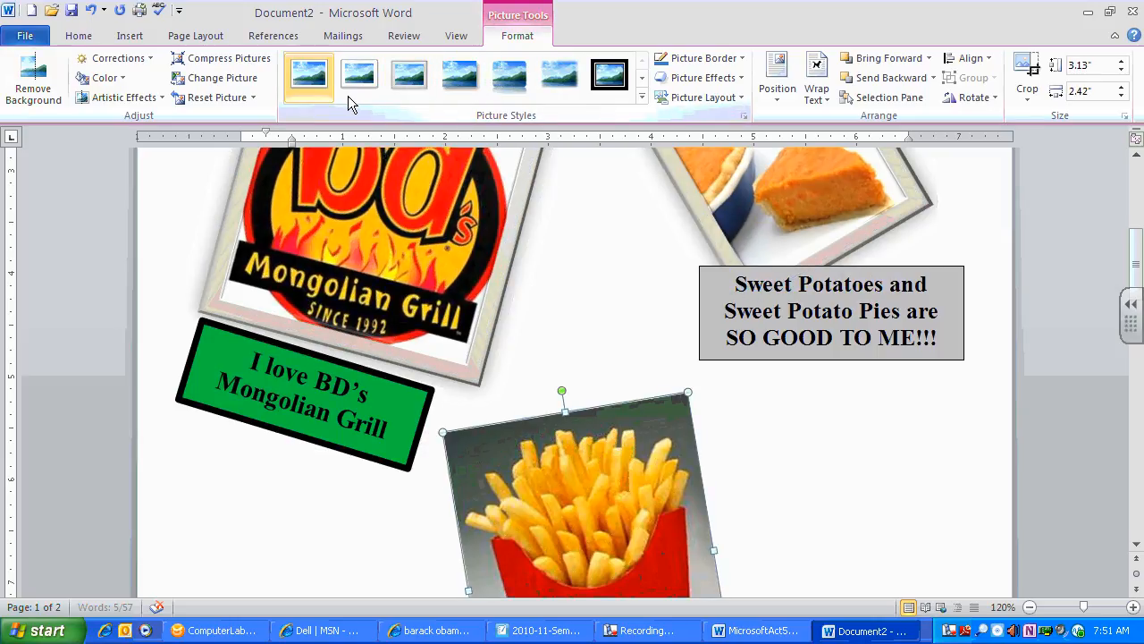
click(408, 76)
Step: Apply the grey metal frame picture style to the Barack Obama and Jill Scott pictures on page 2
scroll(738, 454, down, 5)
scroll(737, 454, down, 6)
click(724, 419)
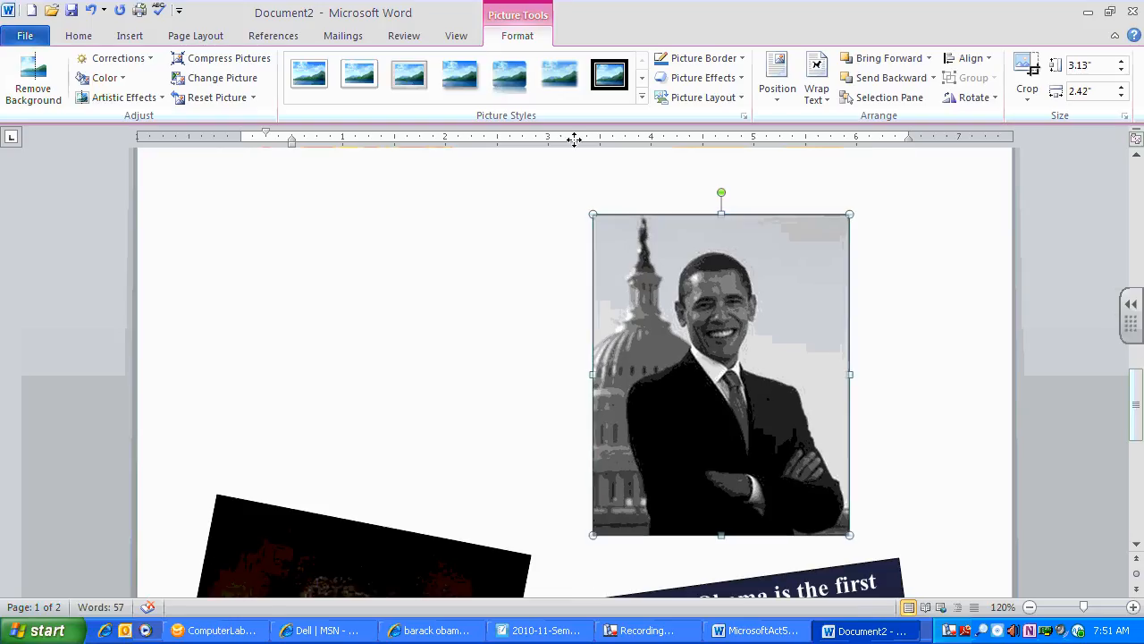
click(431, 66)
click(362, 536)
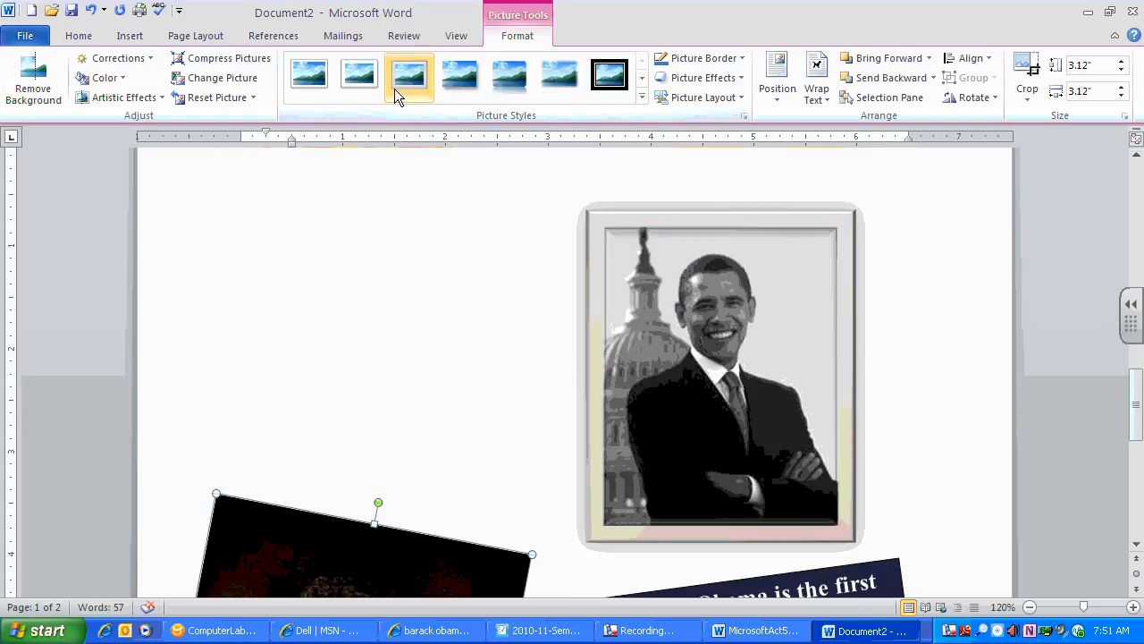
click(398, 85)
Step: Apply a white frame picture style to the Tyler Perry picture on page 2
scroll(654, 328, down, 5)
click(724, 554)
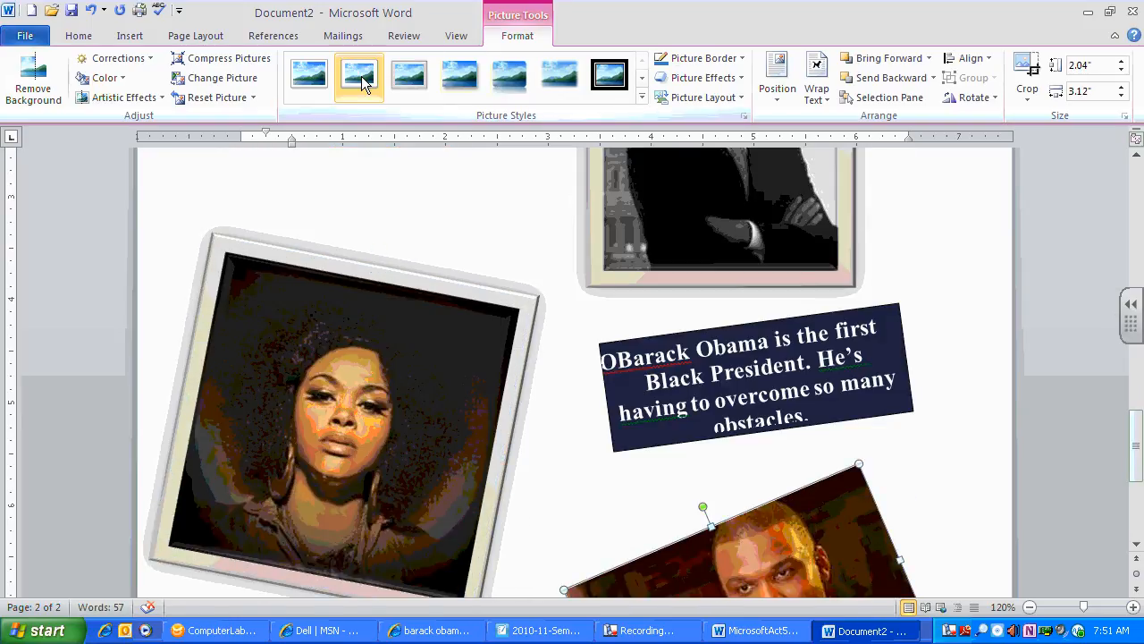
click(358, 76)
Step: Give the grey "Sweet Potatoes and Sweet Potato Pies" text box on page 1 a dark red outline with a thicker weight
scroll(625, 268, up, 20)
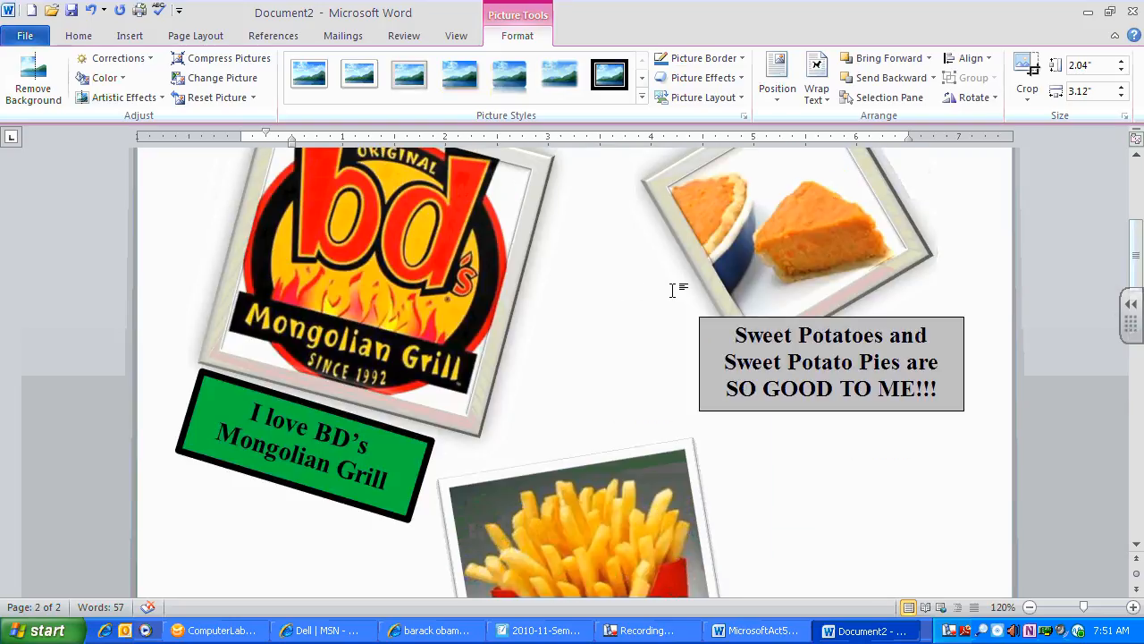
click(786, 384)
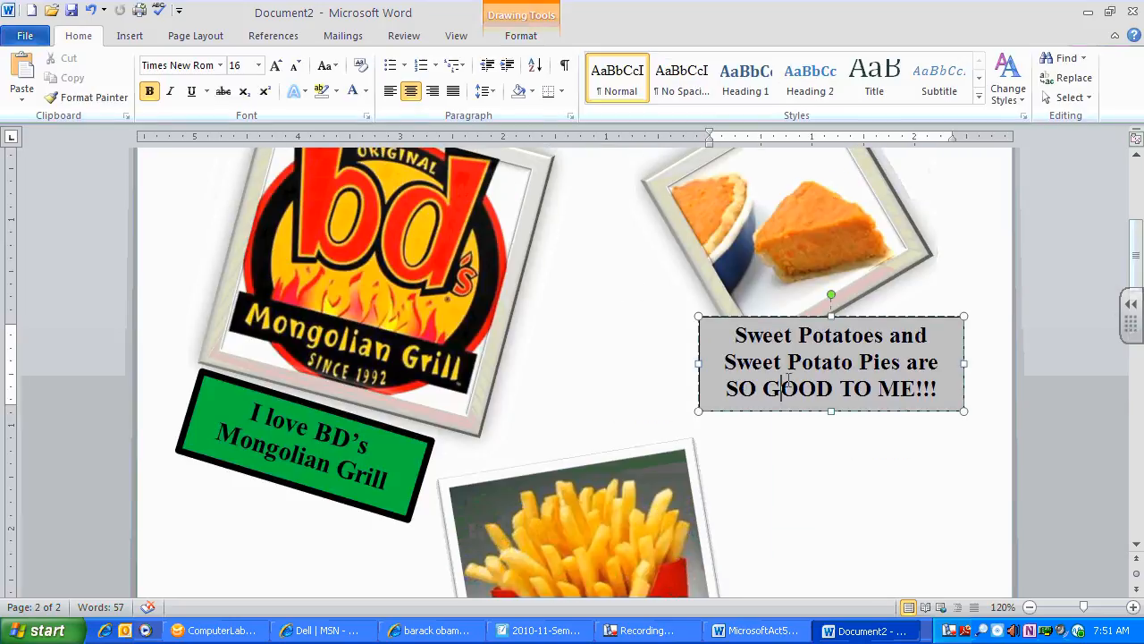
click(789, 316)
click(516, 38)
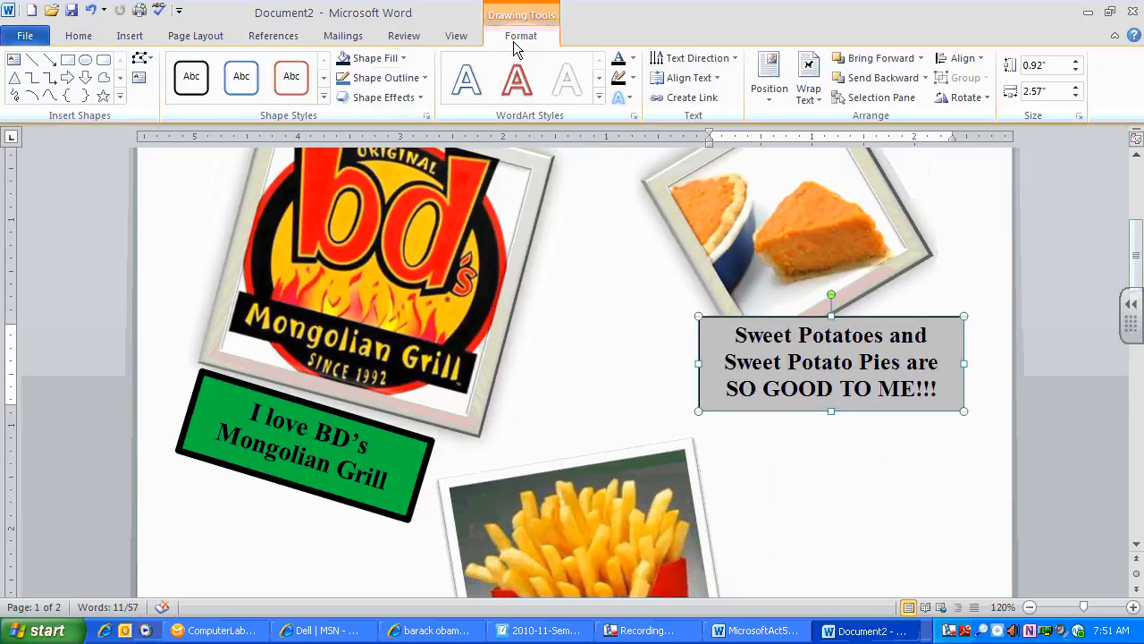
click(402, 58)
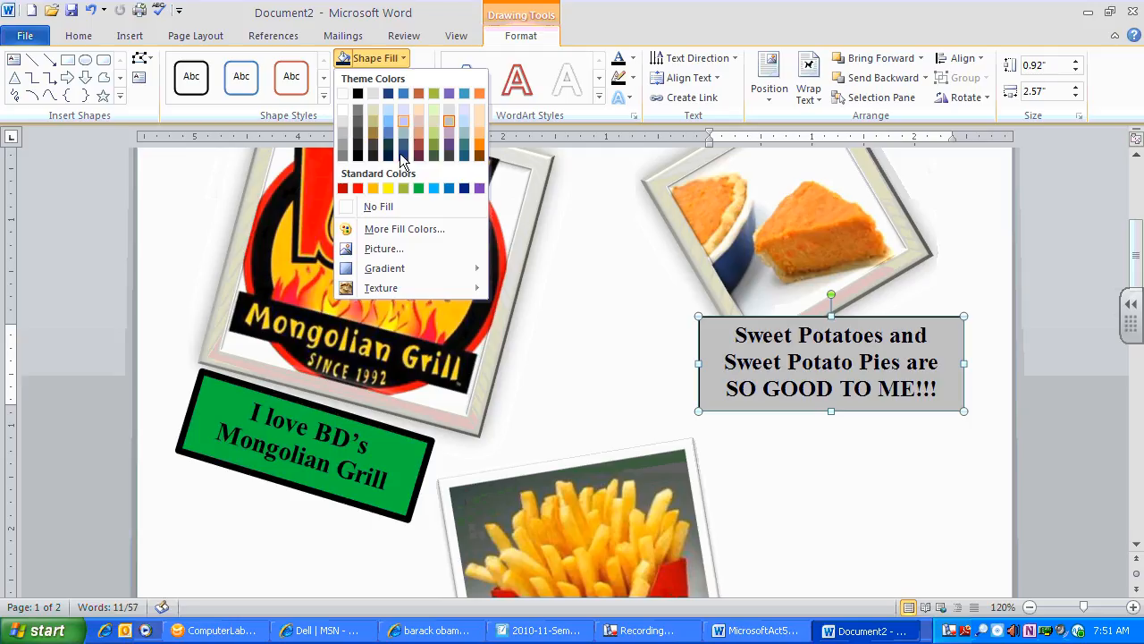
click(427, 63)
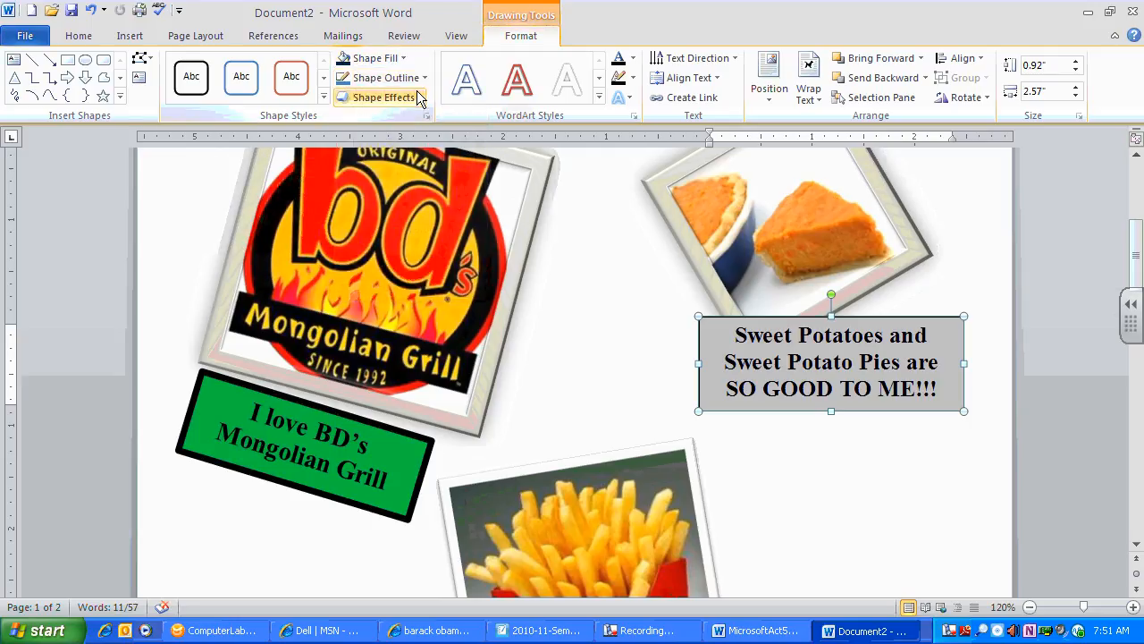
click(389, 78)
click(422, 175)
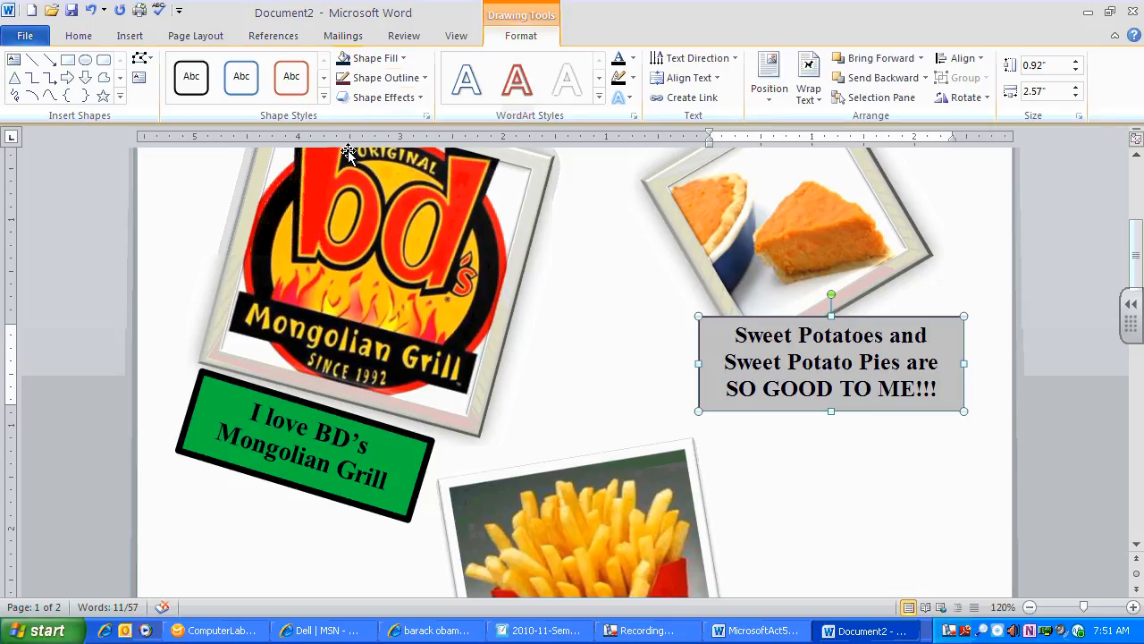
click(393, 76)
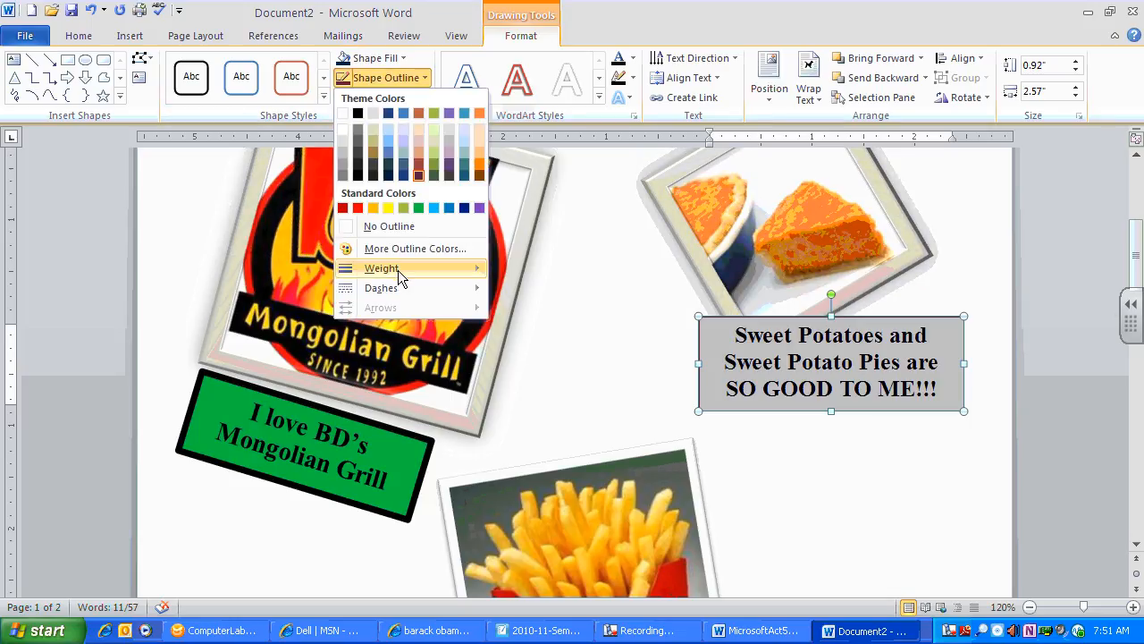
mouse_move(399, 268)
click(571, 408)
Step: Look over both pages to check the picture frames, the text boxes, the footer and the page number
scroll(709, 465, down, 10)
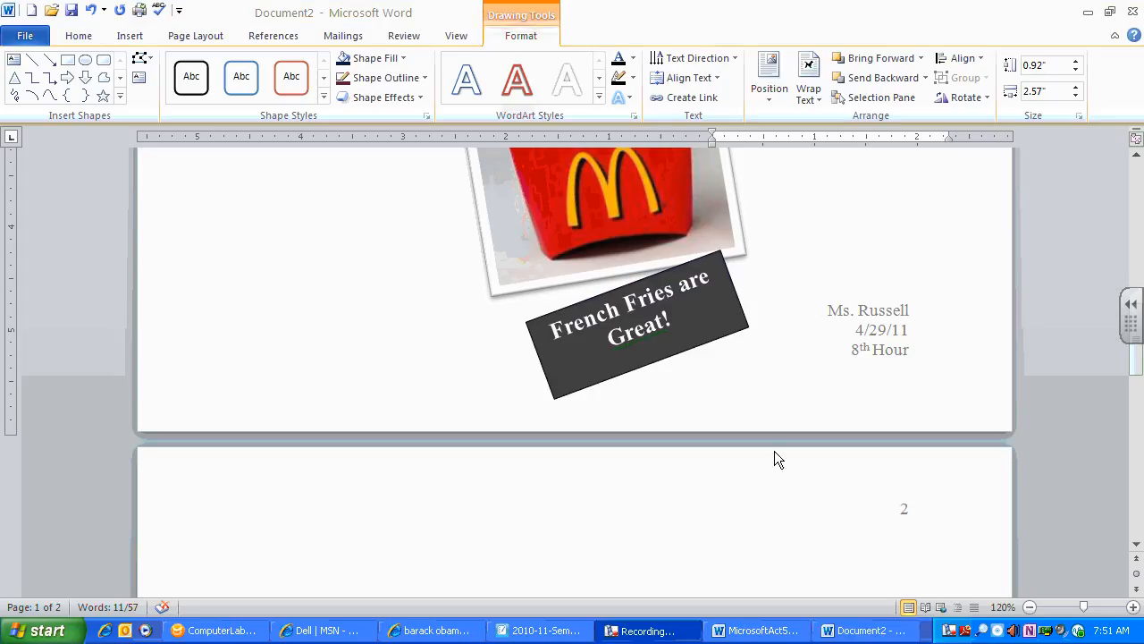
click(722, 306)
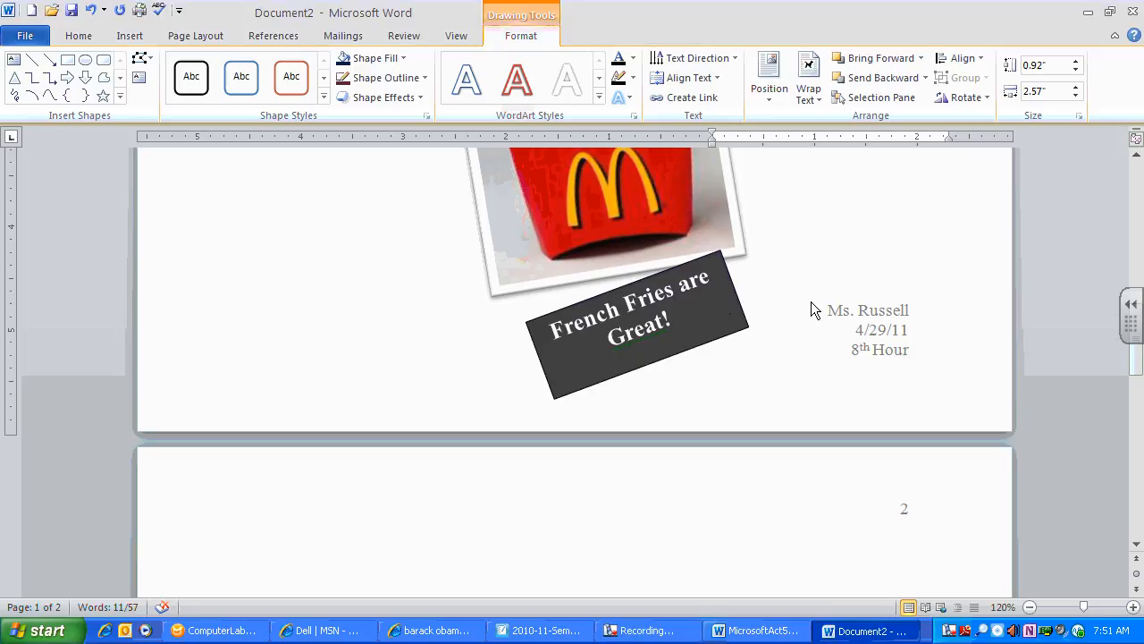
scroll(813, 308, down, 15)
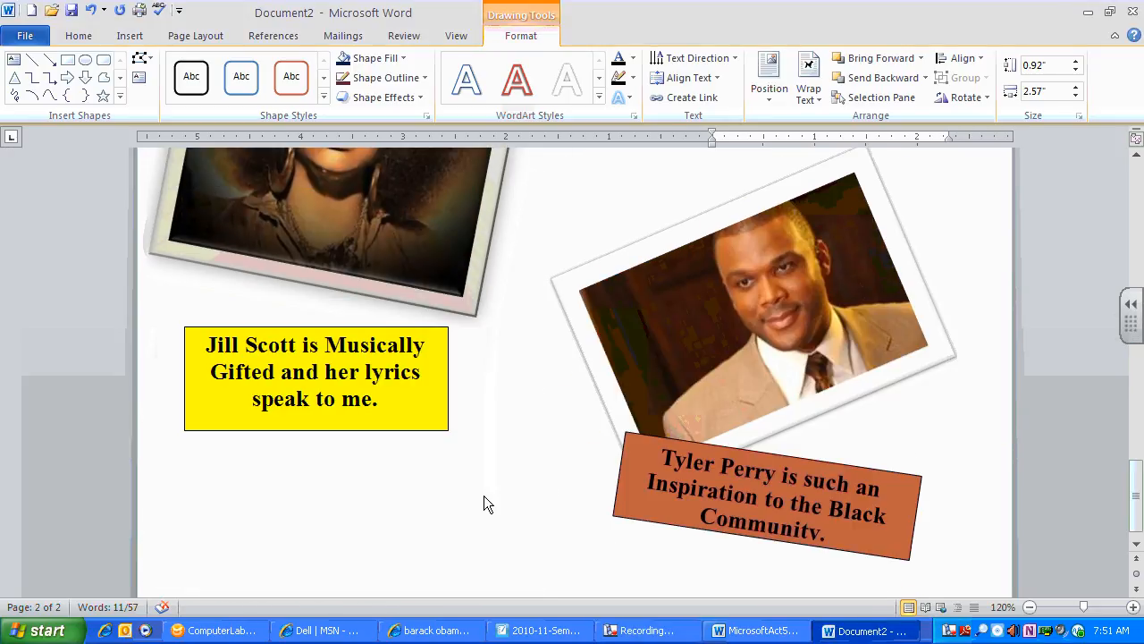
scroll(484, 498, down, 1)
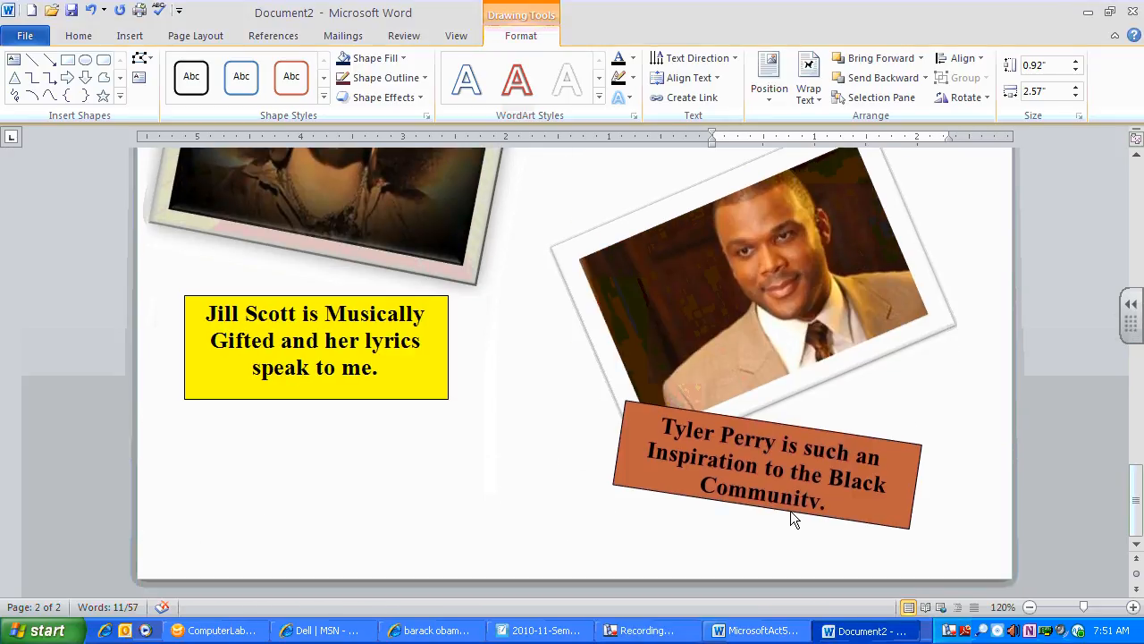
scroll(715, 528, up, 15)
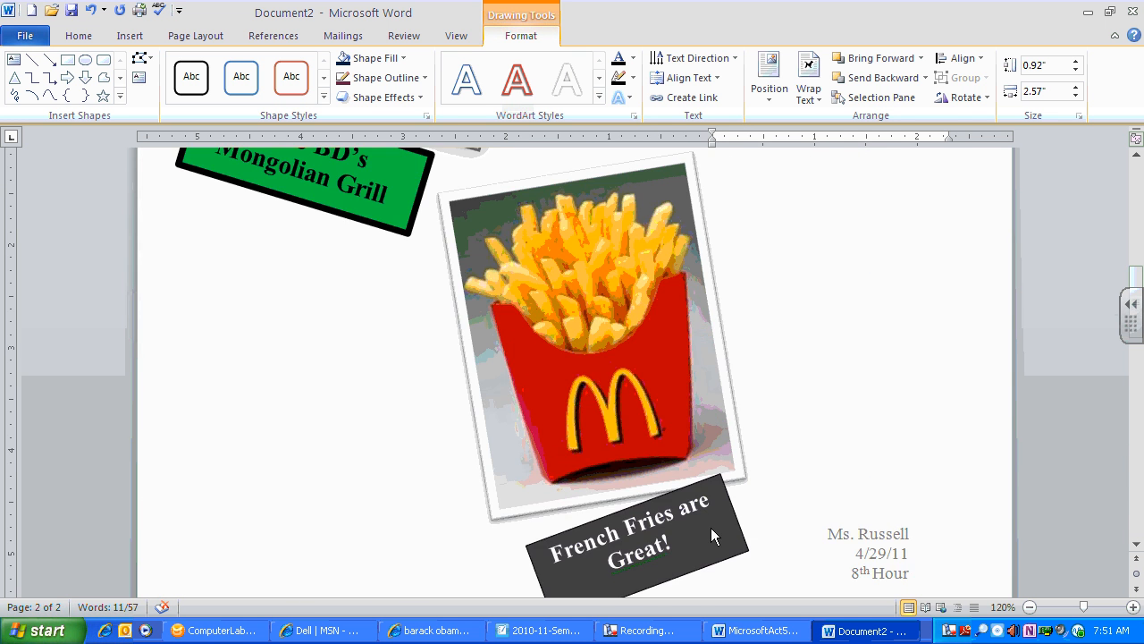
scroll(710, 528, up, 10)
scroll(712, 536, down, 4)
scroll(711, 537, down, 18)
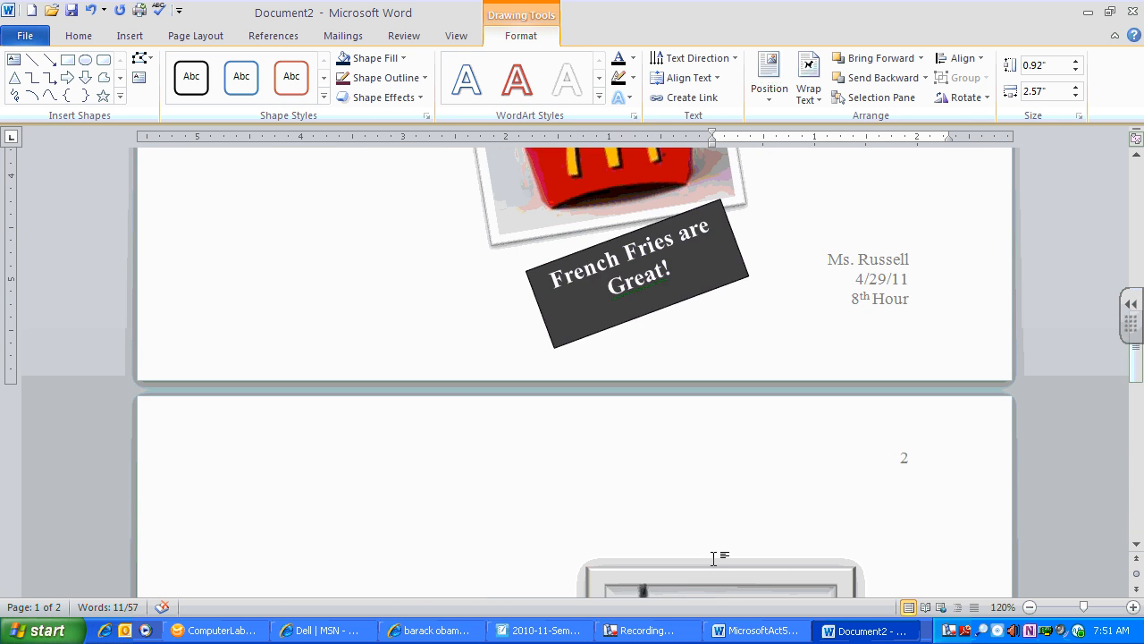
Step: Select the orange Tyler Perry text box on page 2
scroll(713, 558, down, 3)
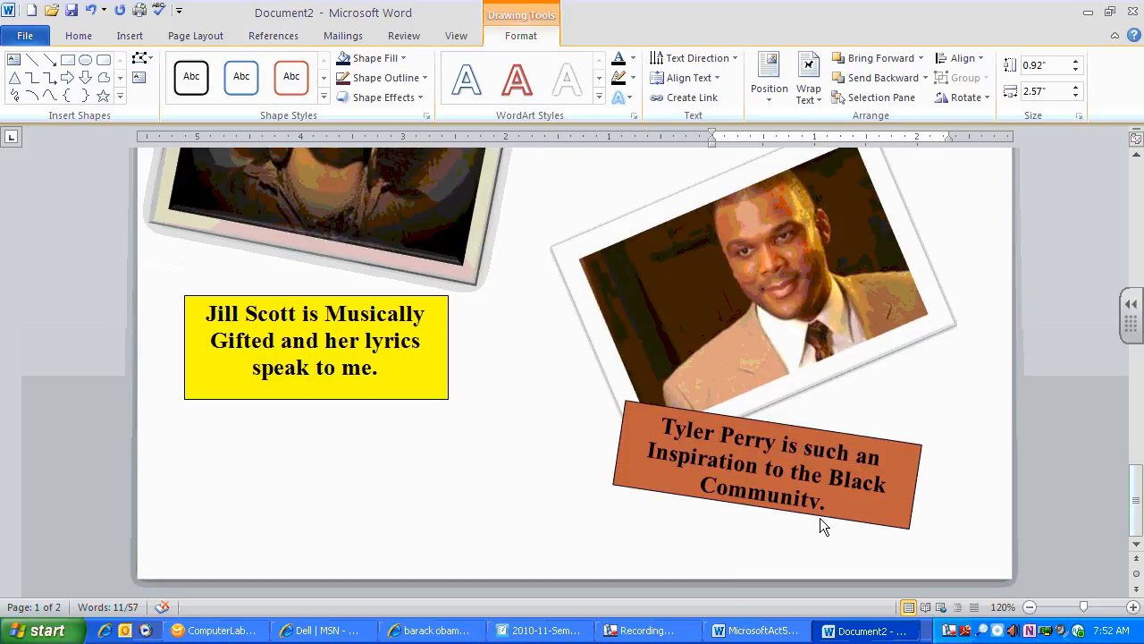
drag(827, 495, 774, 491)
click(854, 425)
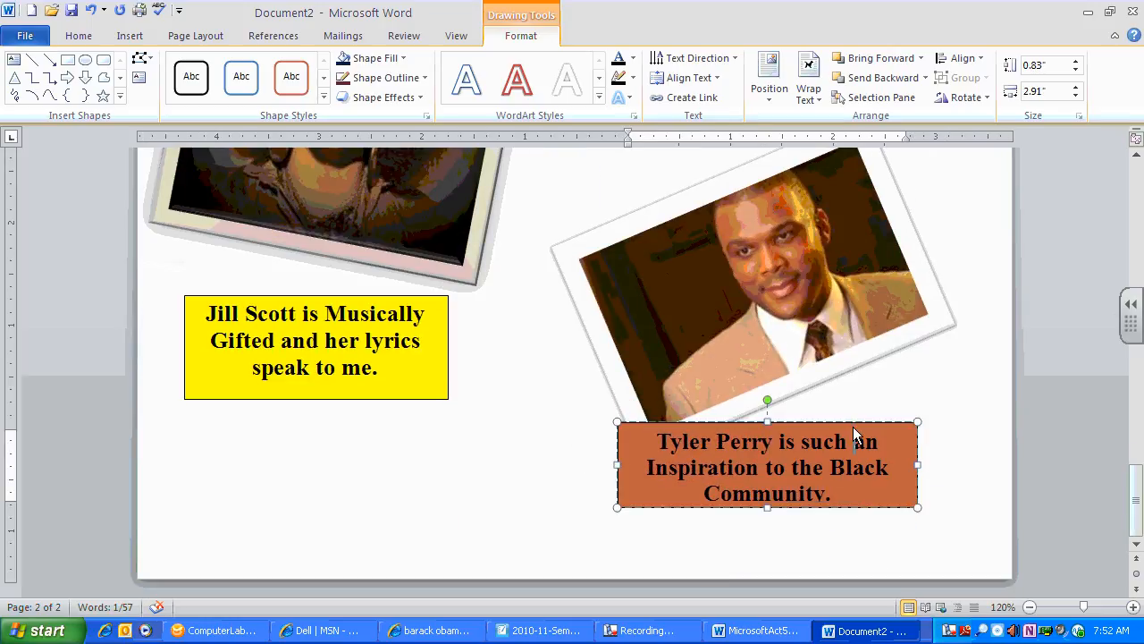